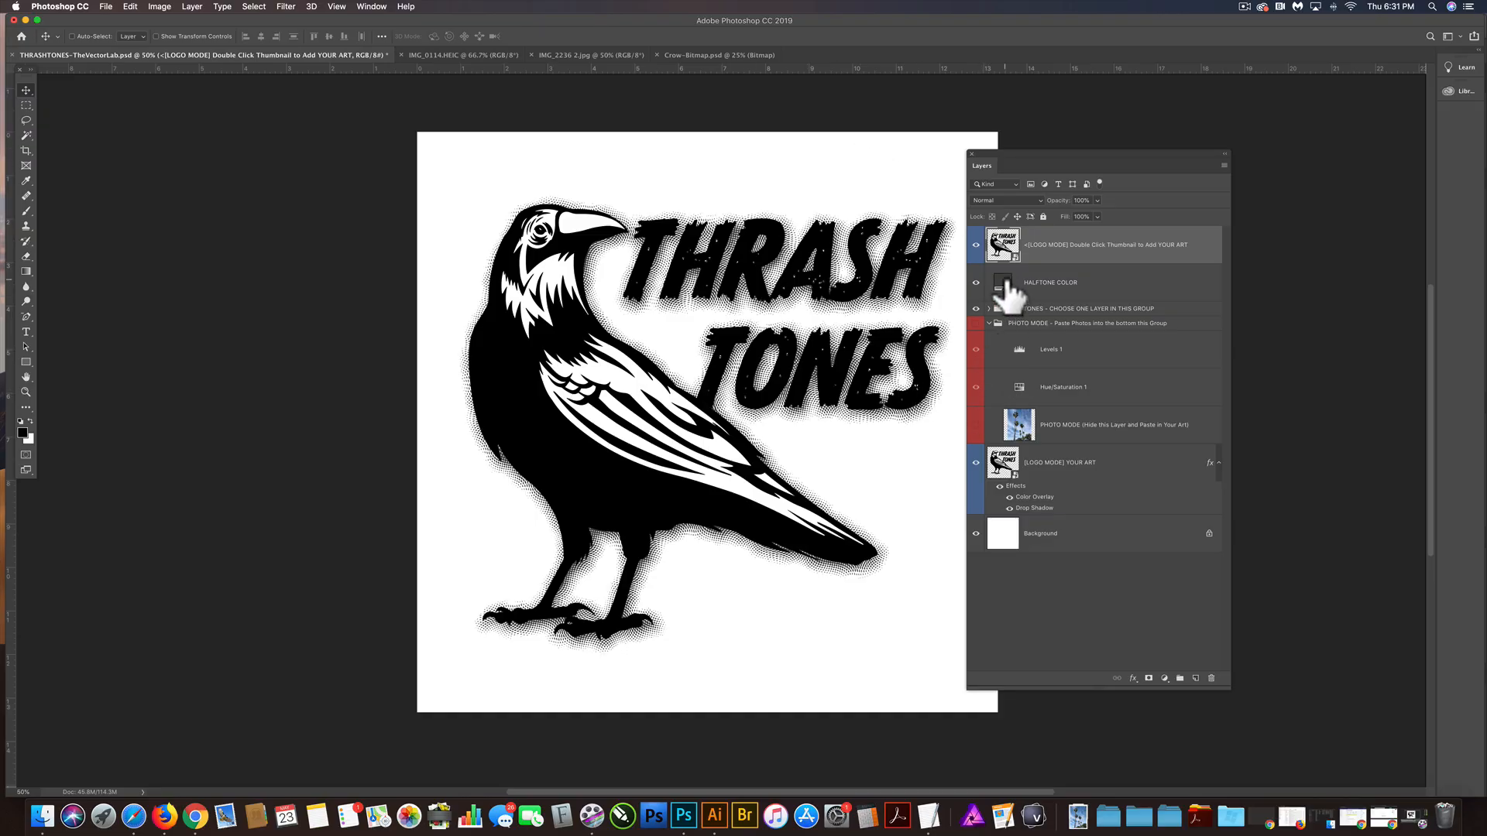
# Change the HALFTONE COLOR fill layer to bright red with hue 0, saturation 100% and brightness 98%
pyautogui.click(1039, 284)
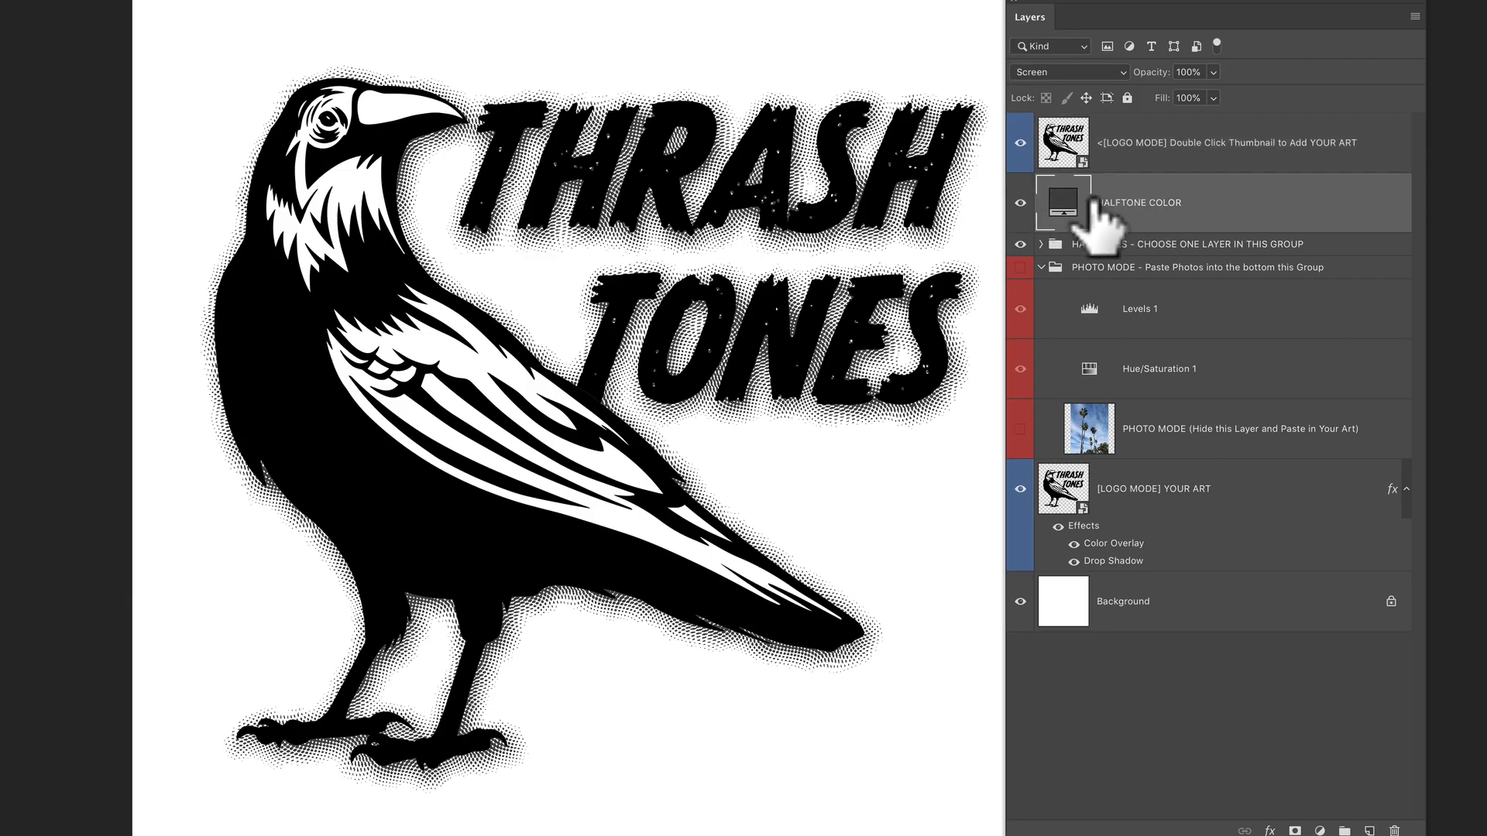
pyautogui.doubleClick(1063, 200)
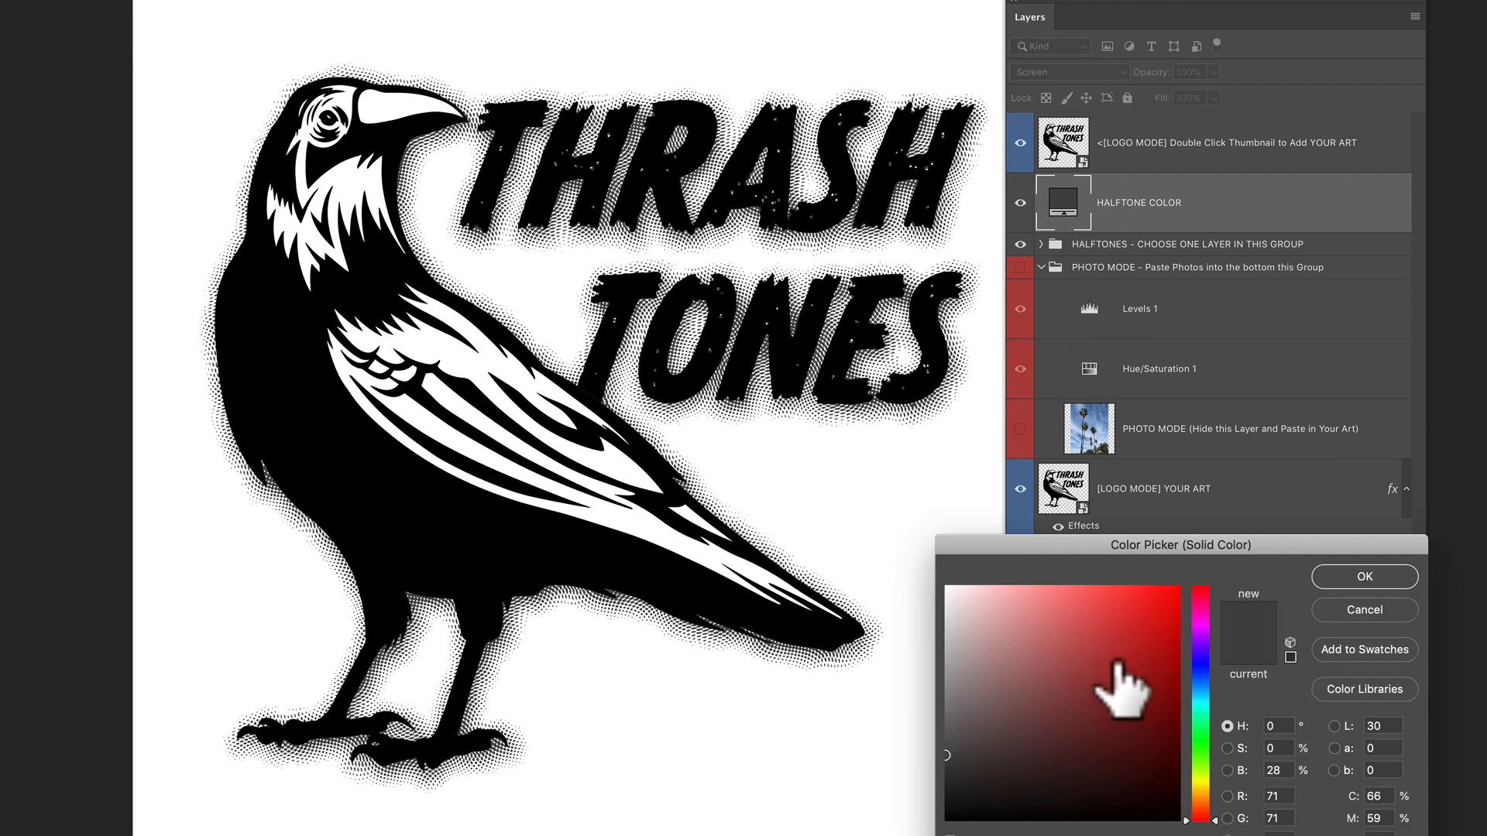
pyautogui.moveTo(1118, 687); pyautogui.dragTo(1185, 592)
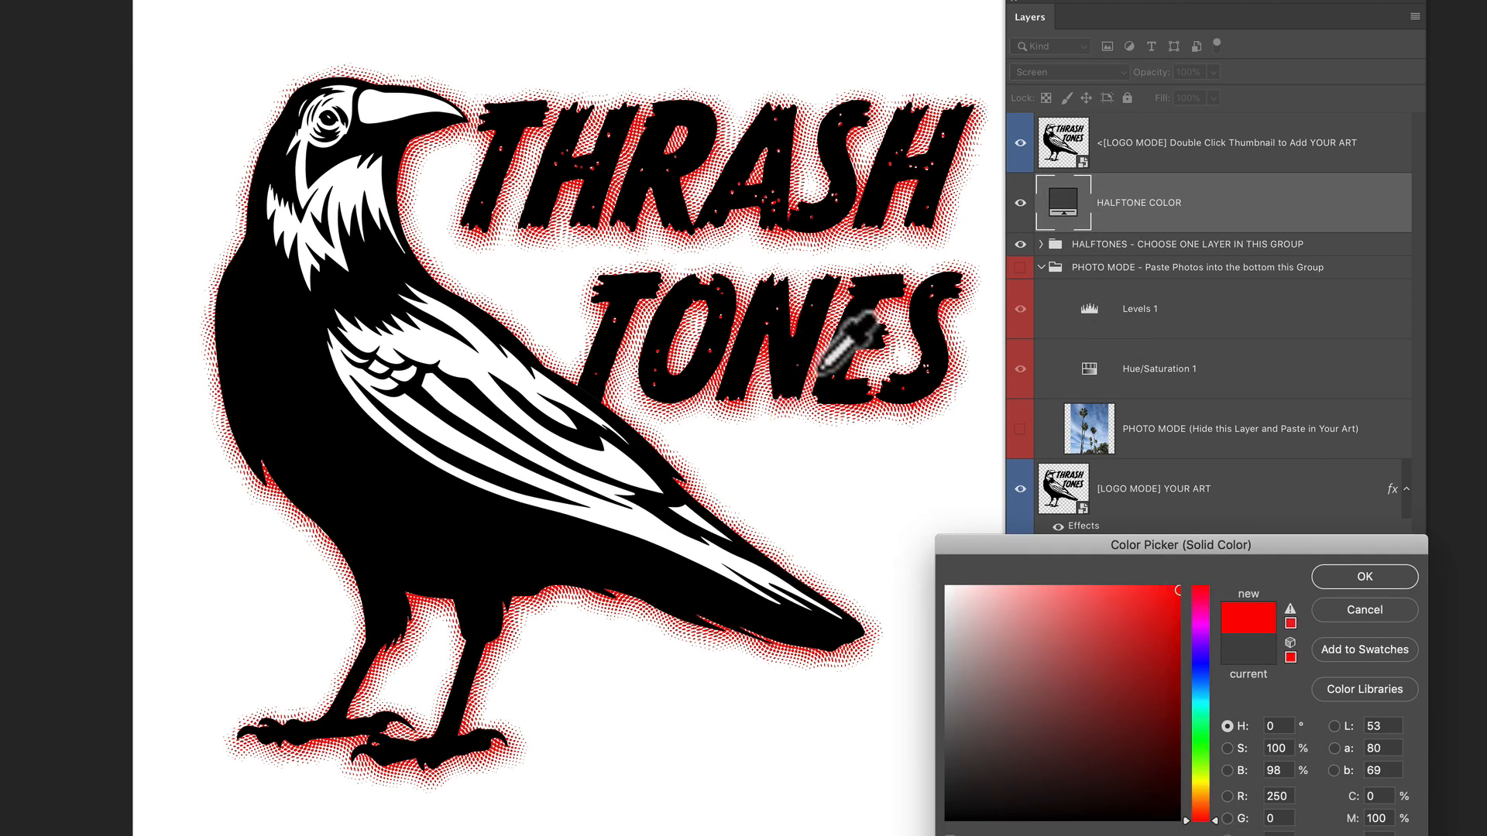
pyautogui.click(1382, 580)
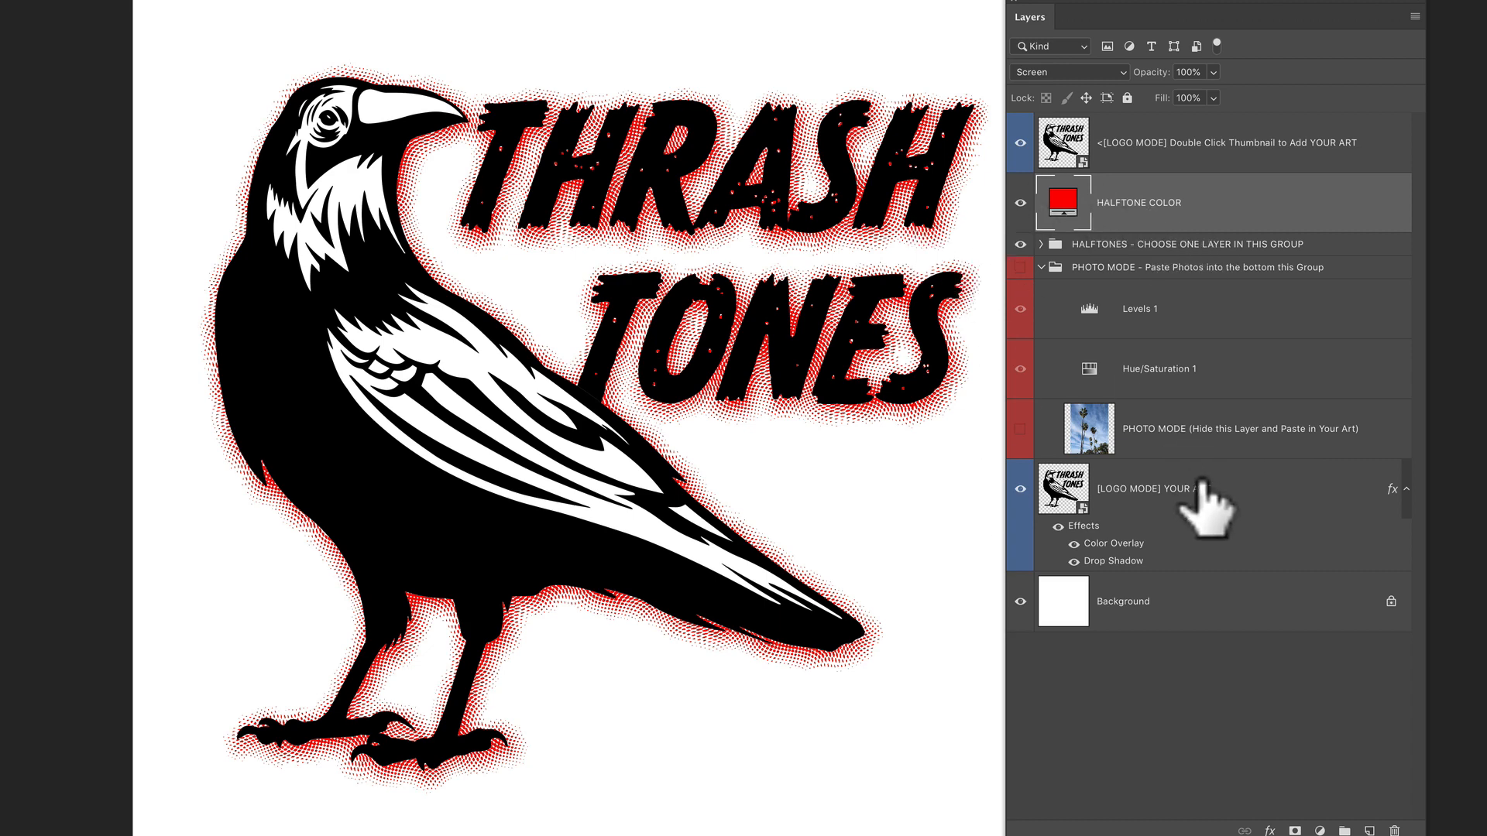
# Expand the HALFTONES group and show the DRAGON SKIN pattern layer in place of SNAKESKIN
pyautogui.click(1041, 244)
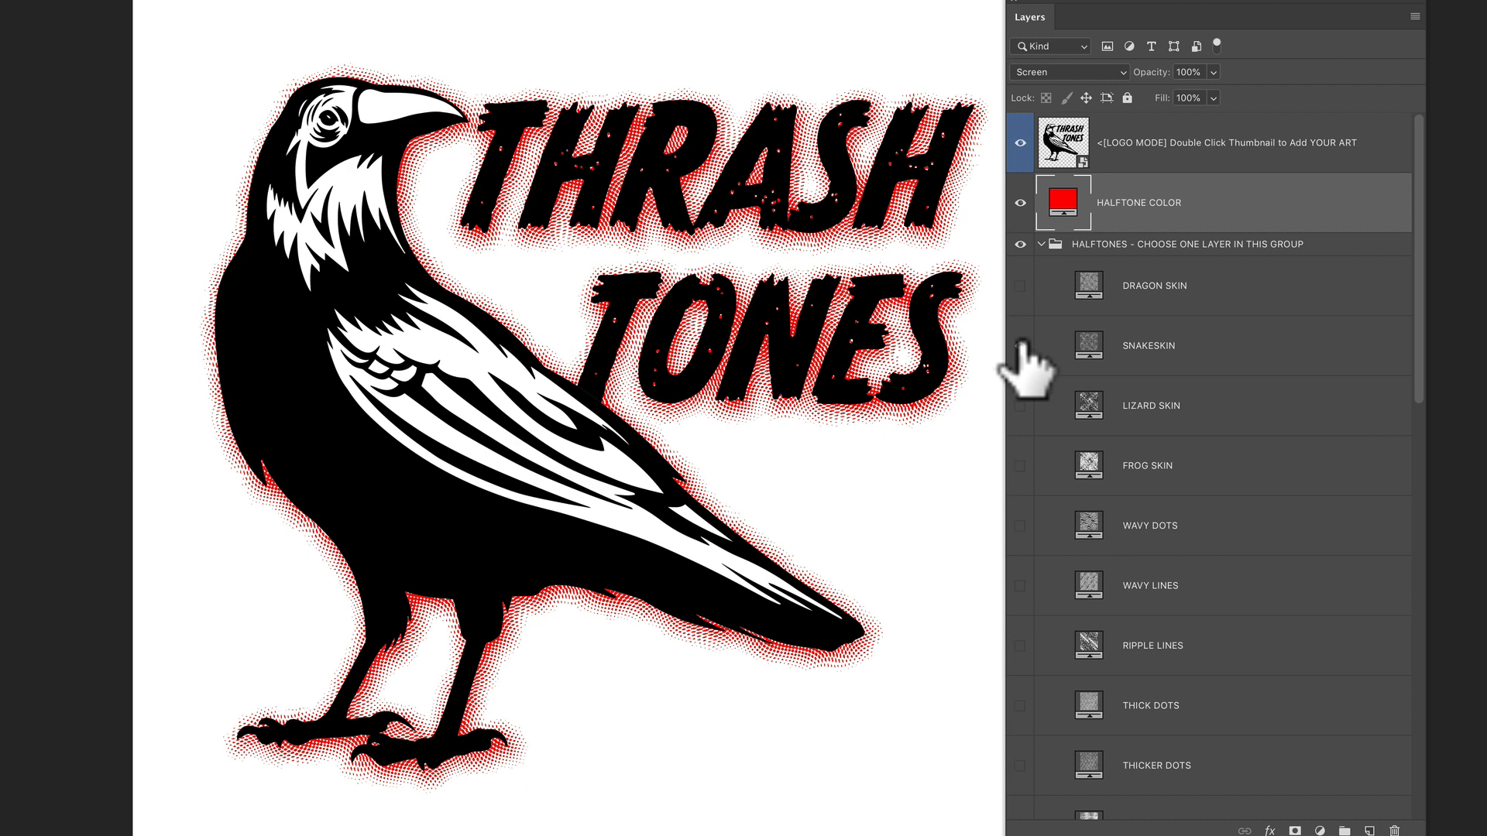
pyautogui.click(1019, 345)
pyautogui.click(1019, 285)
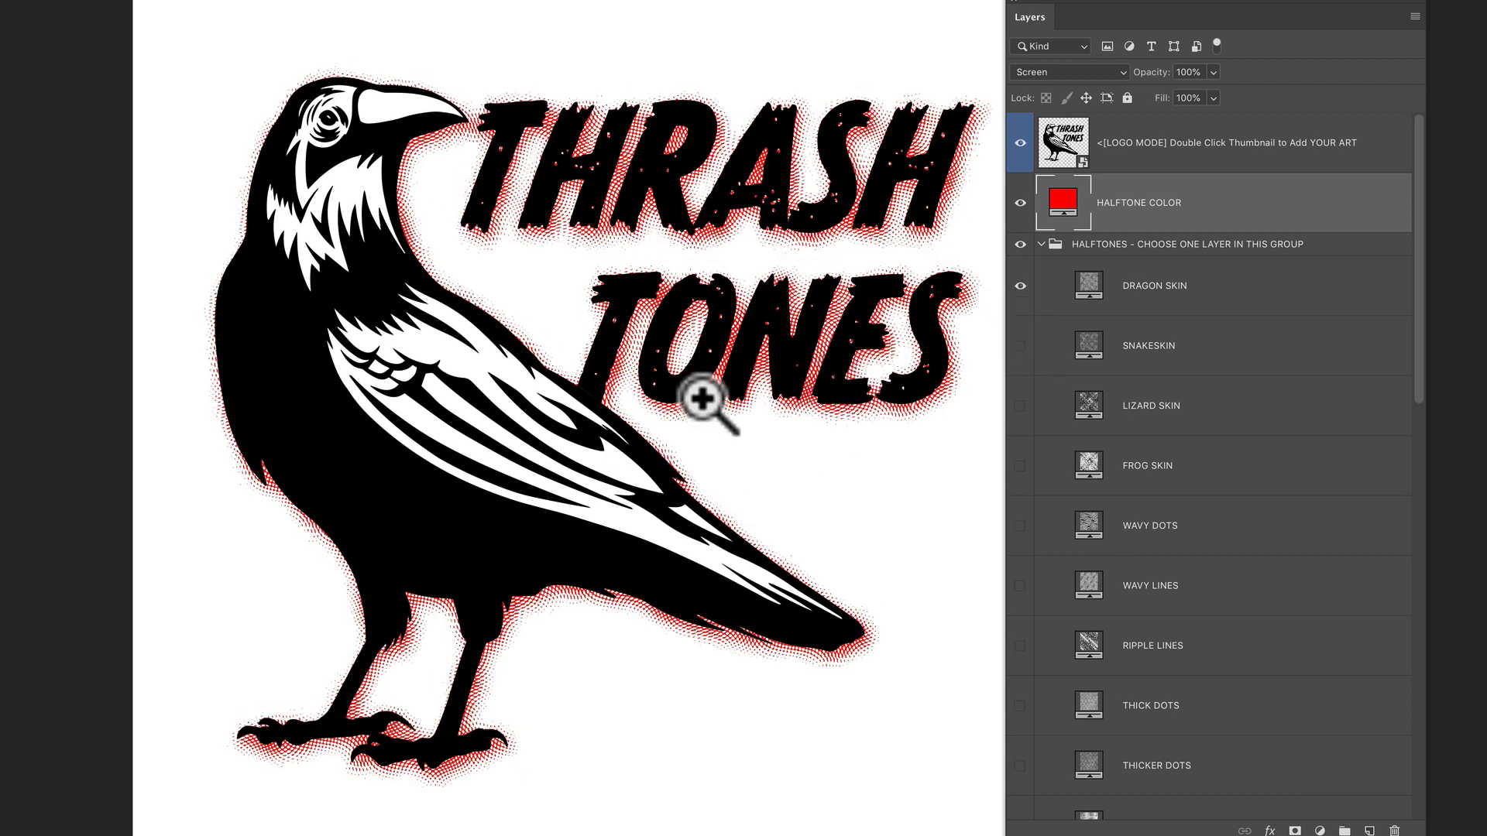
pyautogui.moveTo(833, 393); pyautogui.dragTo(872, 407)
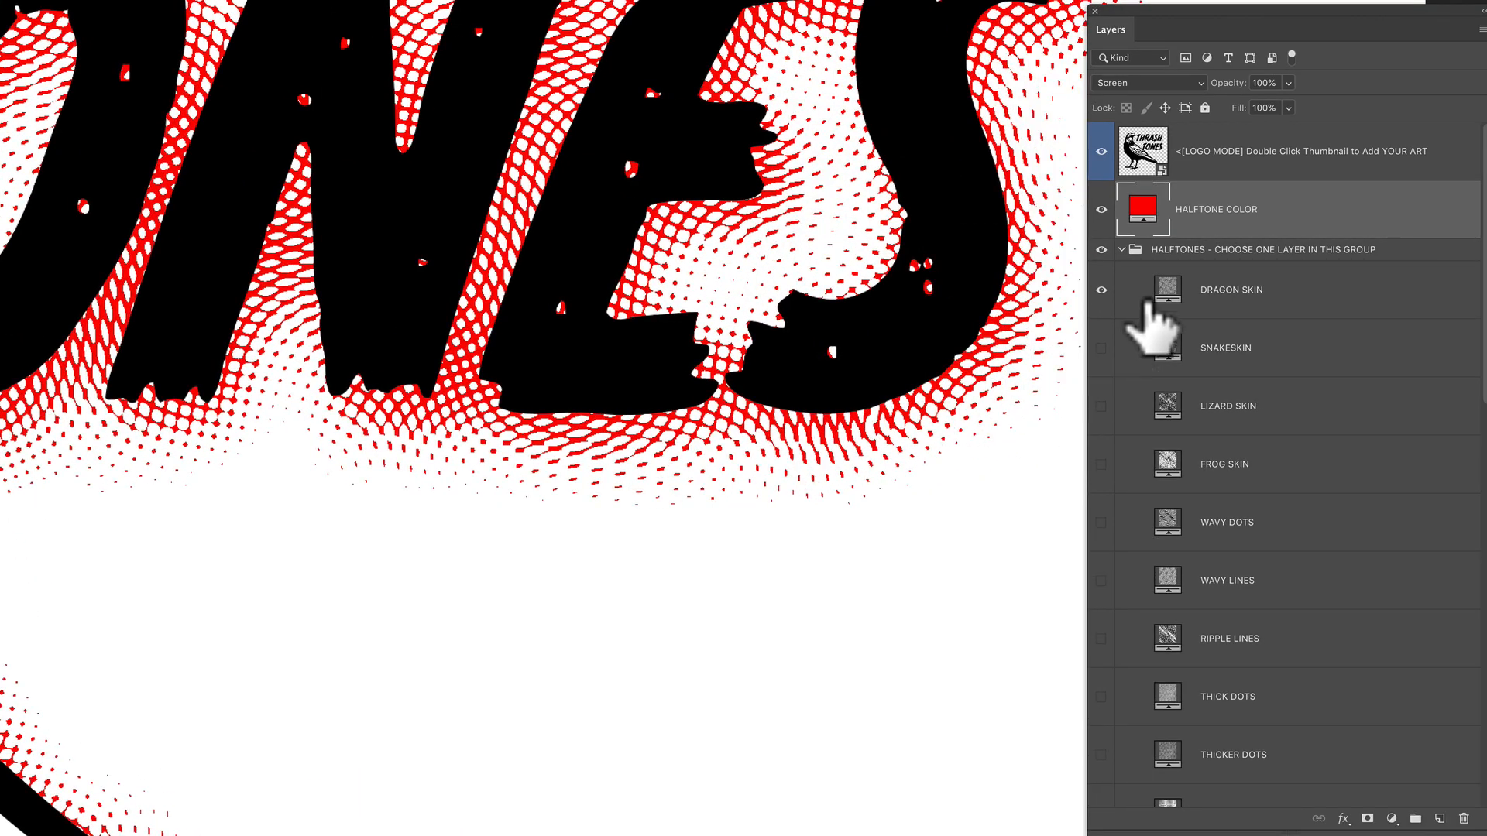
# Preview the SNAKESKIN, LIZARD SKIN and FROG SKIN halftone layers one at a time in place of DRAGON SKIN
pyautogui.click(1101, 289)
pyautogui.click(1103, 347)
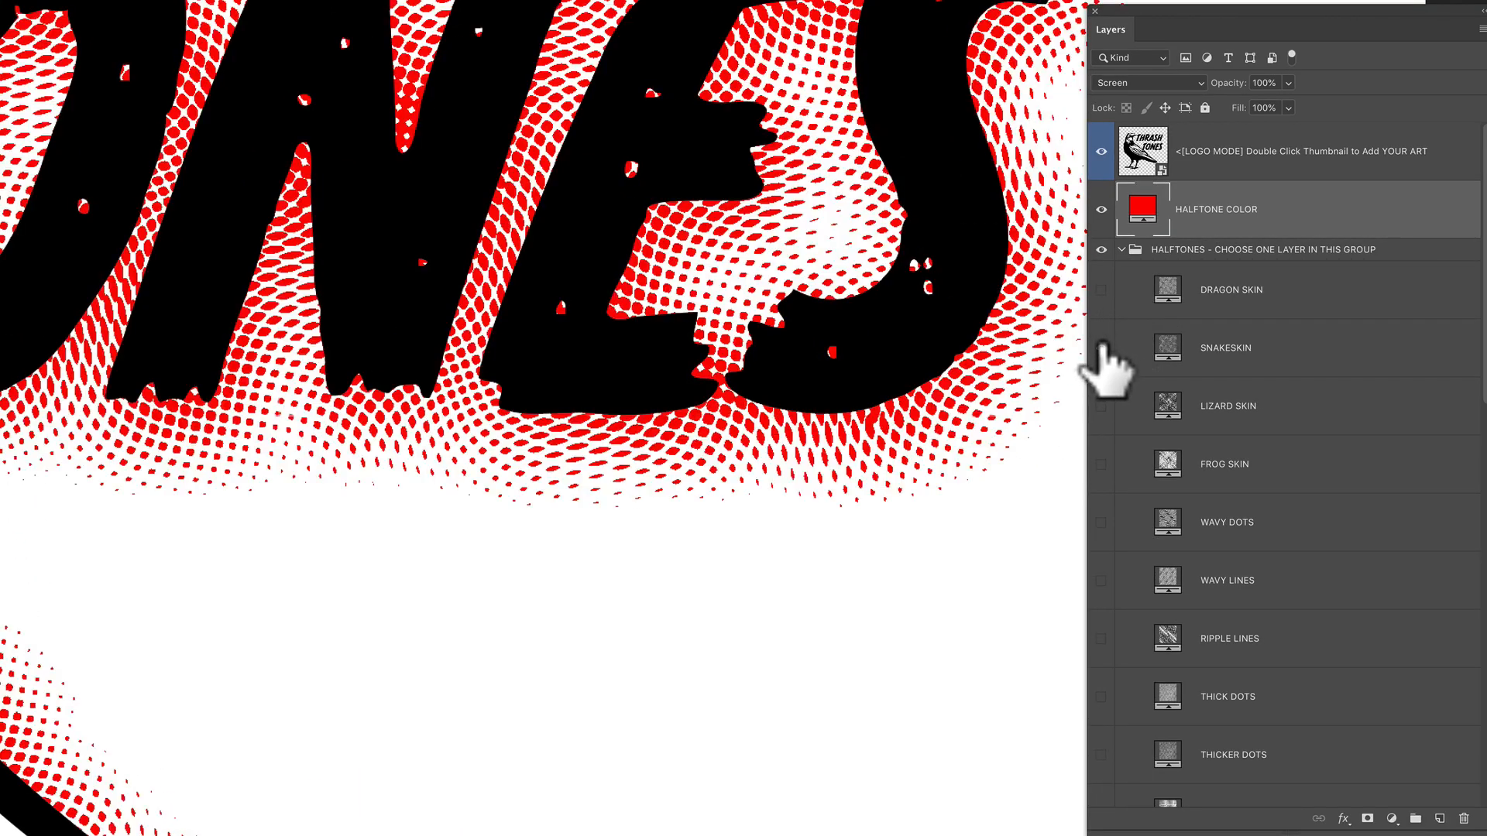
pyautogui.click(1102, 348)
pyautogui.click(1101, 406)
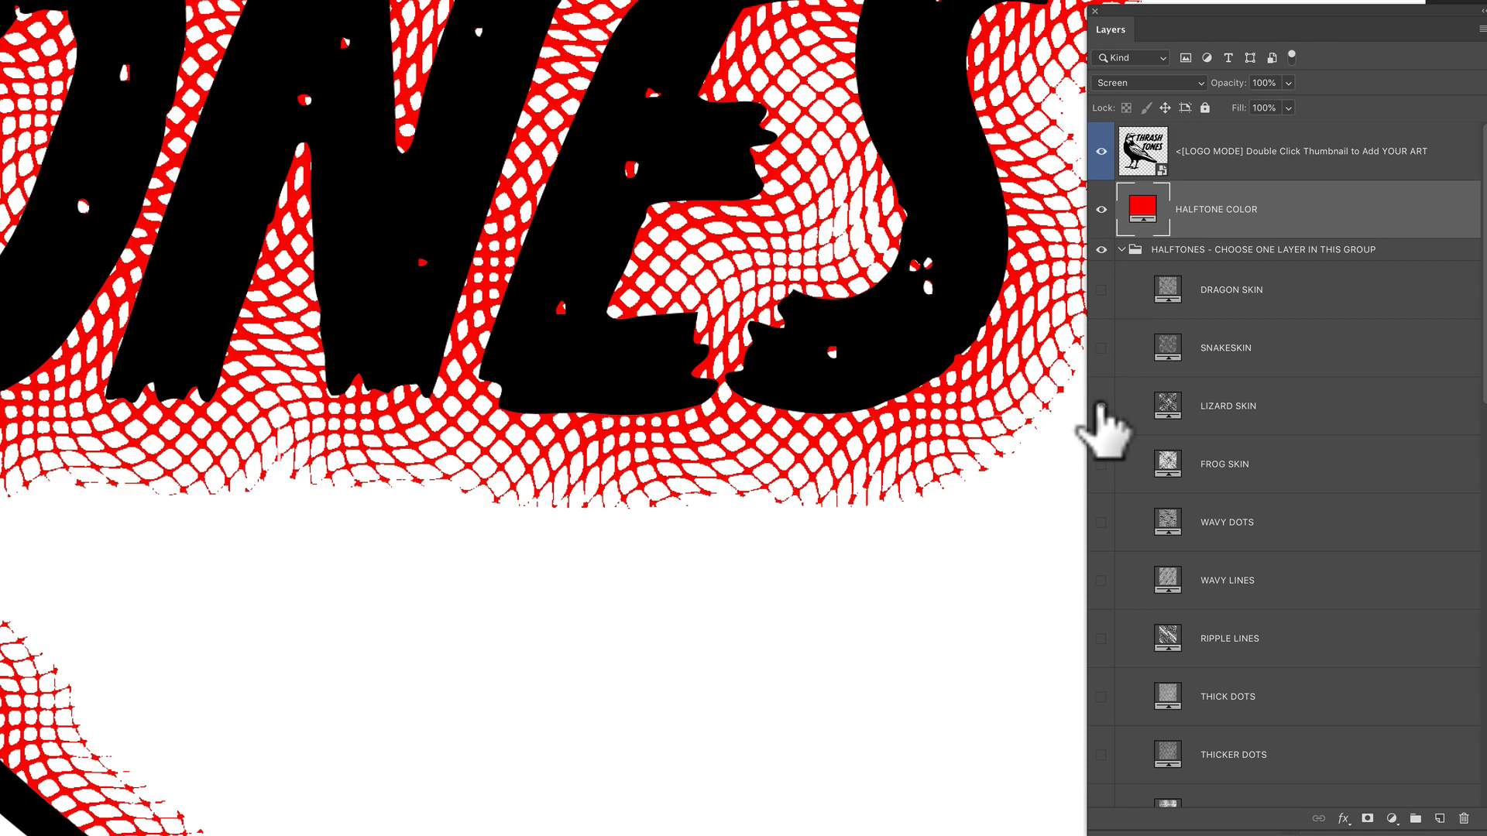
pyautogui.click(1100, 406)
pyautogui.click(1101, 464)
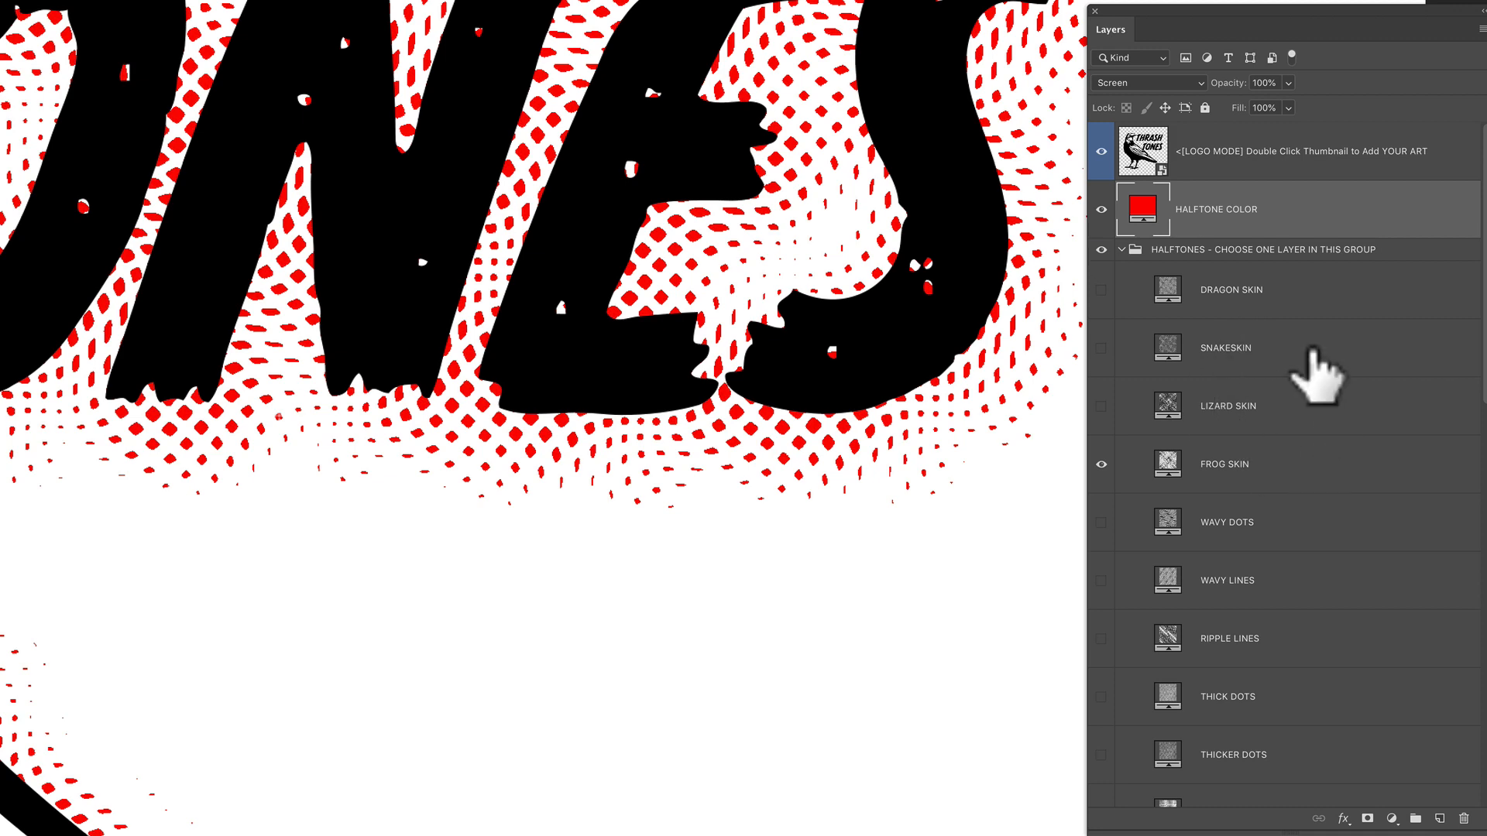
# Hide the FROG SKIN layer and preview the DISTRESSED DOTS and GRID halftones one after the other
pyautogui.scroll(-3, 1278, 521)
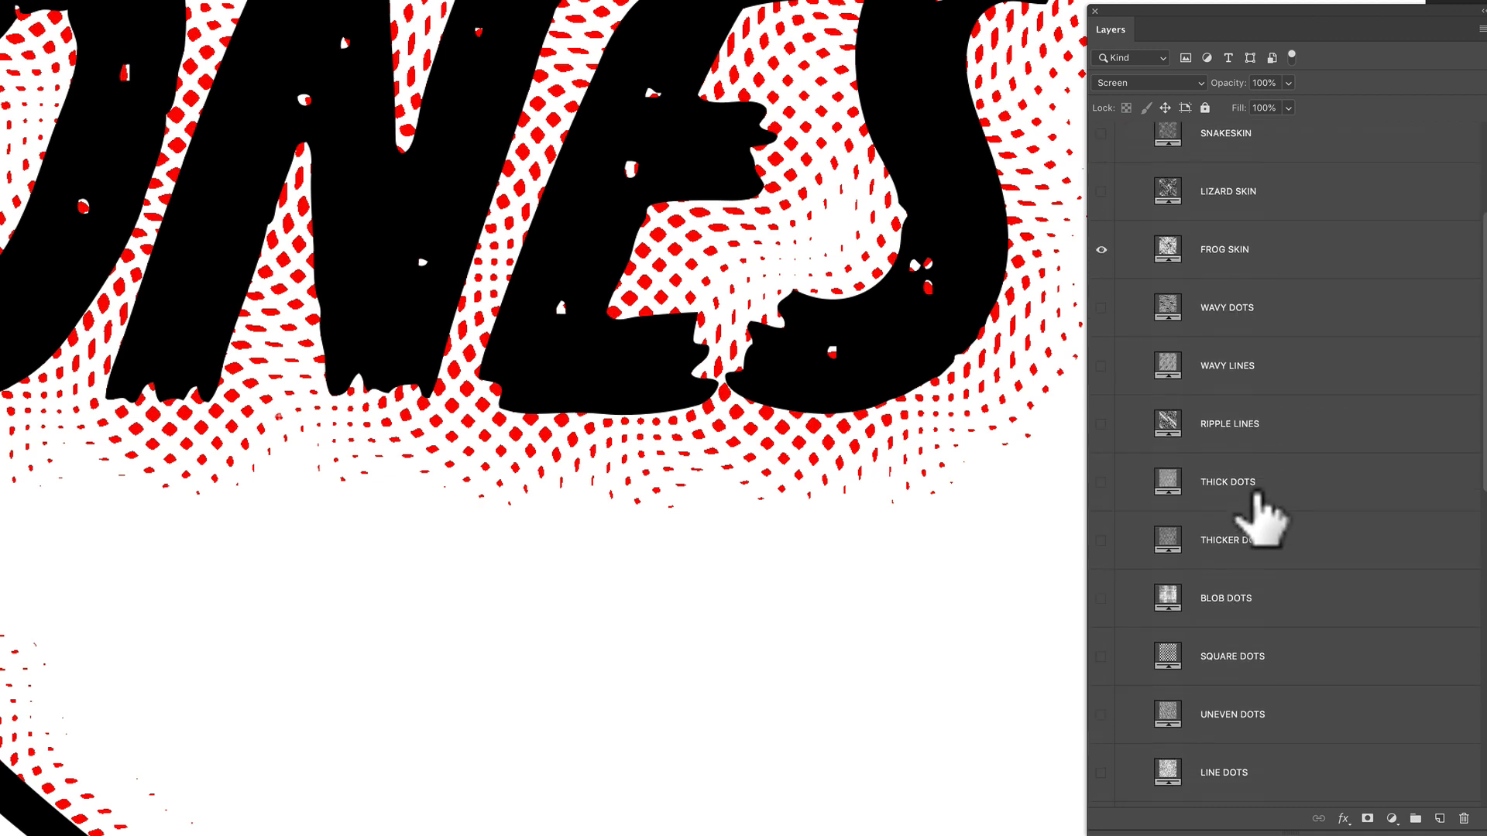
pyautogui.click(1101, 249)
pyautogui.scroll(-5, 1216, 333)
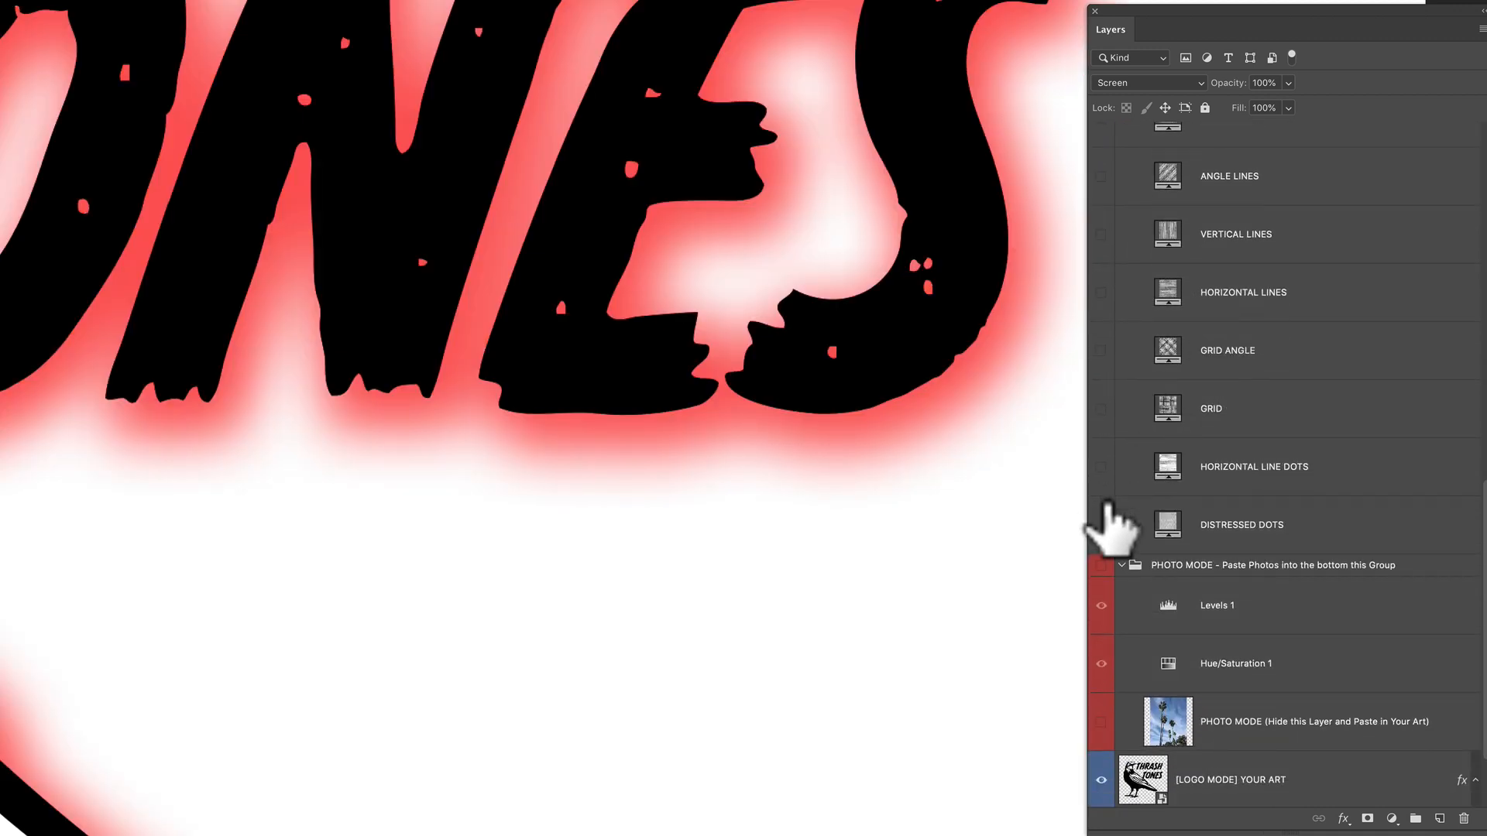
pyautogui.click(1103, 515)
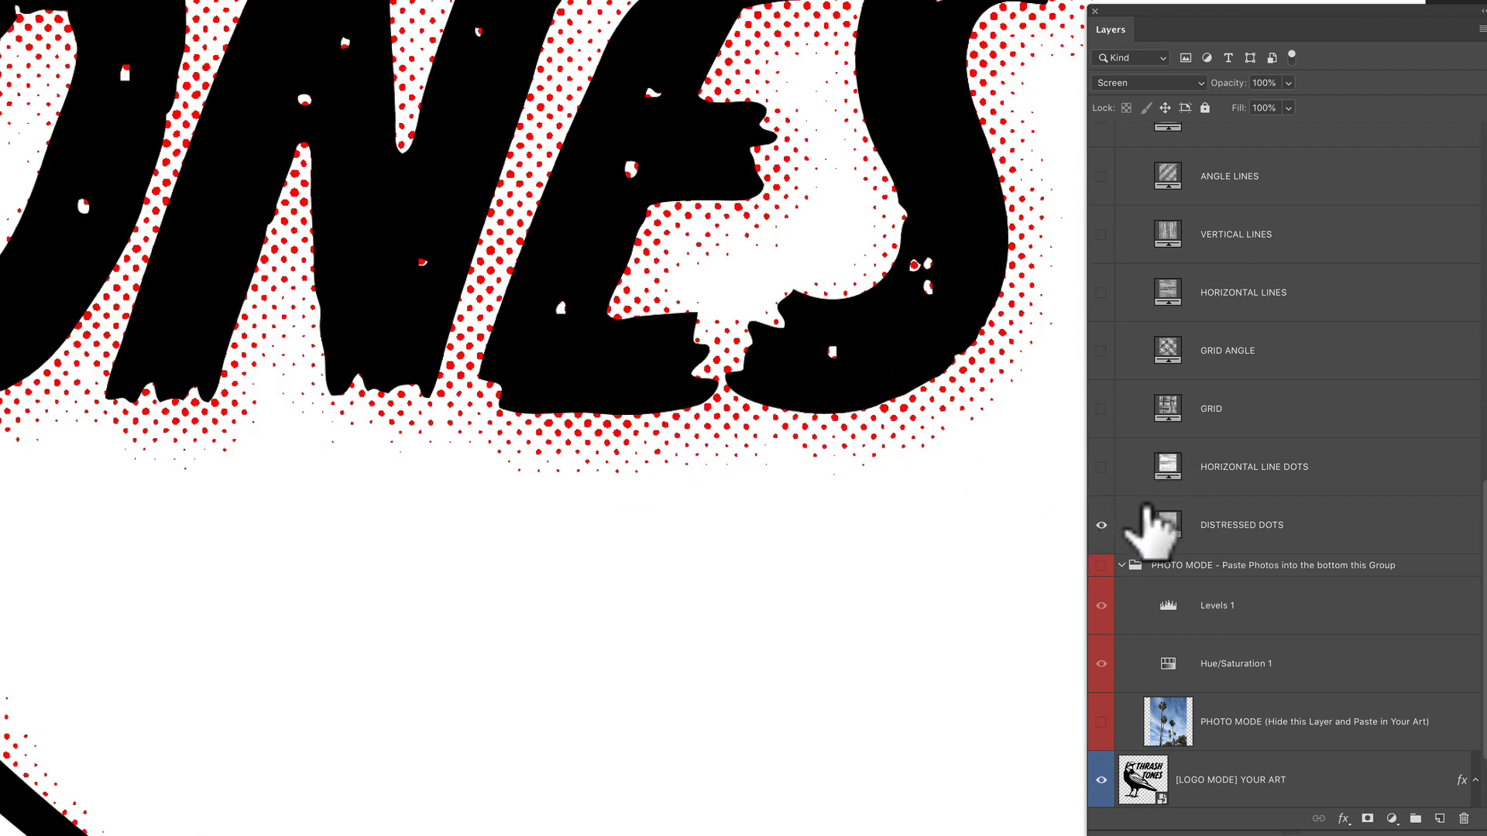
pyautogui.click(1101, 524)
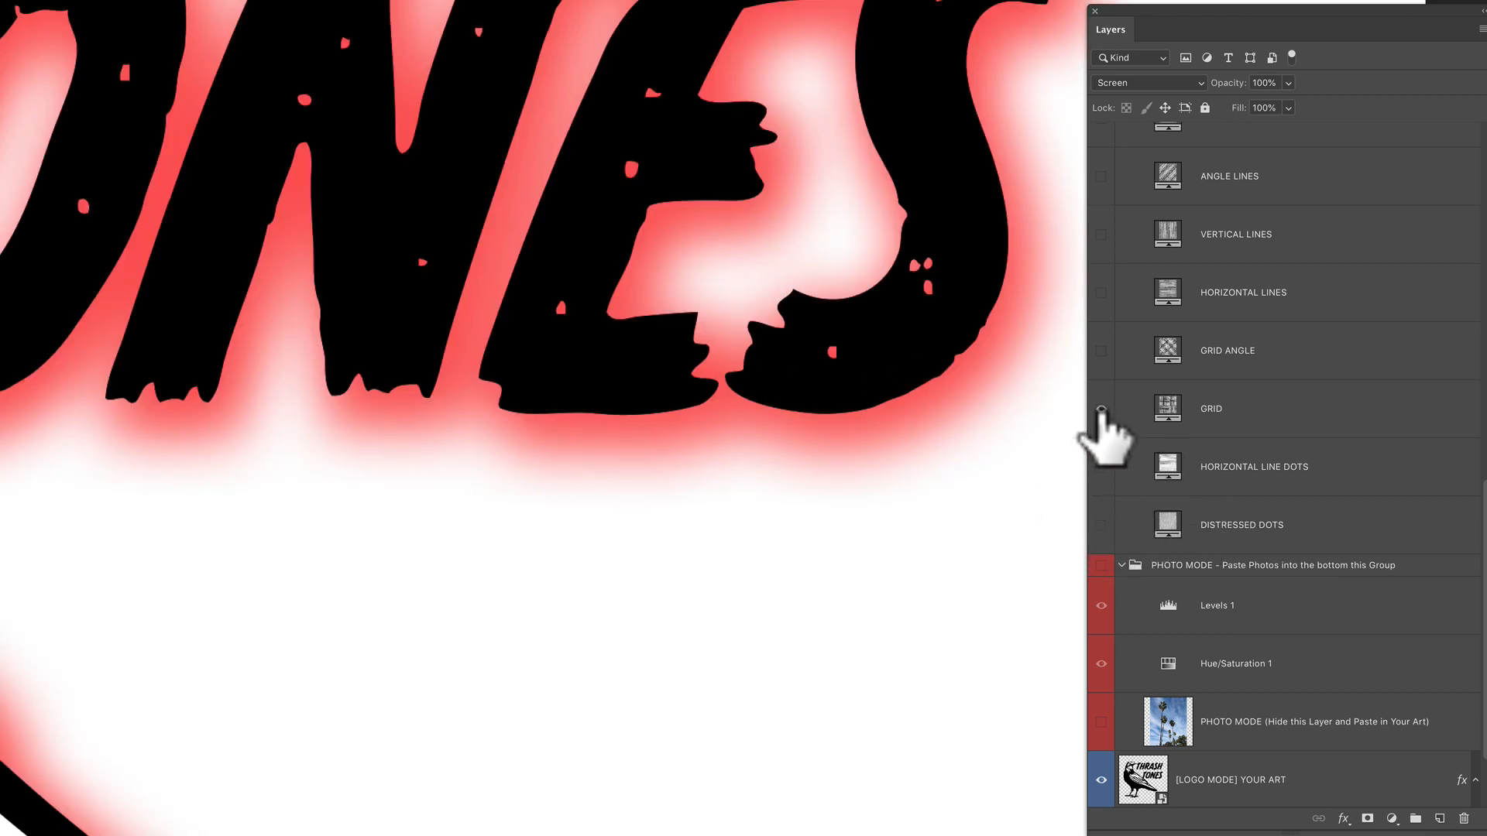
pyautogui.click(1101, 408)
pyautogui.click(1101, 408)
# Preview the ANGLE LINES halftone, hide it and make SNAKESKIN the visible halftone layer
pyautogui.scroll(2, 1101, 371)
pyautogui.click(1100, 339)
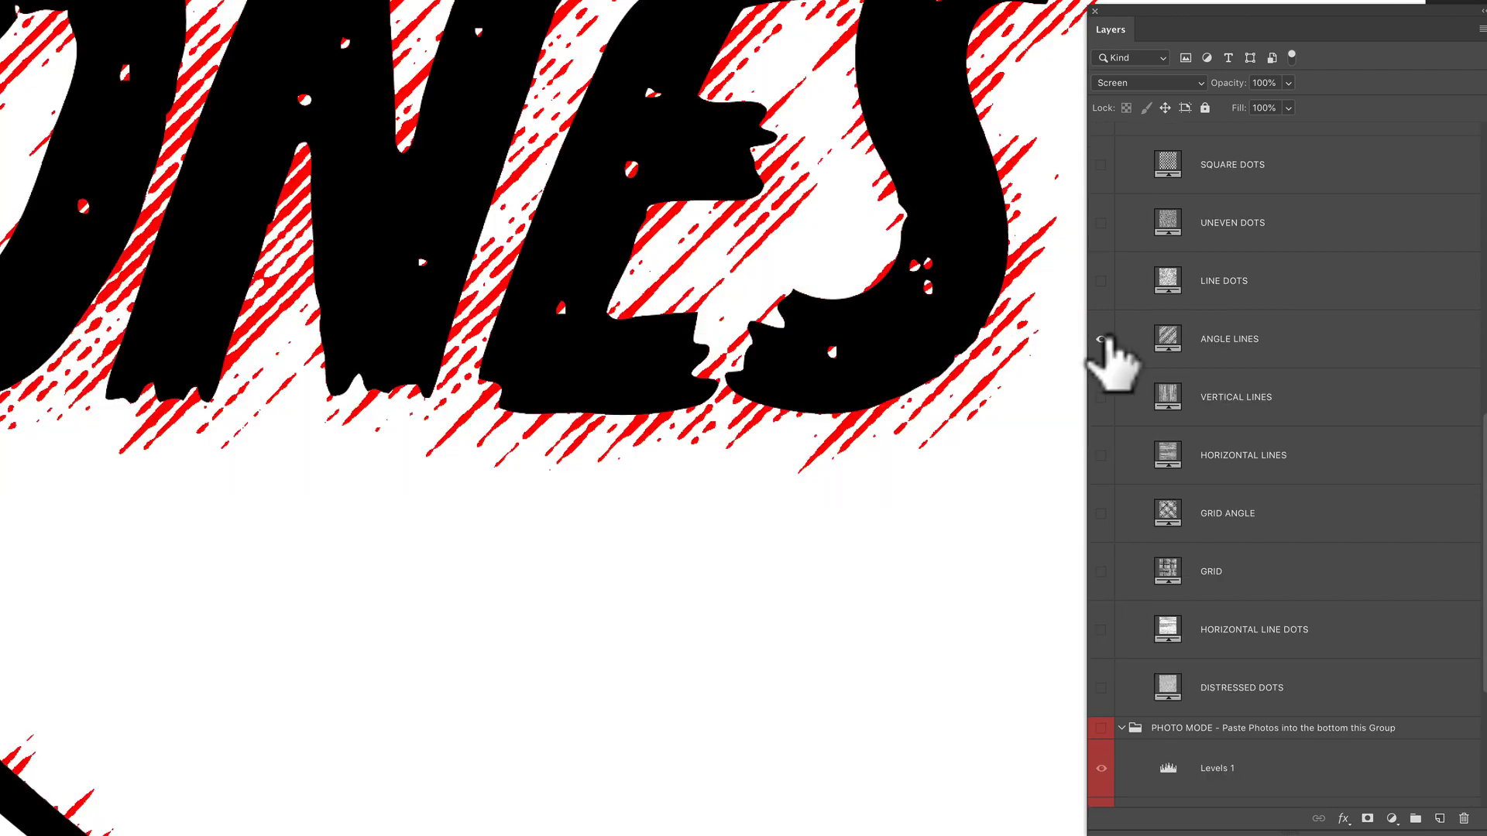
pyautogui.click(1100, 339)
pyautogui.scroll(3, 1104, 352)
pyautogui.click(1101, 348)
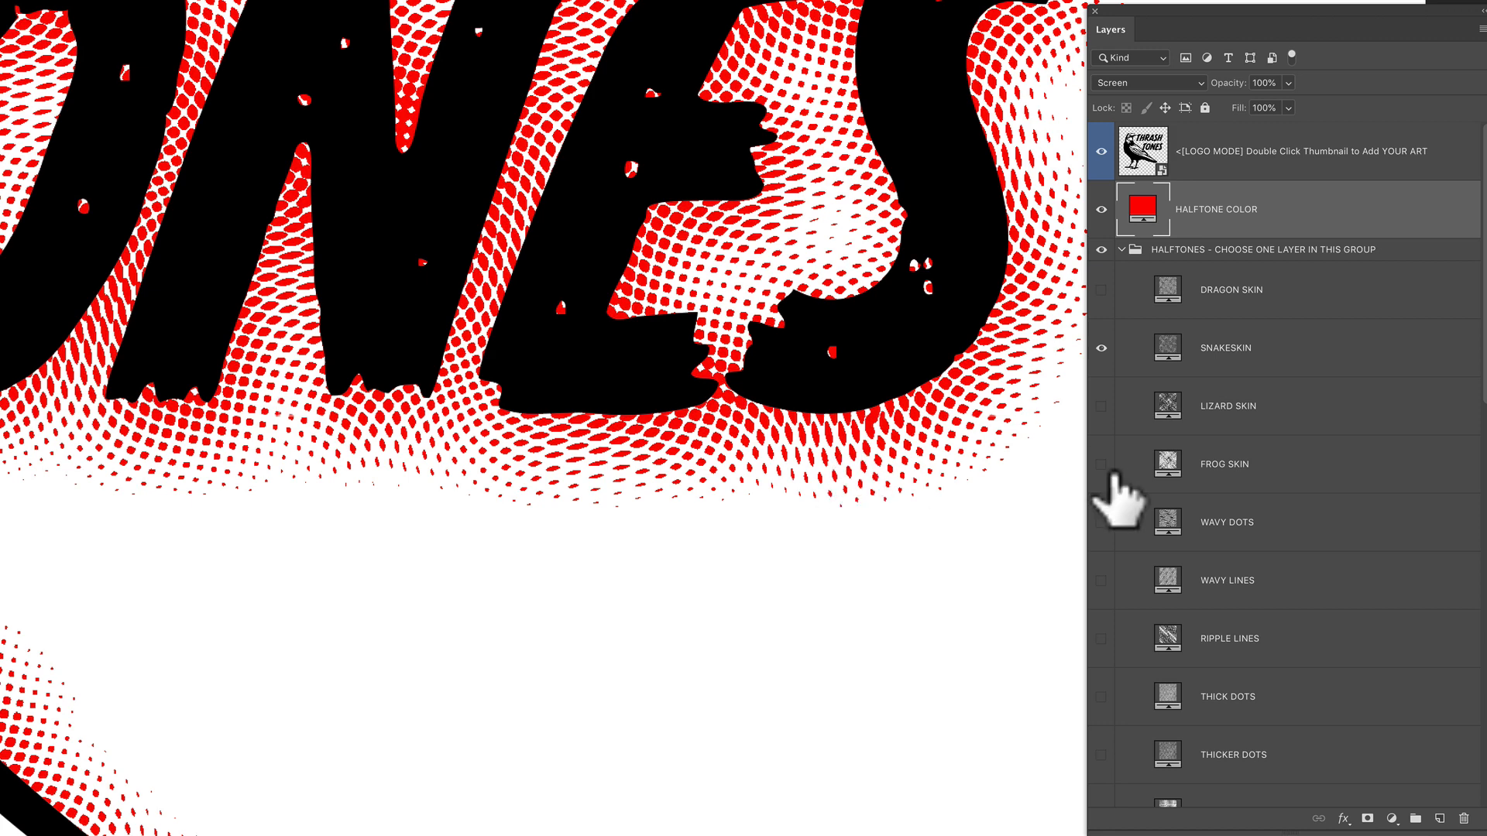
# Set the scale of the SNAKESKIN layer's pattern fill to 89%
pyautogui.doubleClick(1167, 346)
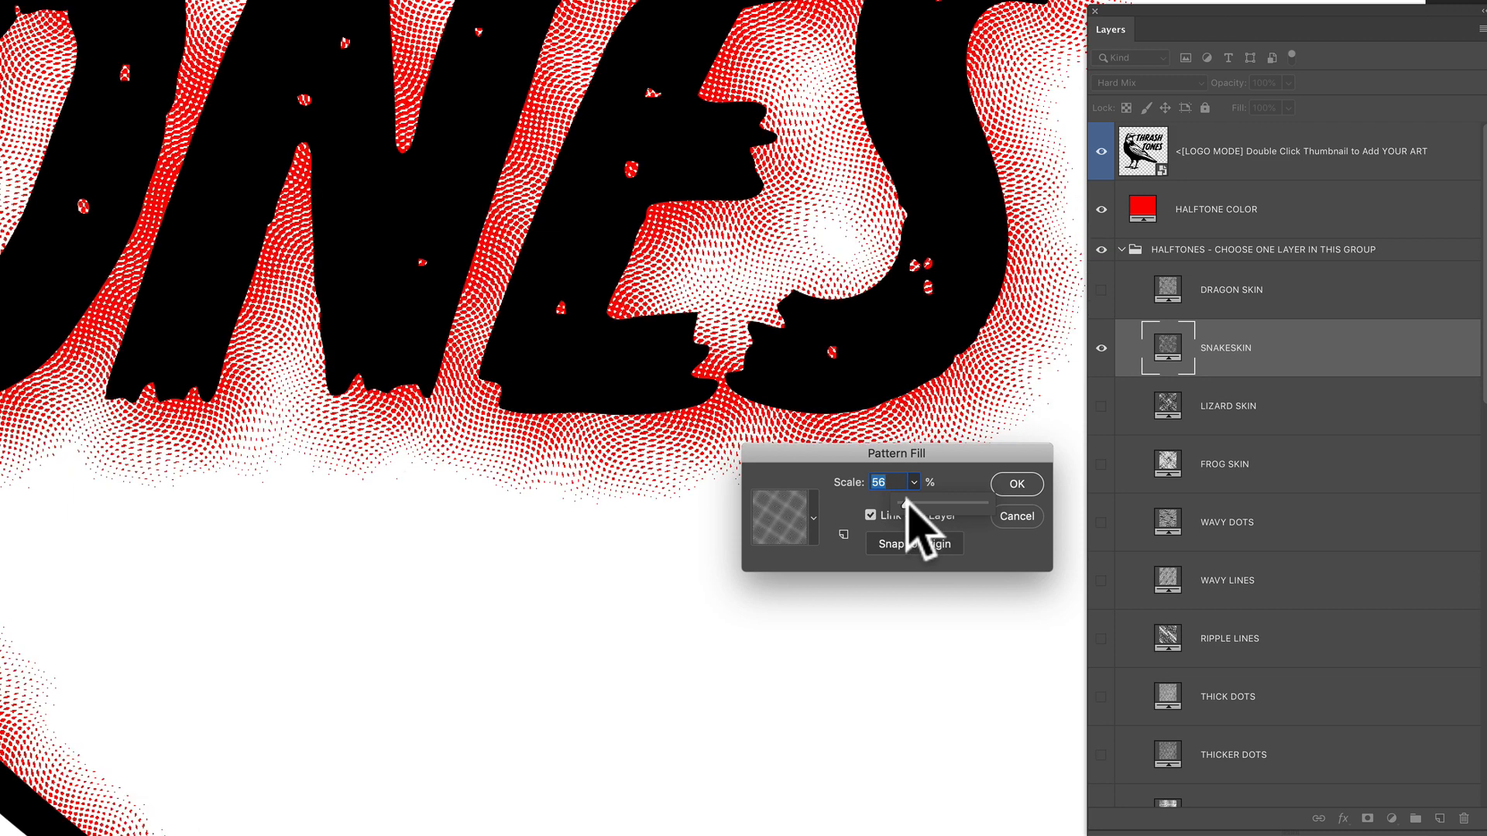
pyautogui.moveTo(906, 503); pyautogui.dragTo(914, 503)
pyautogui.moveTo(843, 458); pyautogui.dragTo(831, 554)
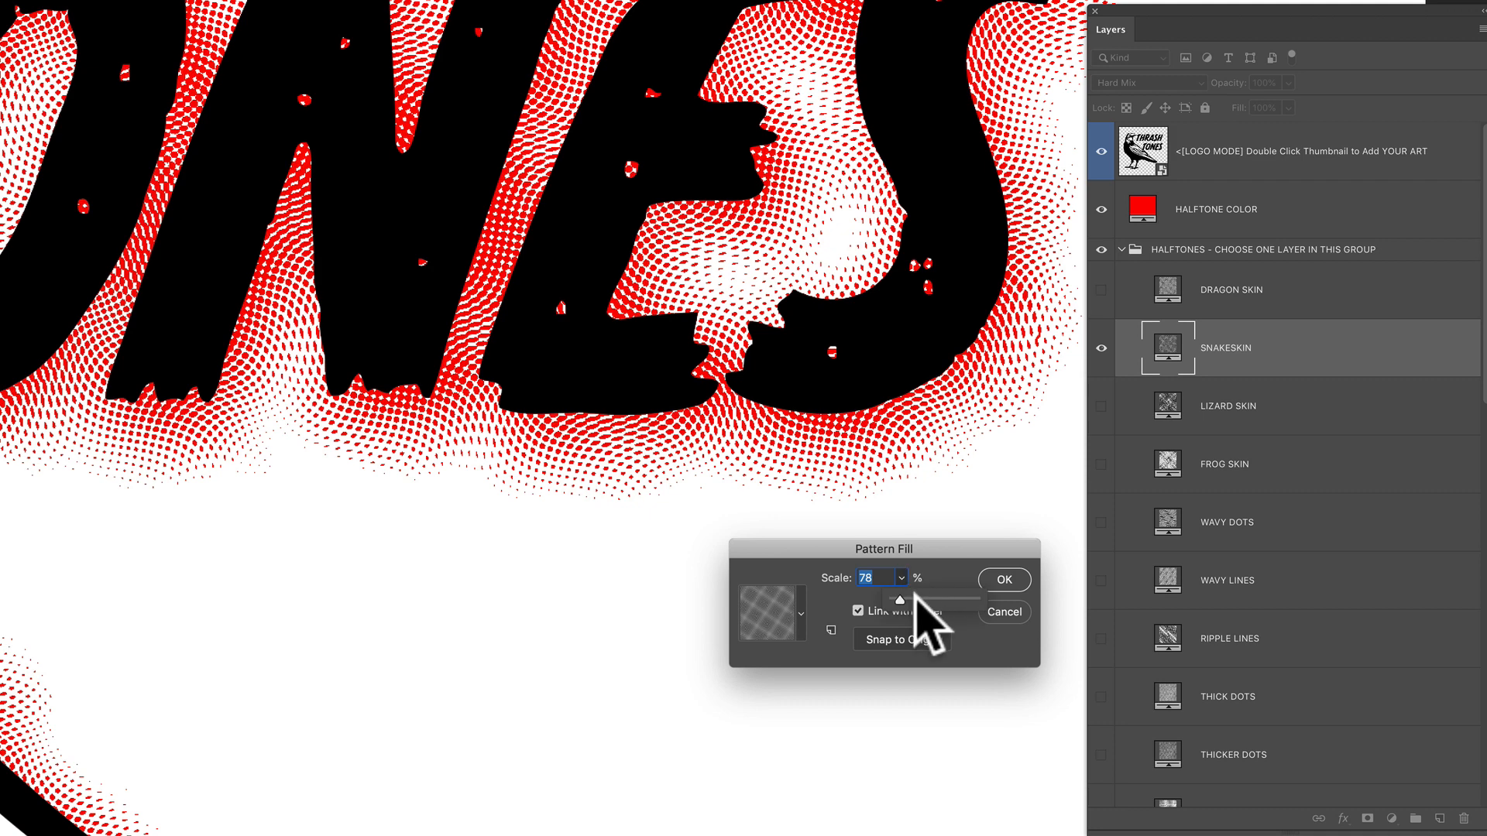
pyautogui.moveTo(914, 595); pyautogui.dragTo(928, 598)
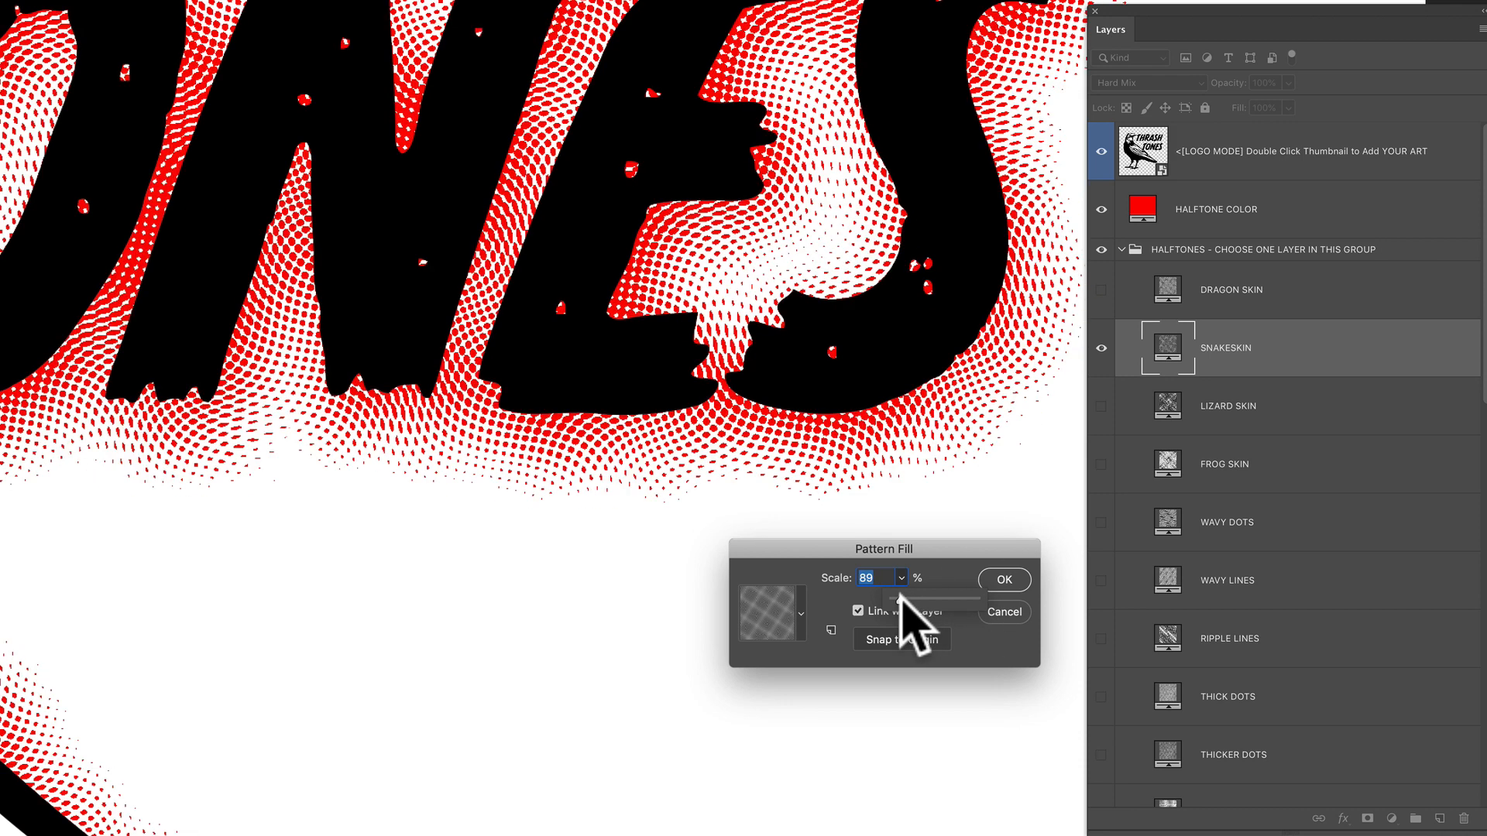
pyautogui.click(1006, 579)
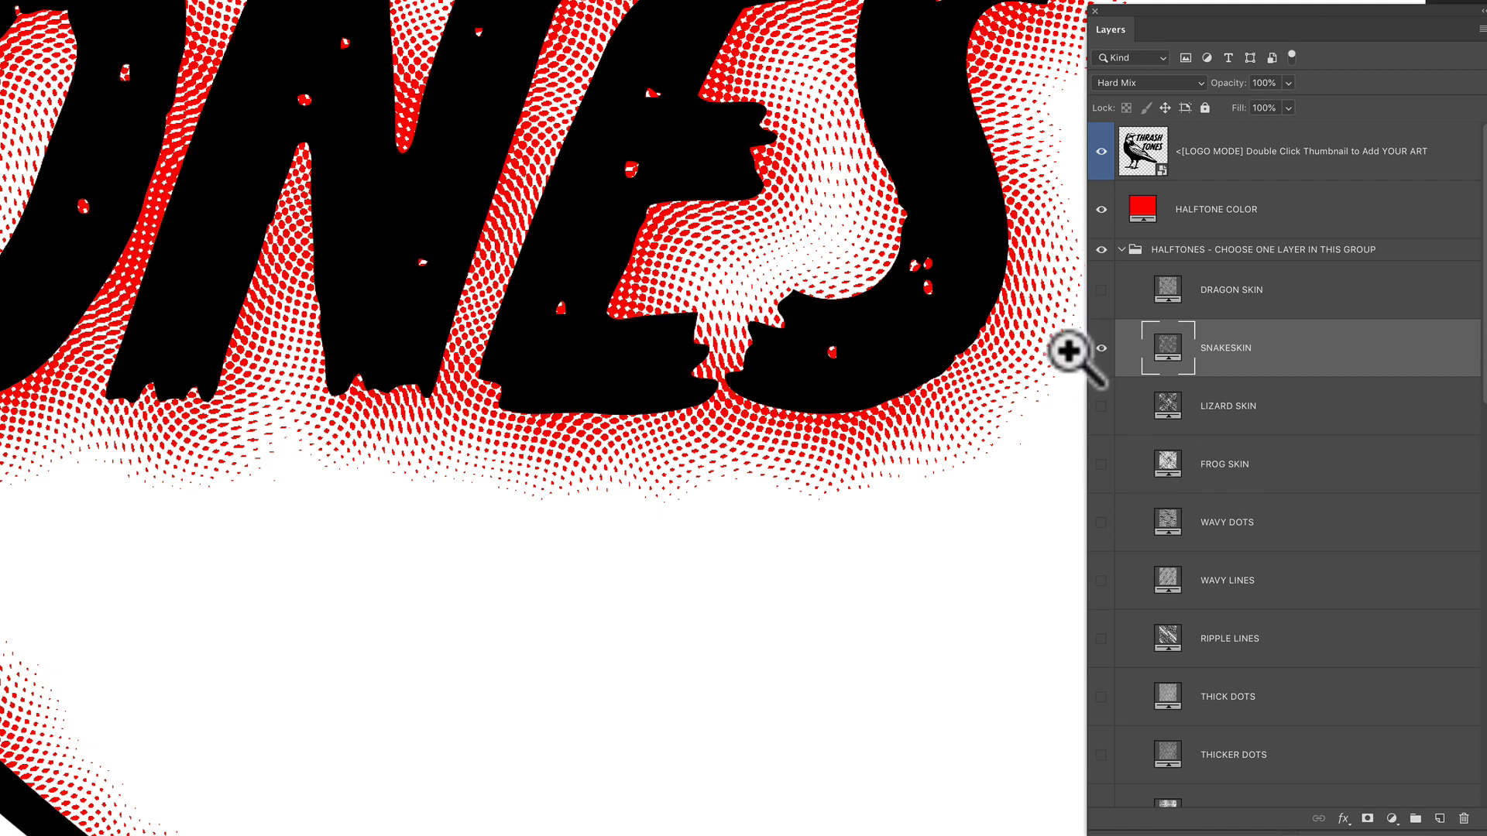
# Swap SNAKESKIN for the LIZARD SKIN halftone as a preview and switch back to SNAKESKIN
pyautogui.click(1101, 348)
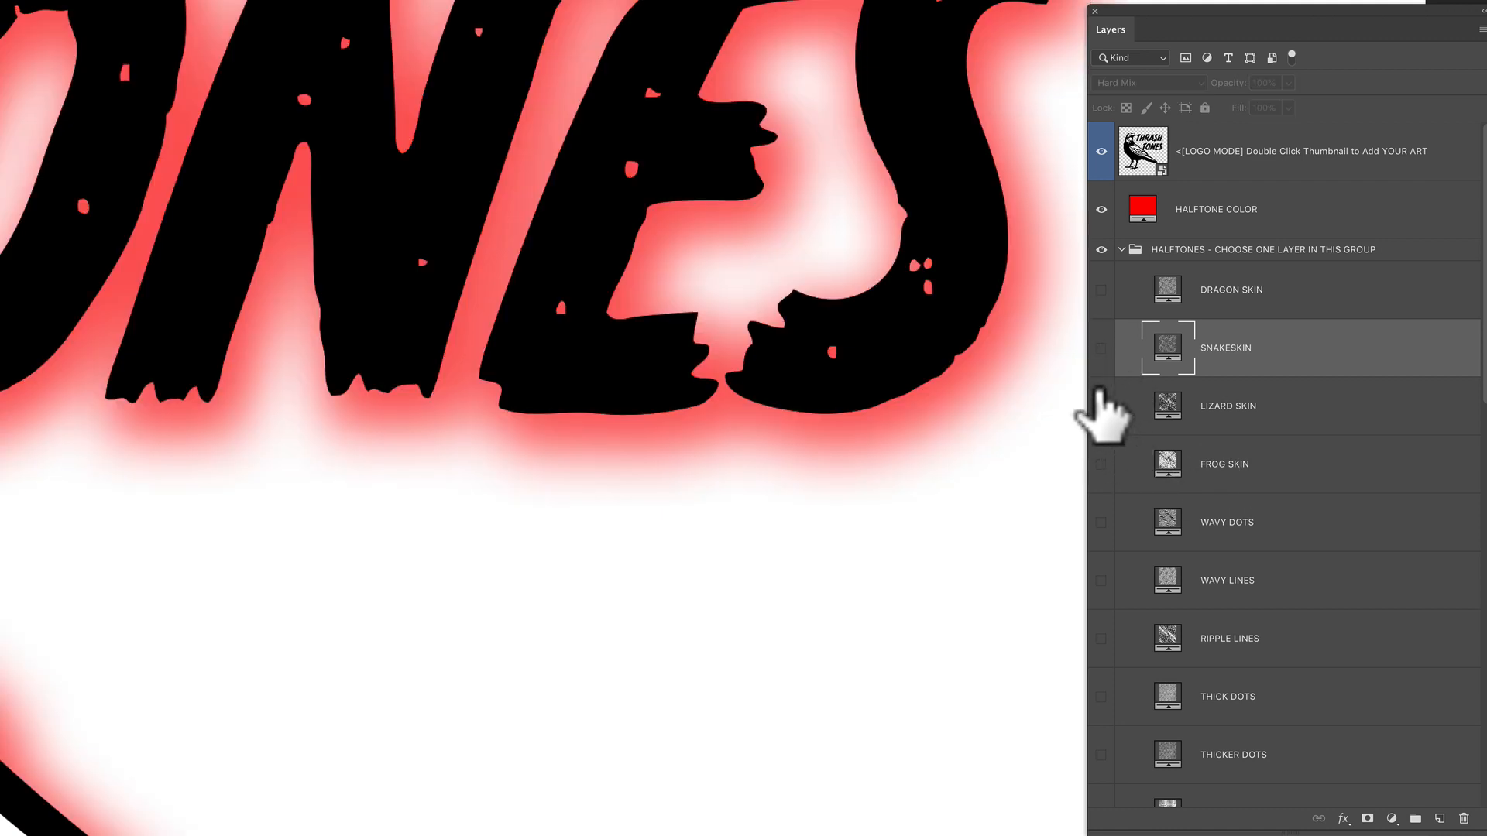
pyautogui.click(1101, 406)
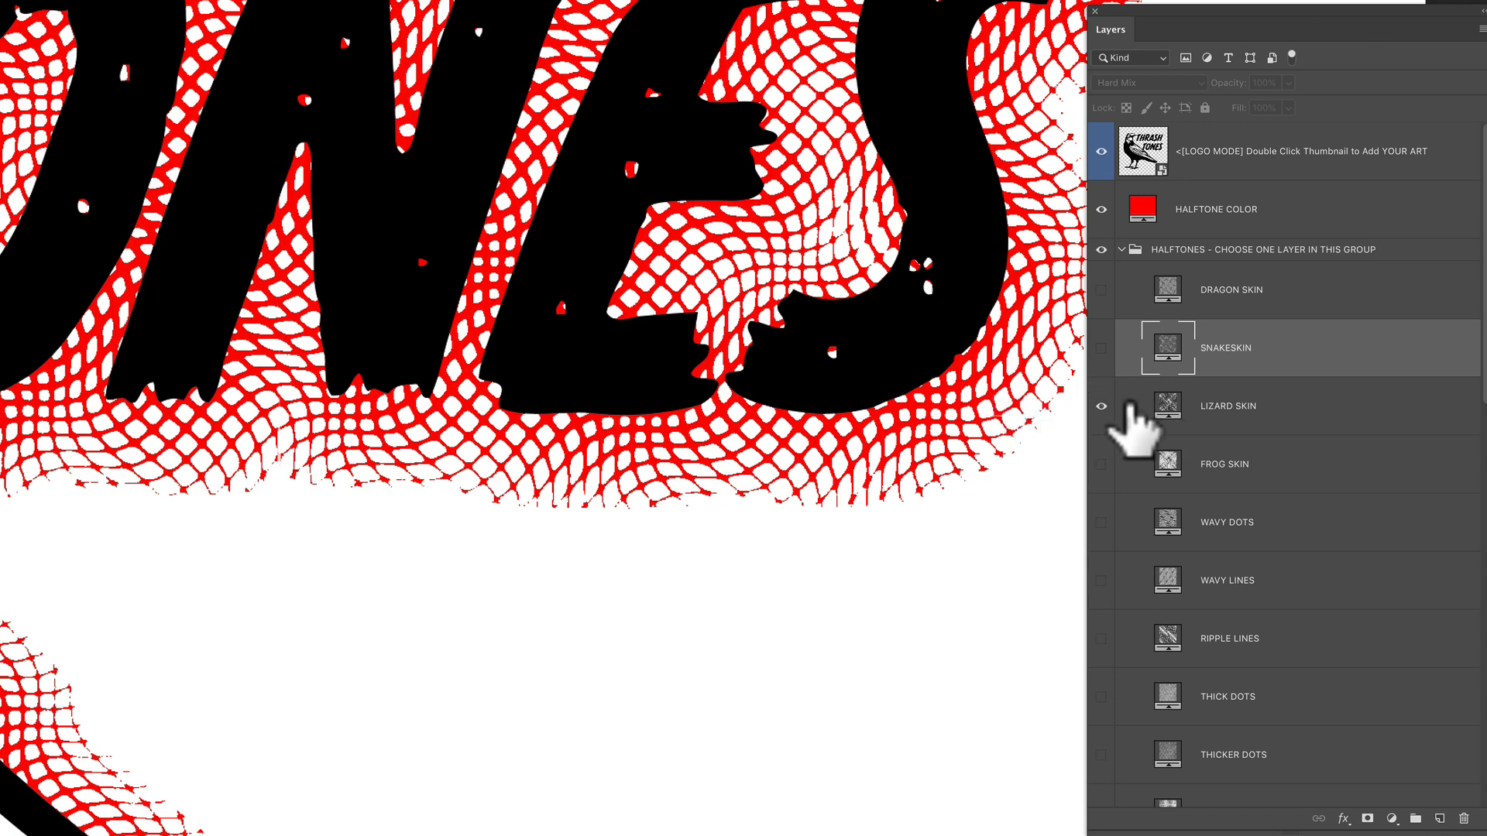
pyautogui.click(1102, 406)
pyautogui.click(1101, 348)
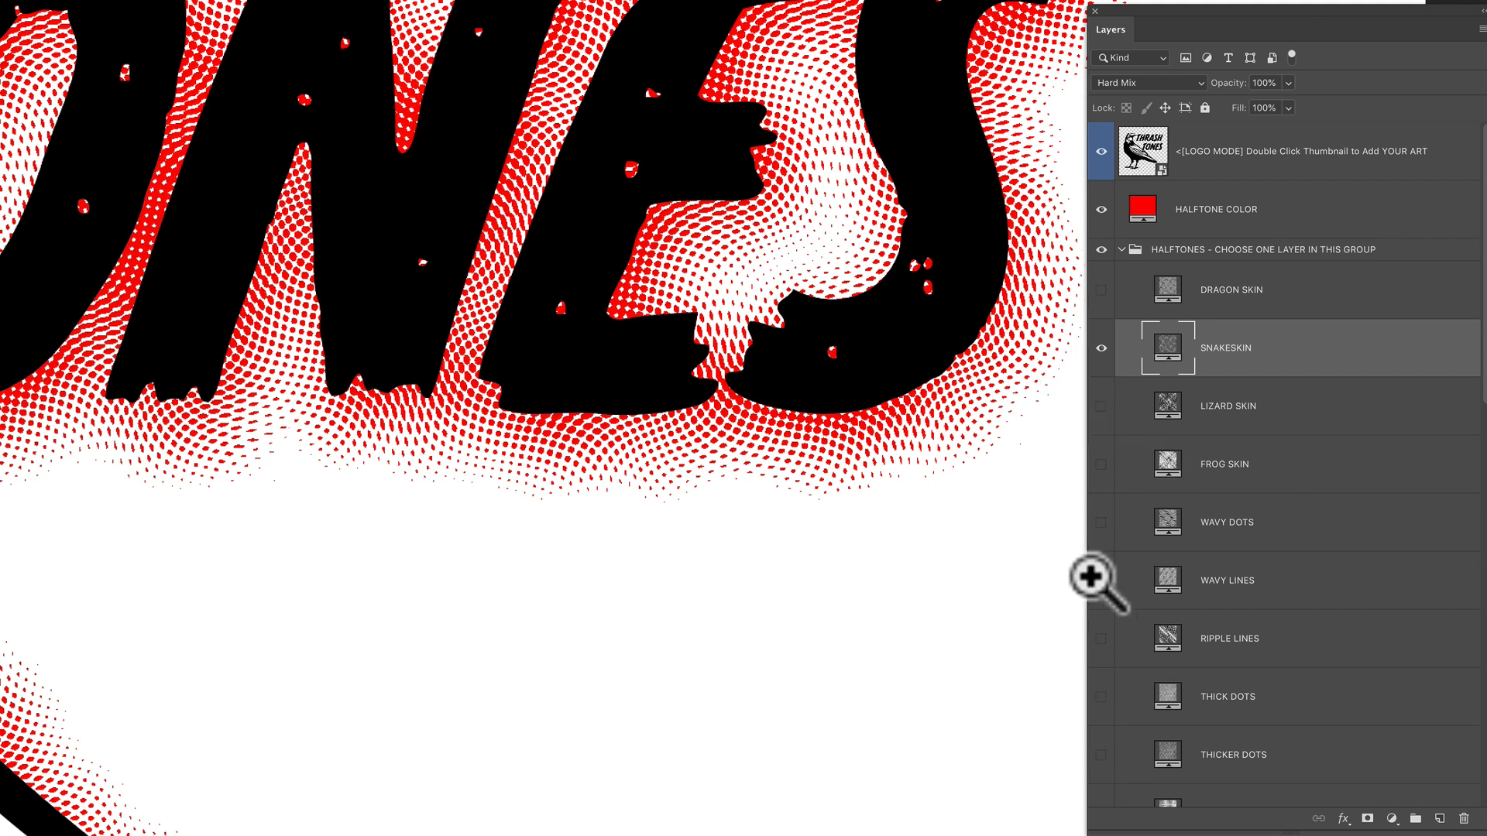
# Collapse the HALFTONES and PHOTO MODE layer groups
pyautogui.scroll(-5, 1234, 586)
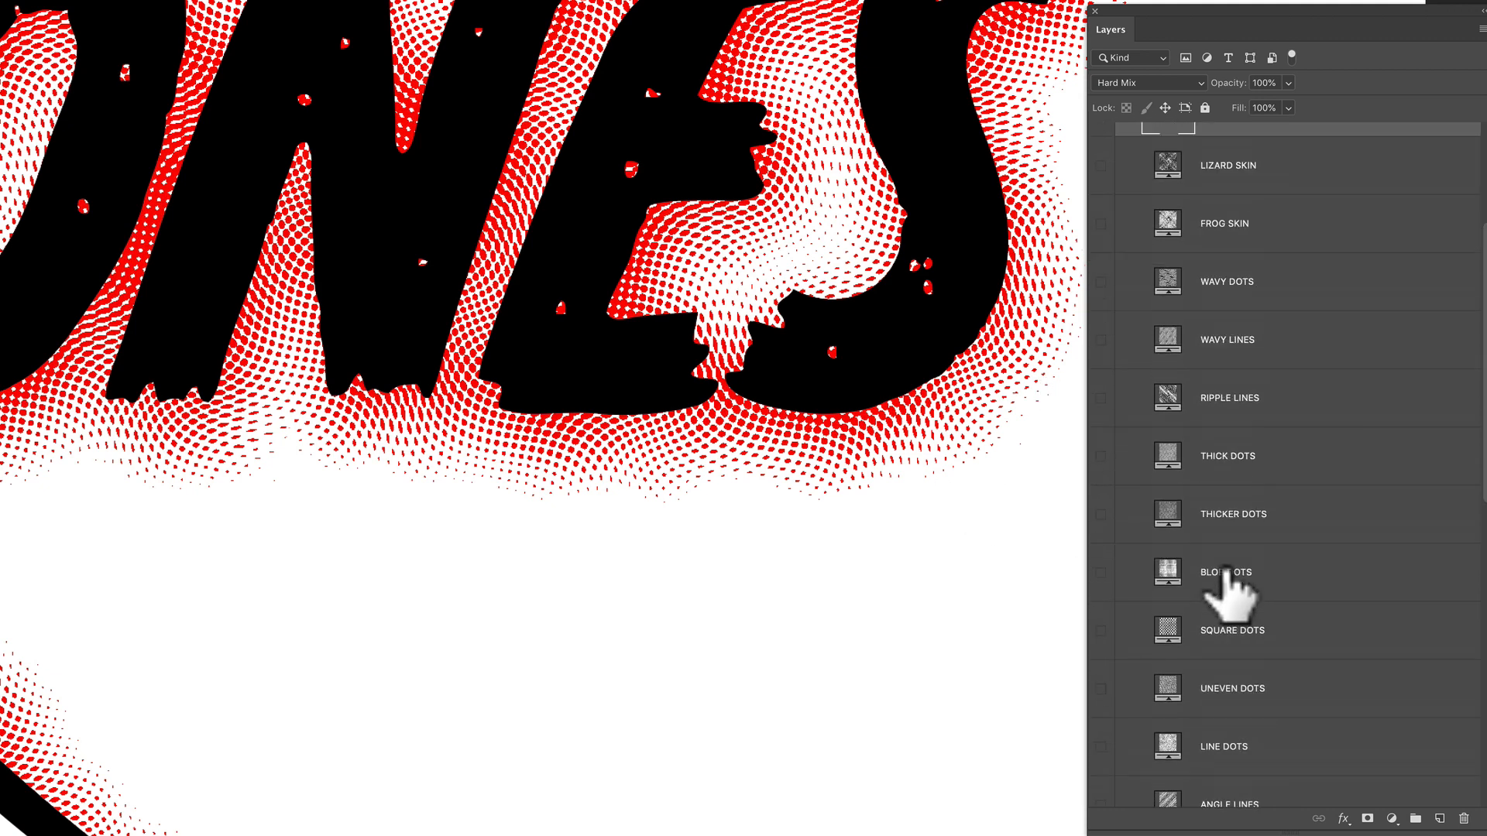
pyautogui.scroll(5, 1208, 310)
pyautogui.click(1121, 191)
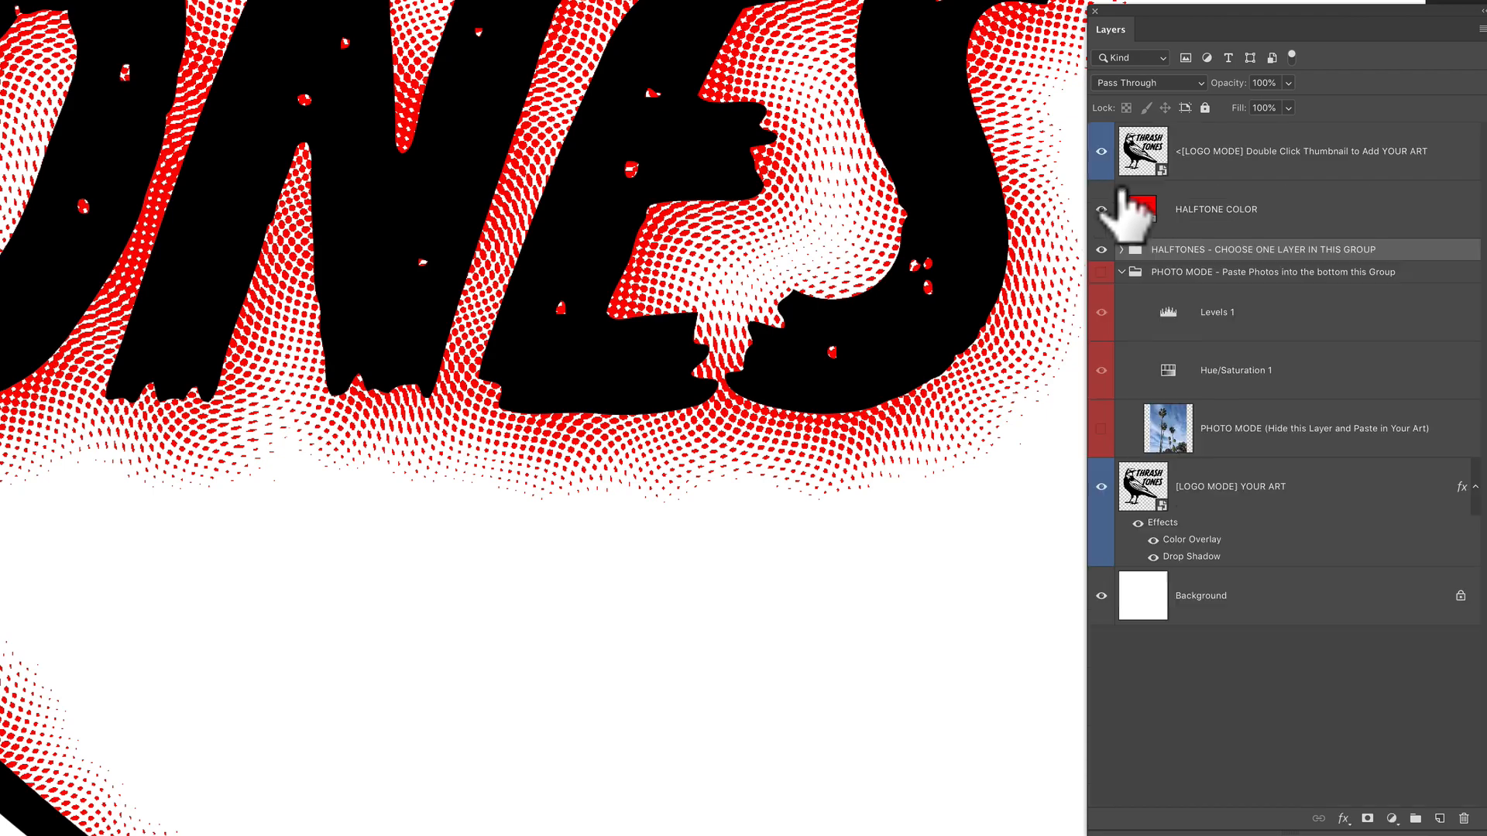
pyautogui.click(1121, 272)
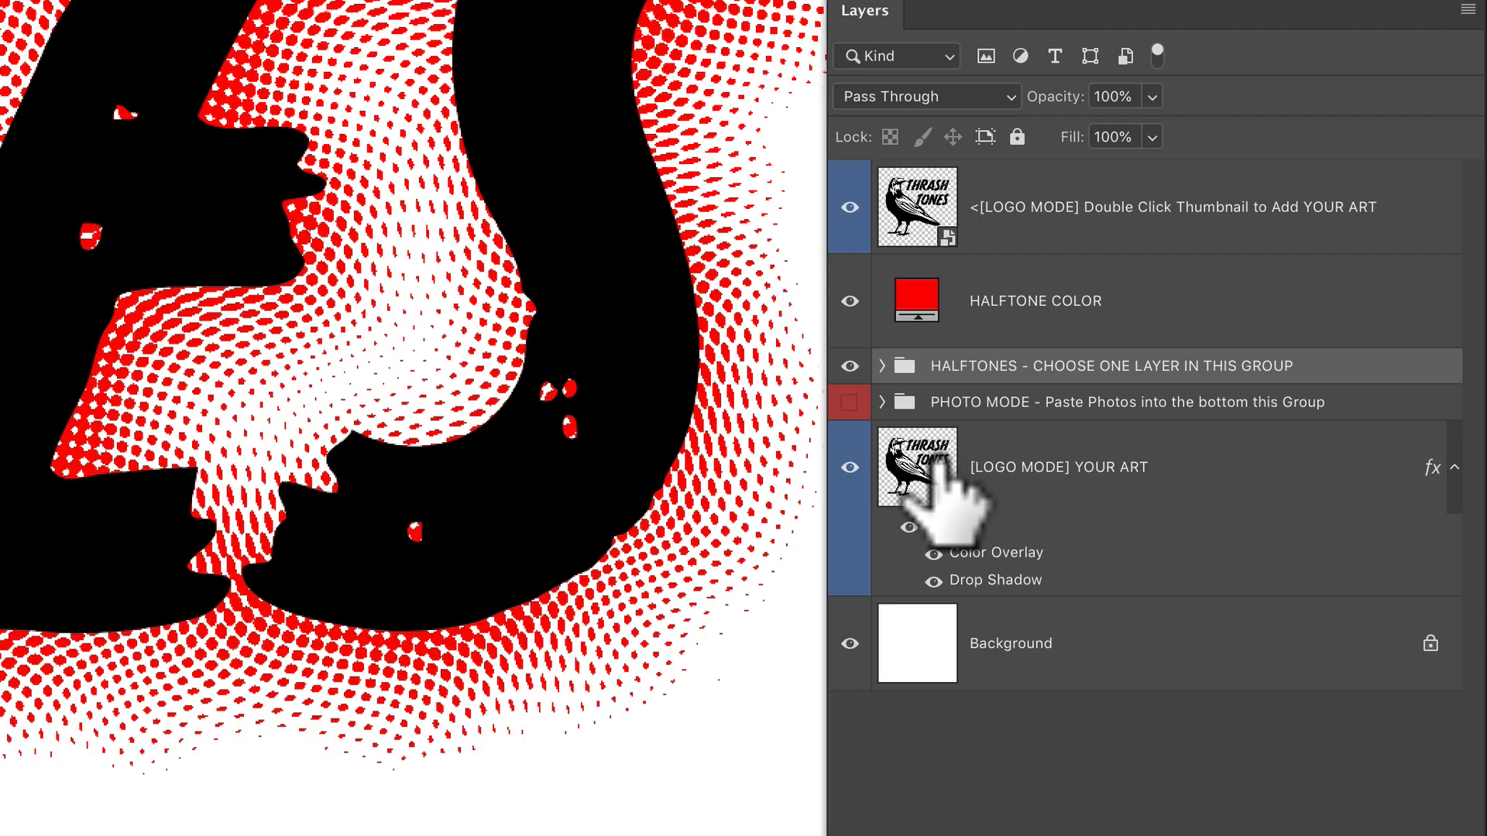
# Reduce the drop shadow of the lower [LOGO MODE] YOUR ART layer to a 13% spread and 49 px size
pyautogui.click(1045, 468)
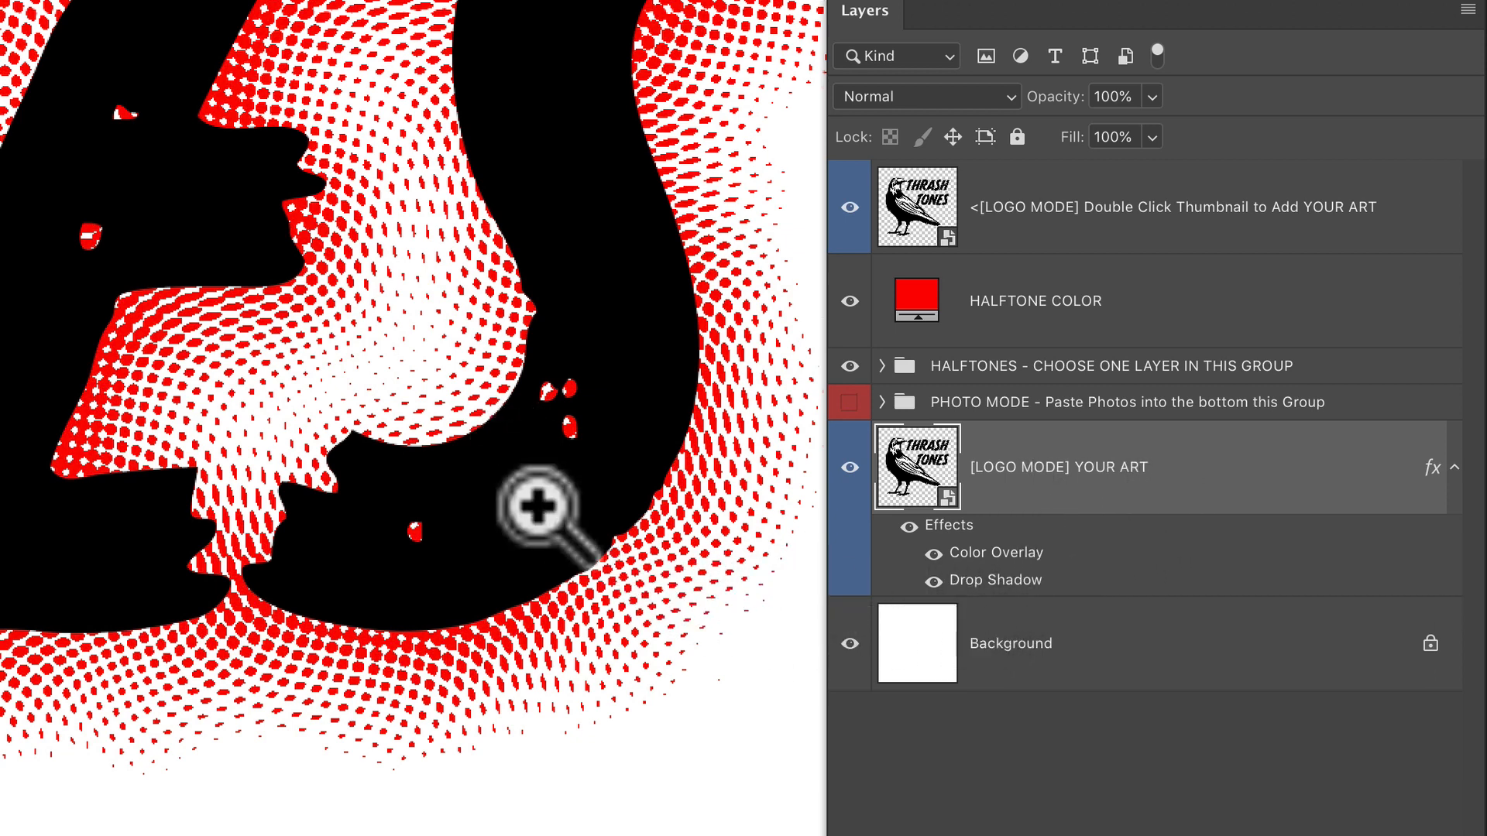
pyautogui.doubleClick(995, 581)
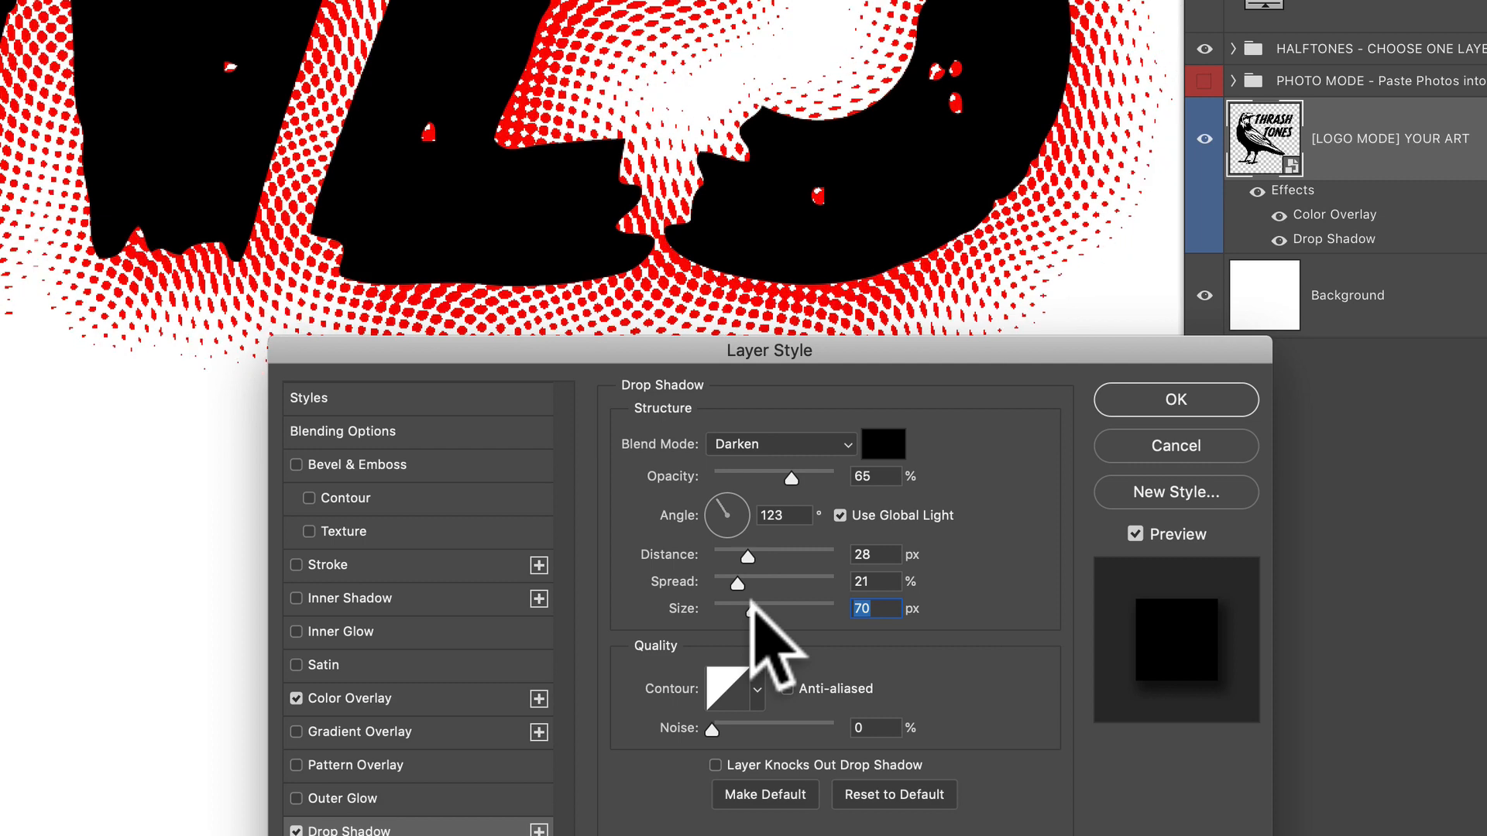
pyautogui.moveTo(737, 583); pyautogui.dragTo(741, 608)
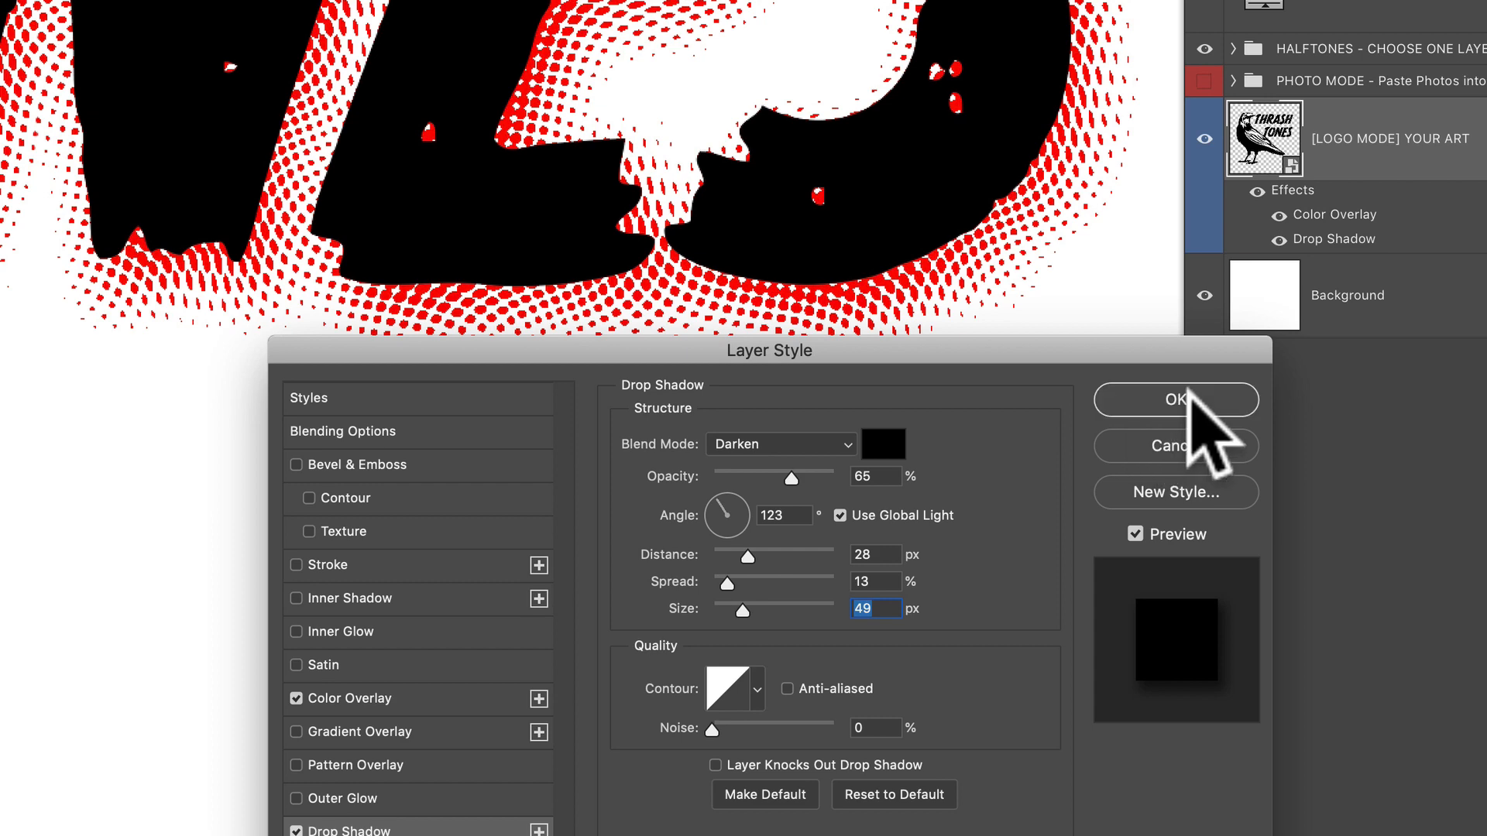
pyautogui.click(1175, 399)
# Hide the topmost [LOGO MODE] artwork layer above HALFTONE COLOR
pyautogui.press('z')
pyautogui.keyDown('alt'); pyautogui.click(1046, 399); pyautogui.keyUp('alt')
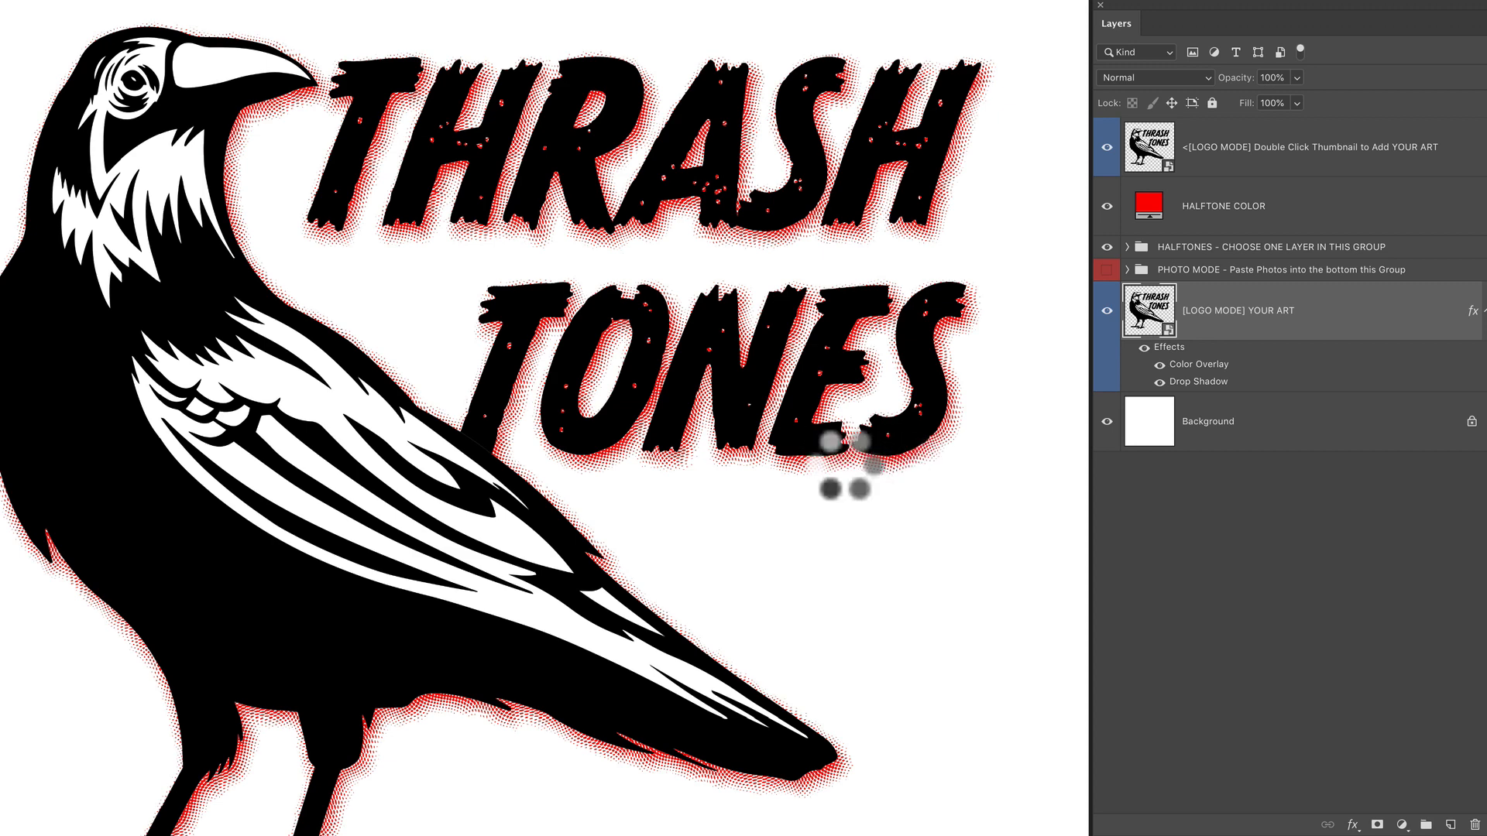
pyautogui.click(918, 461)
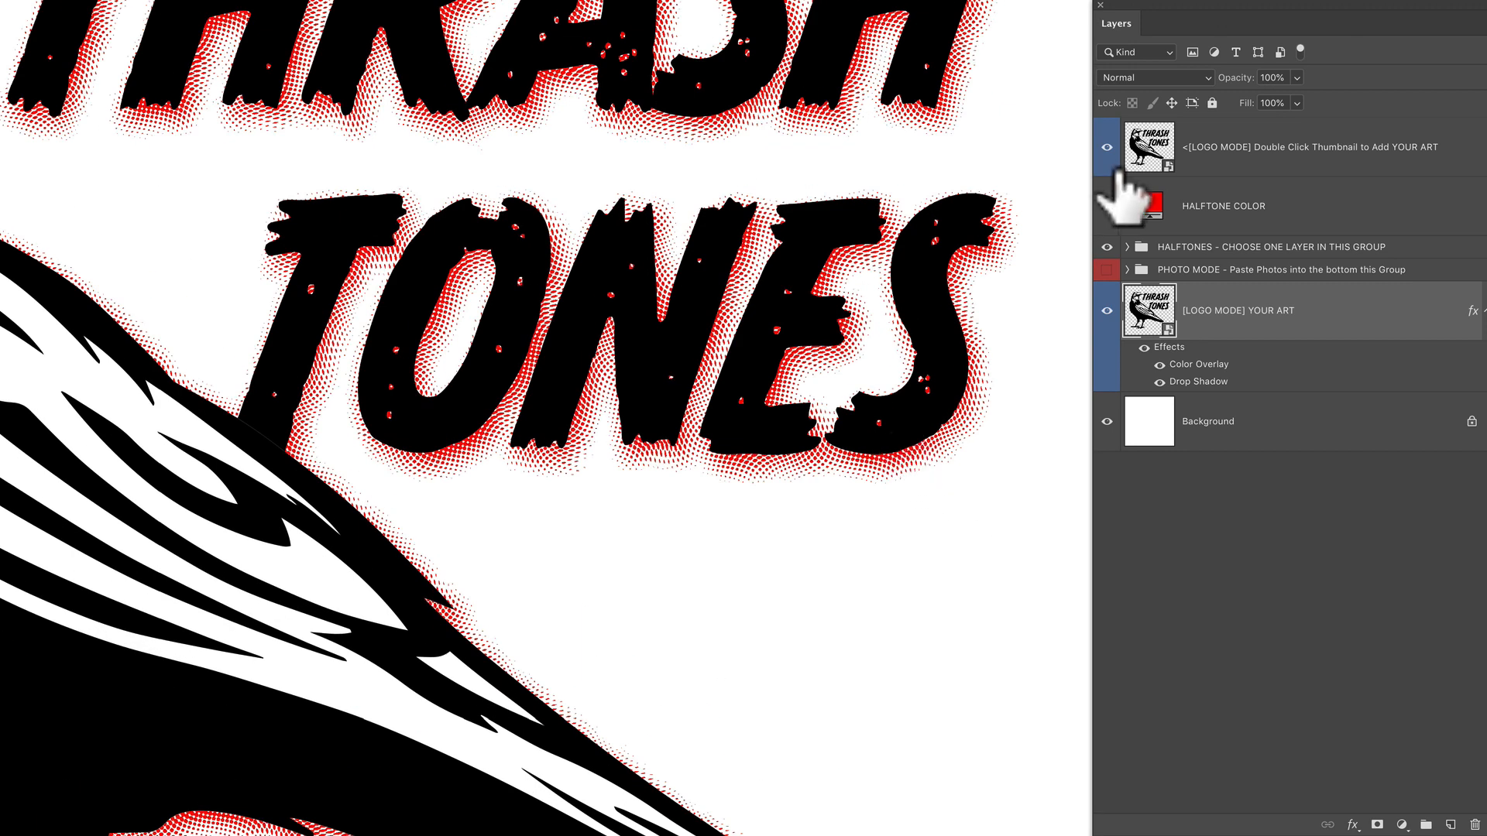
pyautogui.click(1181, 147)
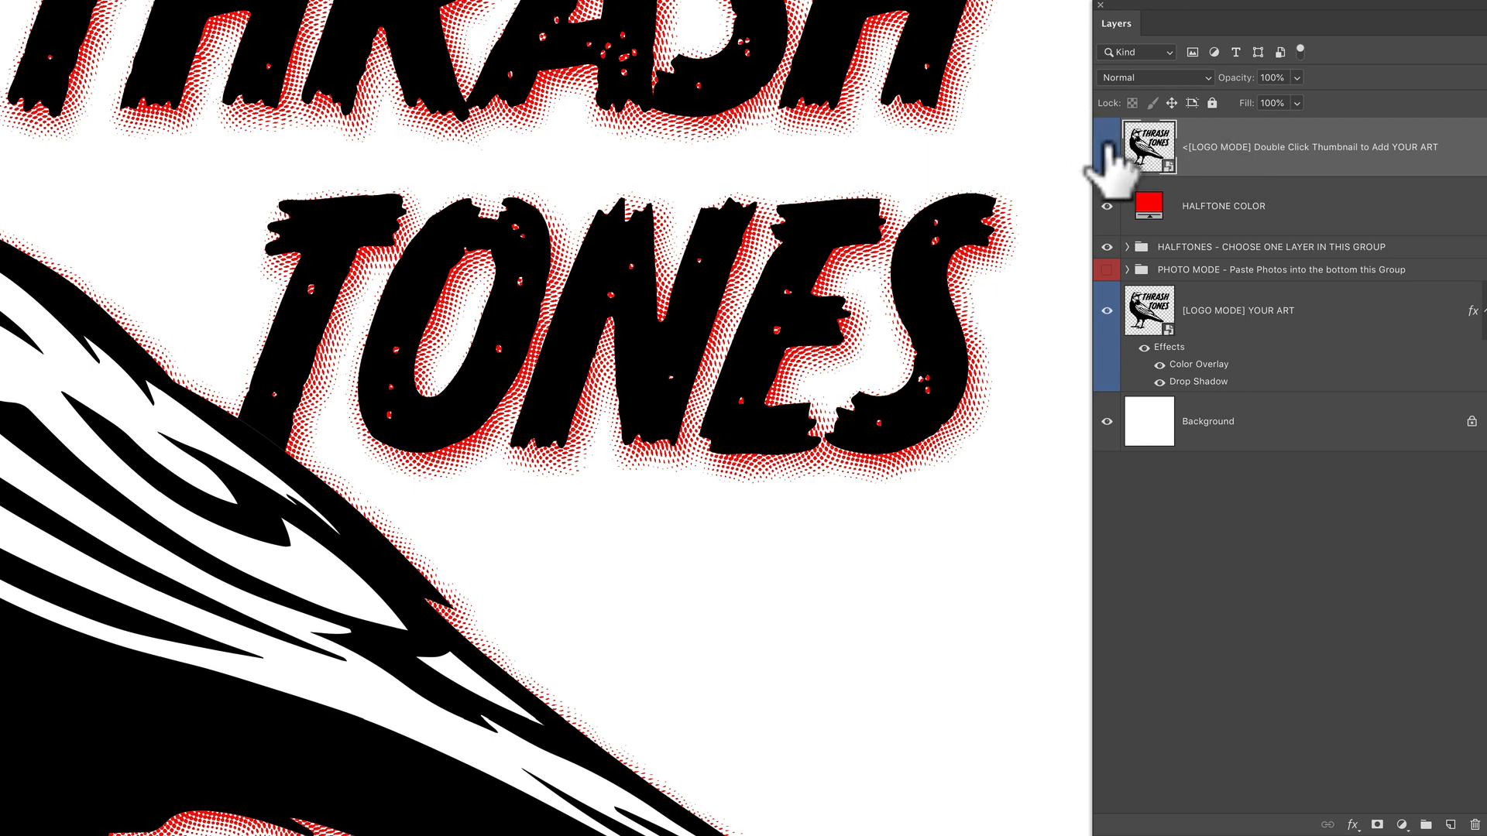
pyautogui.click(1108, 147)
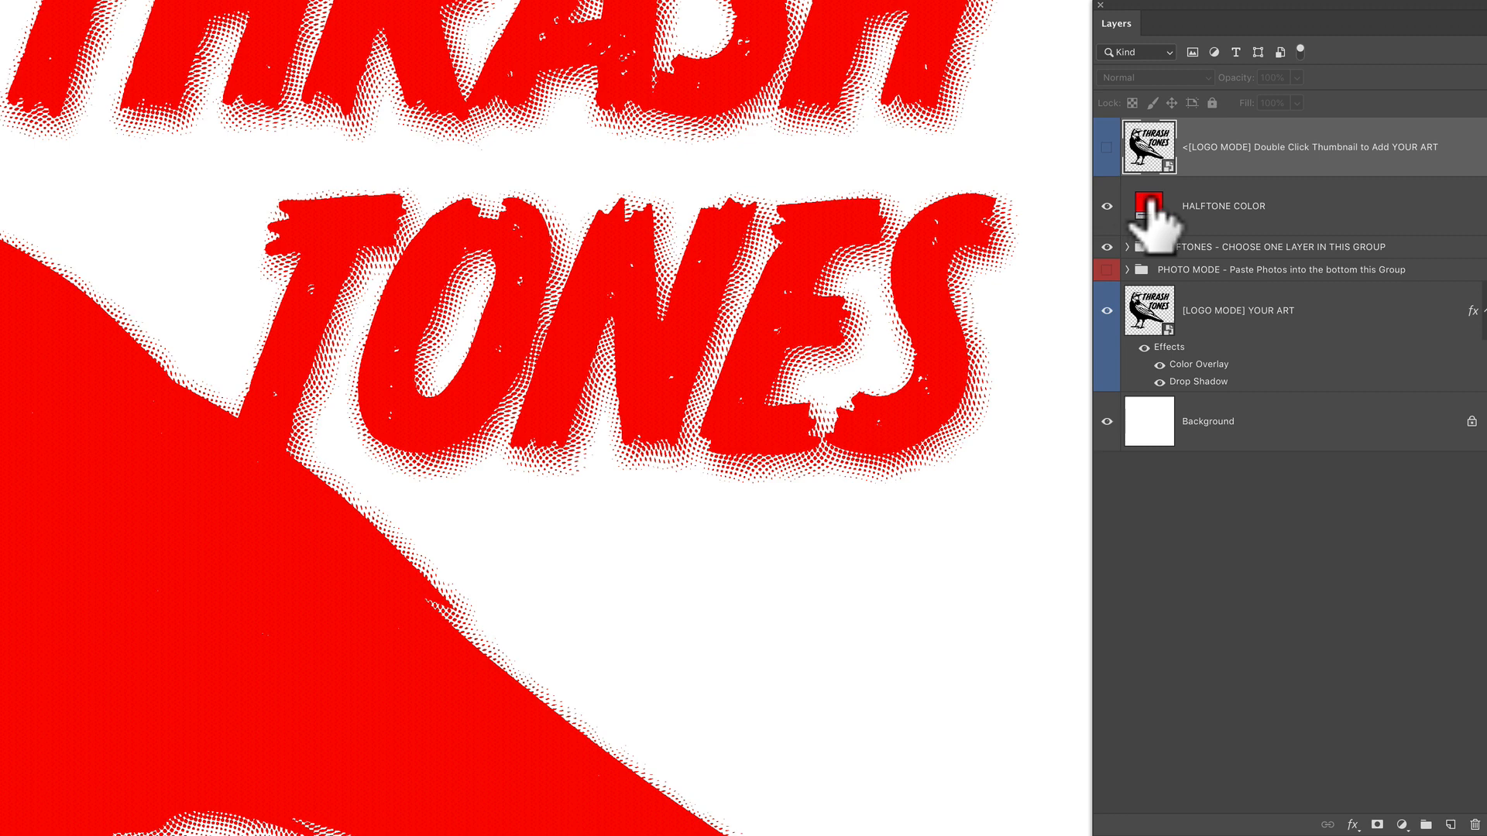
# Change the HALFTONE COLOR fill layer from red to pure black
pyautogui.click(1153, 205)
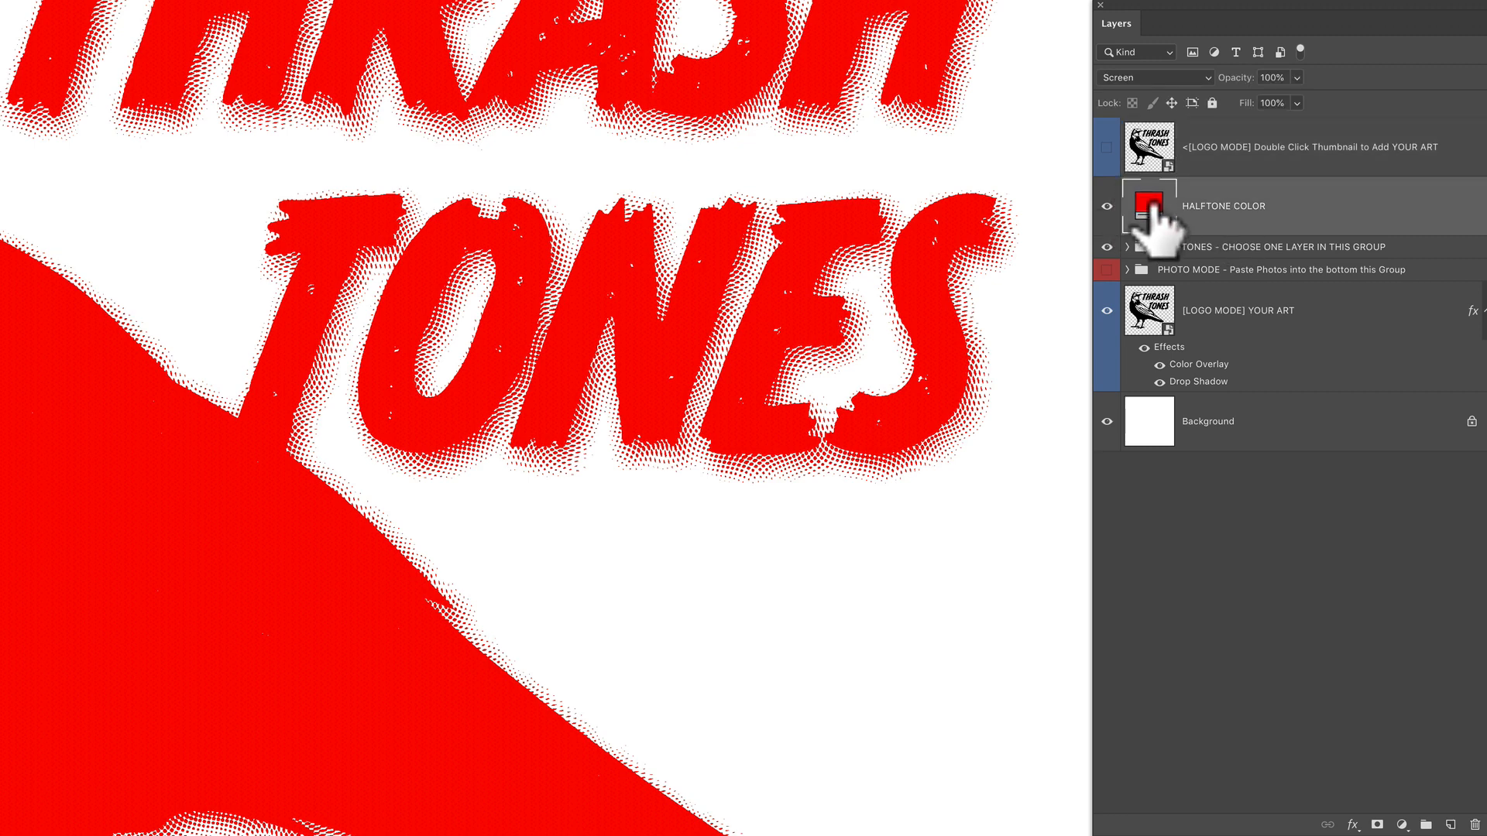
pyautogui.doubleClick(1152, 203)
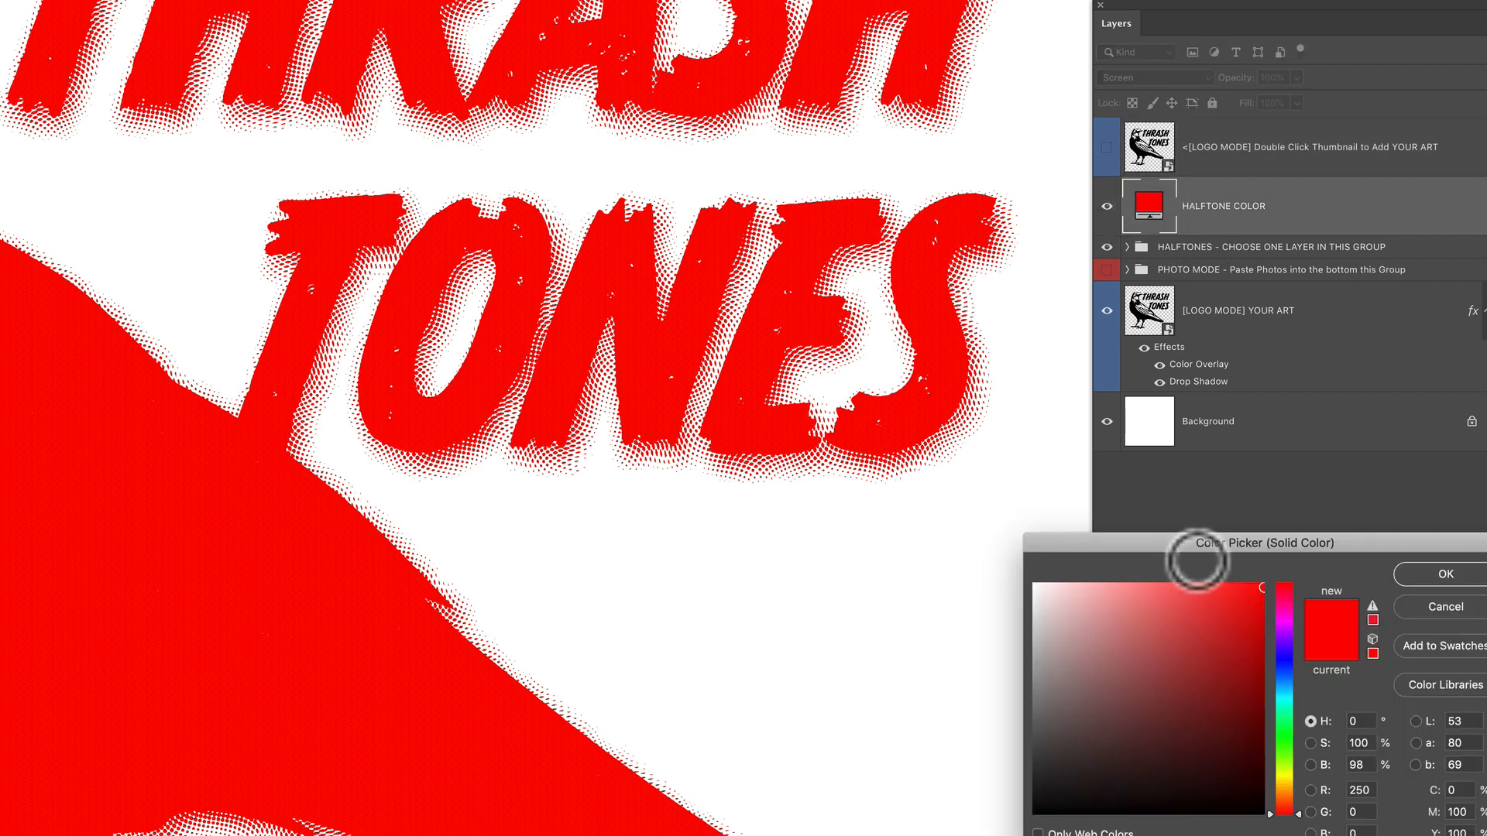
pyautogui.moveTo(1078, 780); pyautogui.dragTo(1035, 813)
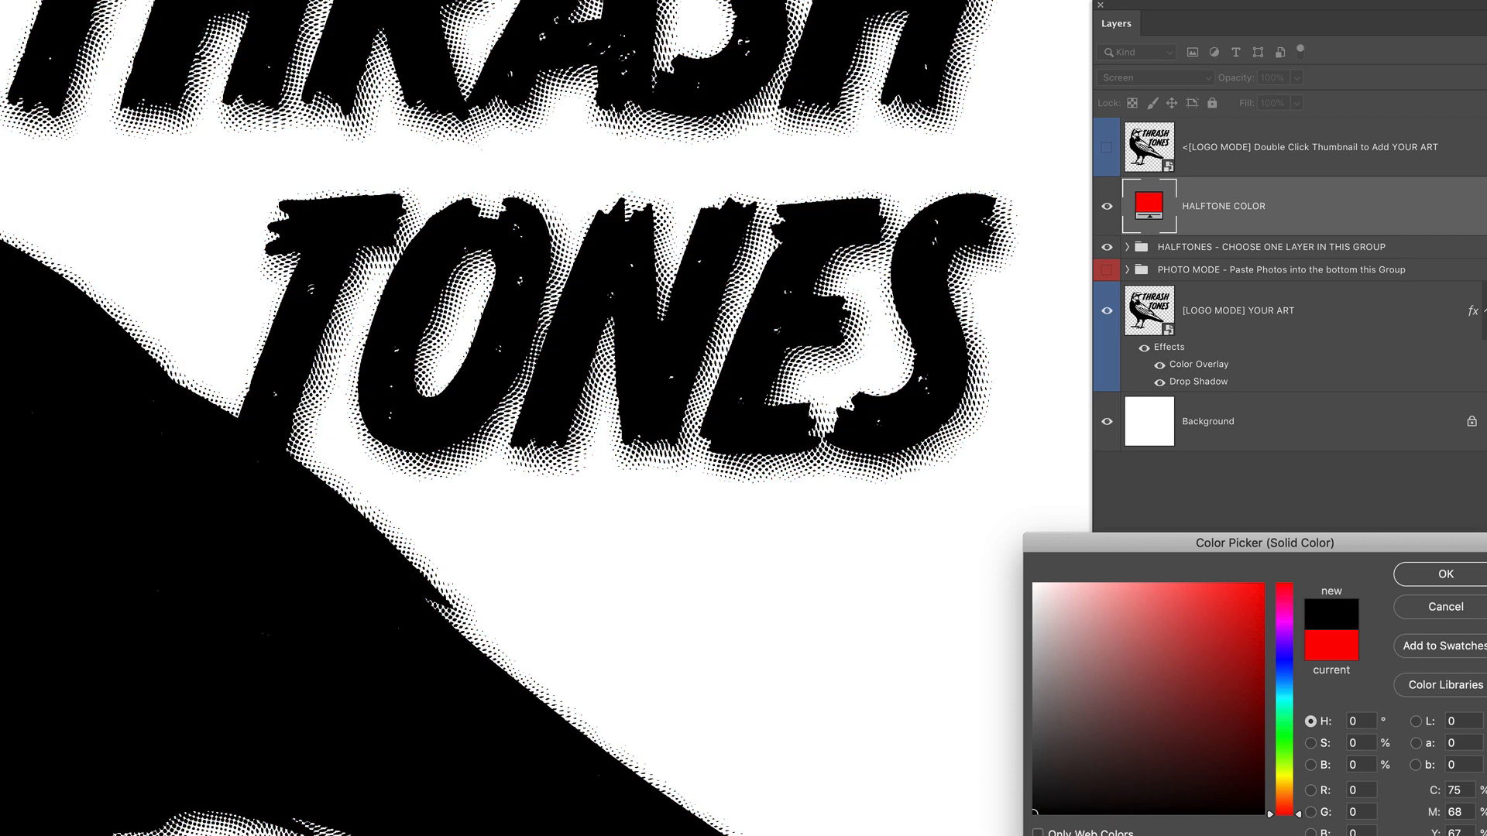
pyautogui.click(1446, 574)
# Select the entire canvas and copy the merged black halftone artwork
pyautogui.press('super+0')
pyautogui.press('super+a')
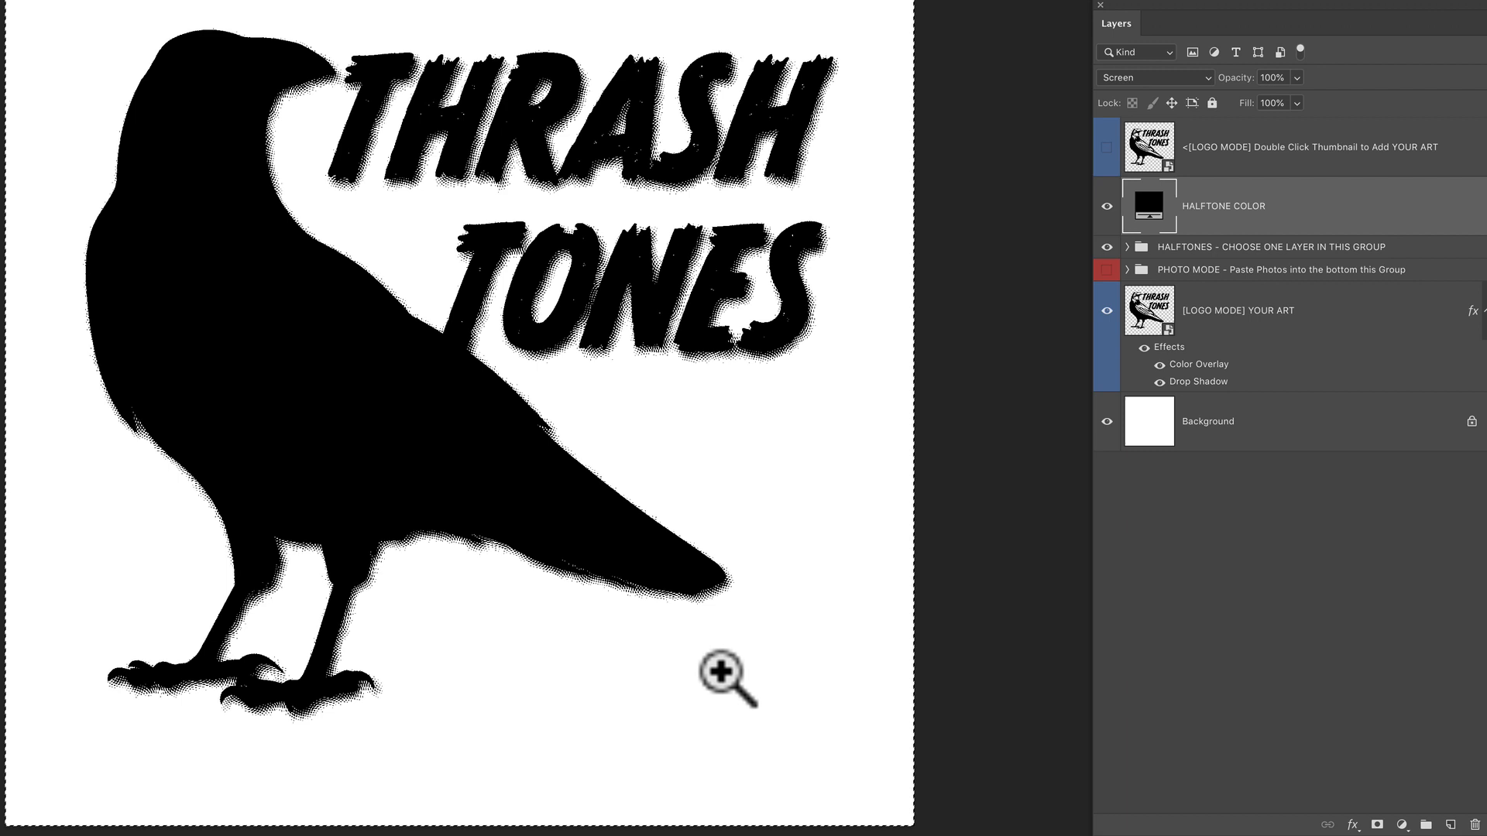
pyautogui.press('v')
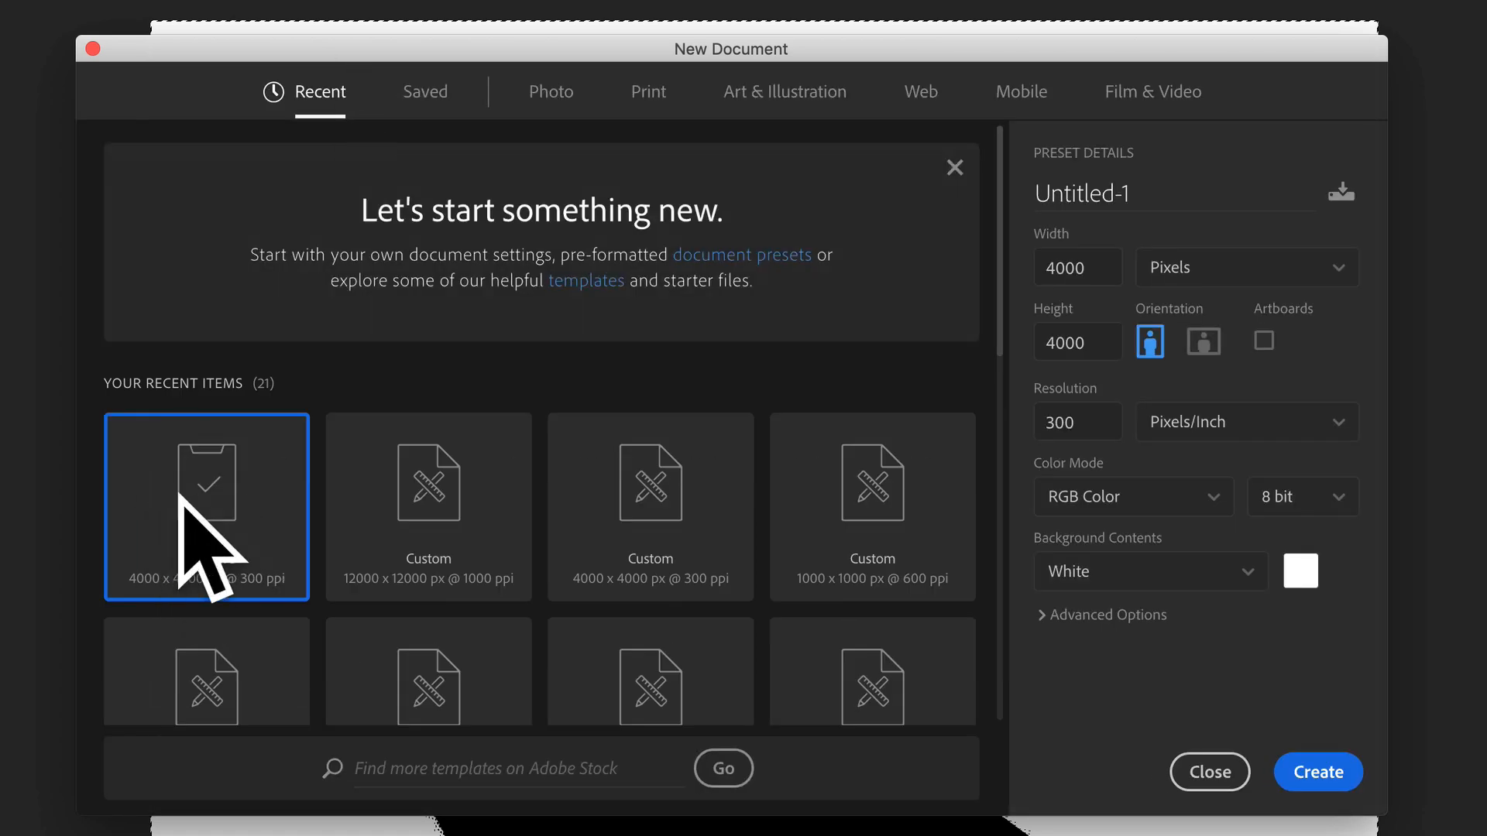
# Create a 12000 x 12000 px document at 1000 ppi and paste the copied artwork onto a new layer
pyautogui.click(437, 496)
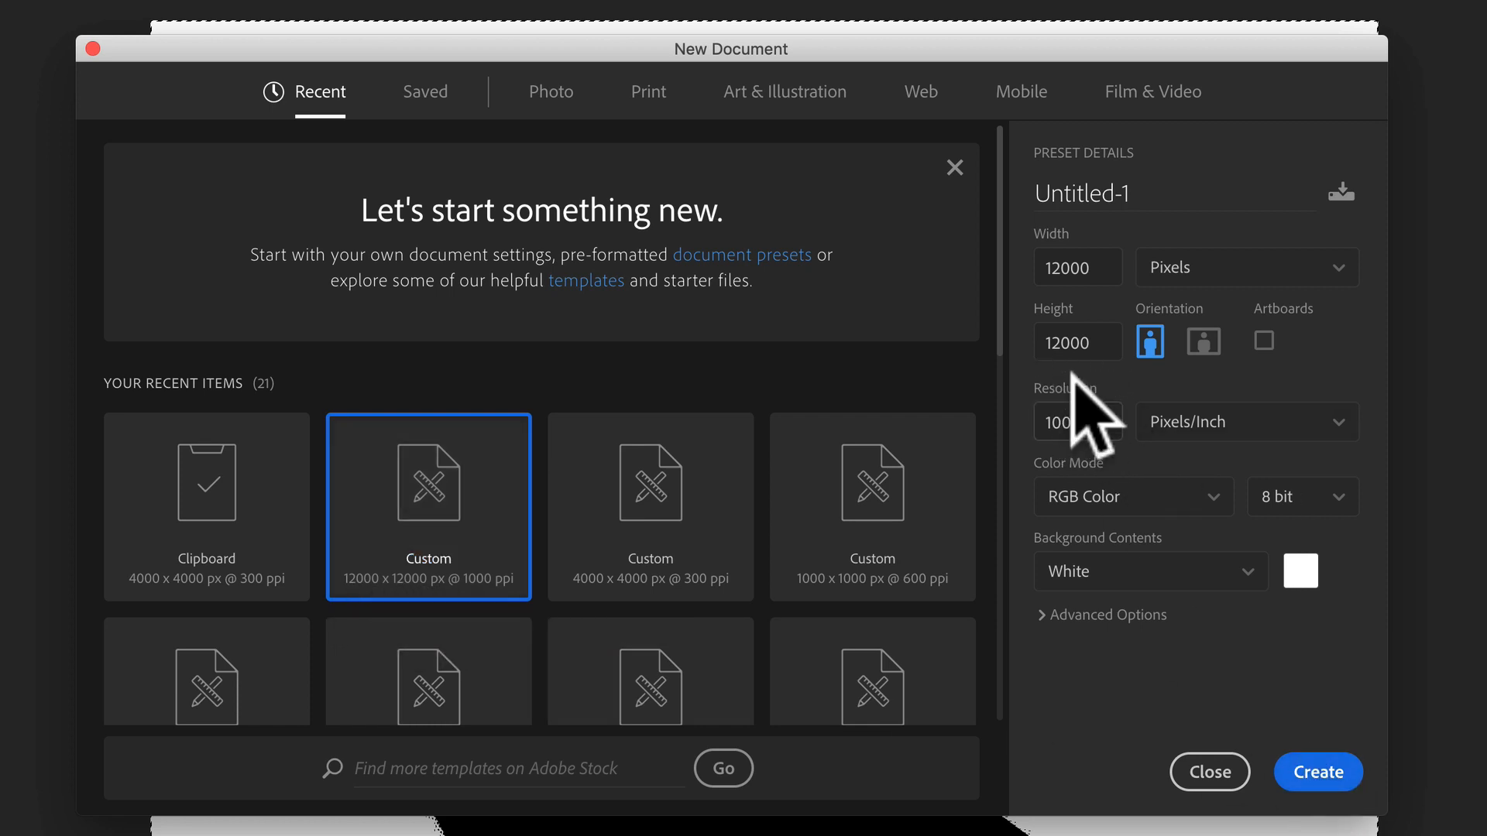
pyautogui.click(1319, 773)
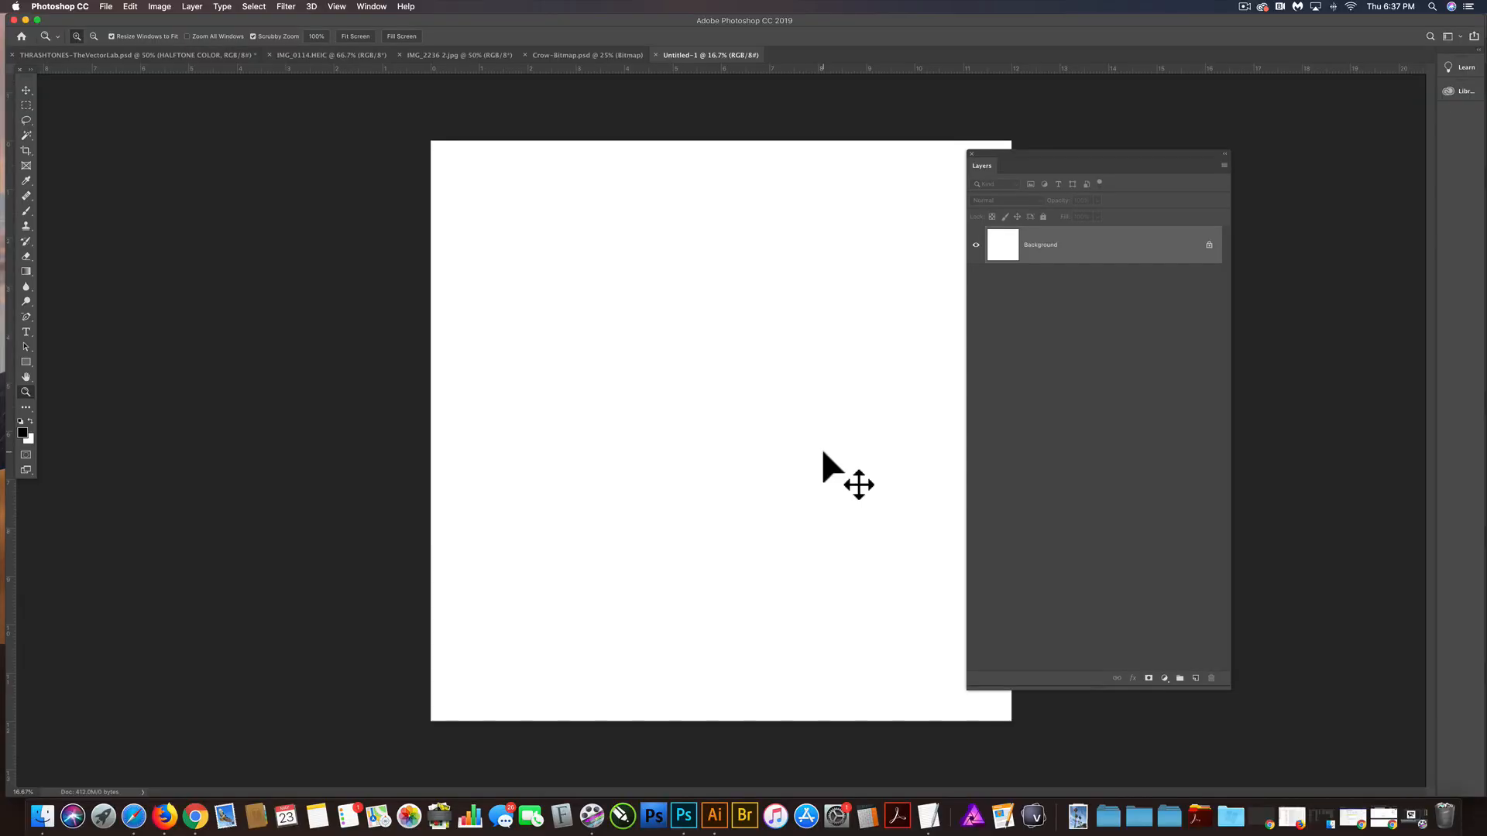
pyautogui.press('super+alt+shift+n')
pyautogui.press('super+v')
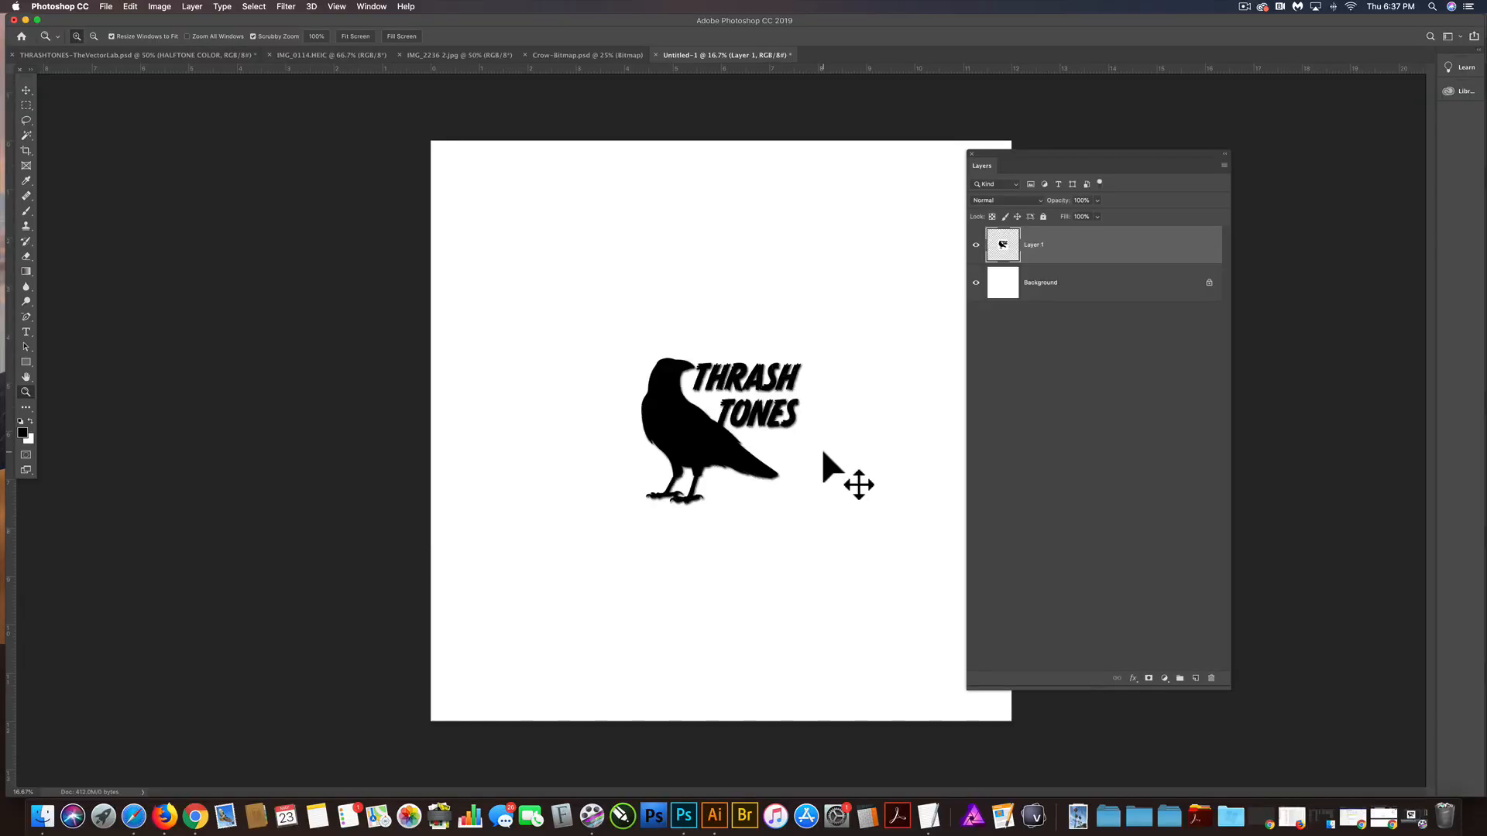
# Scale the pasted artwork proportionally from its center by about 300% so it fills the canvas
pyautogui.press('super+t')
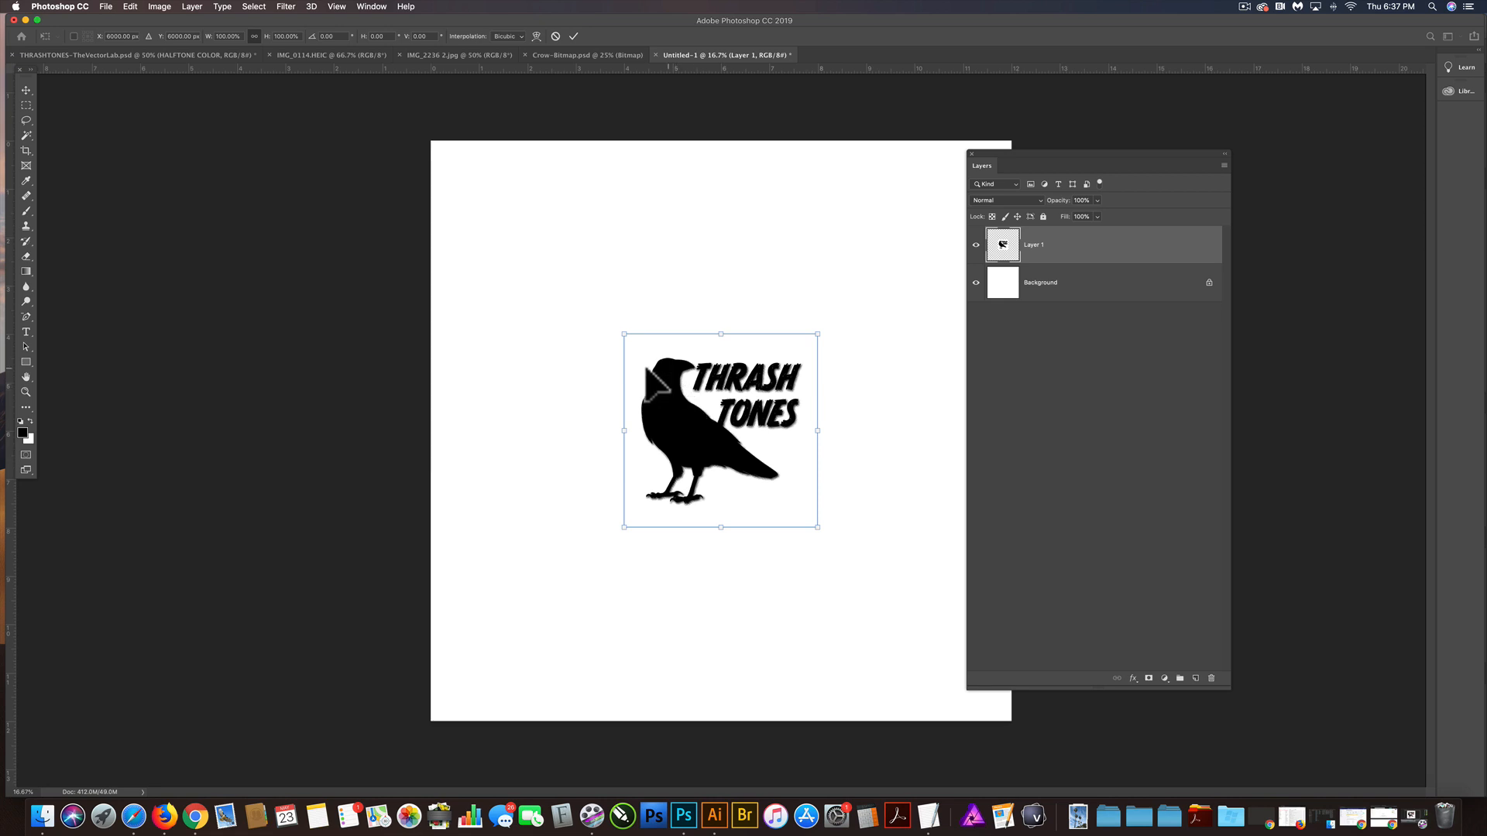
pyautogui.click(130, 7)
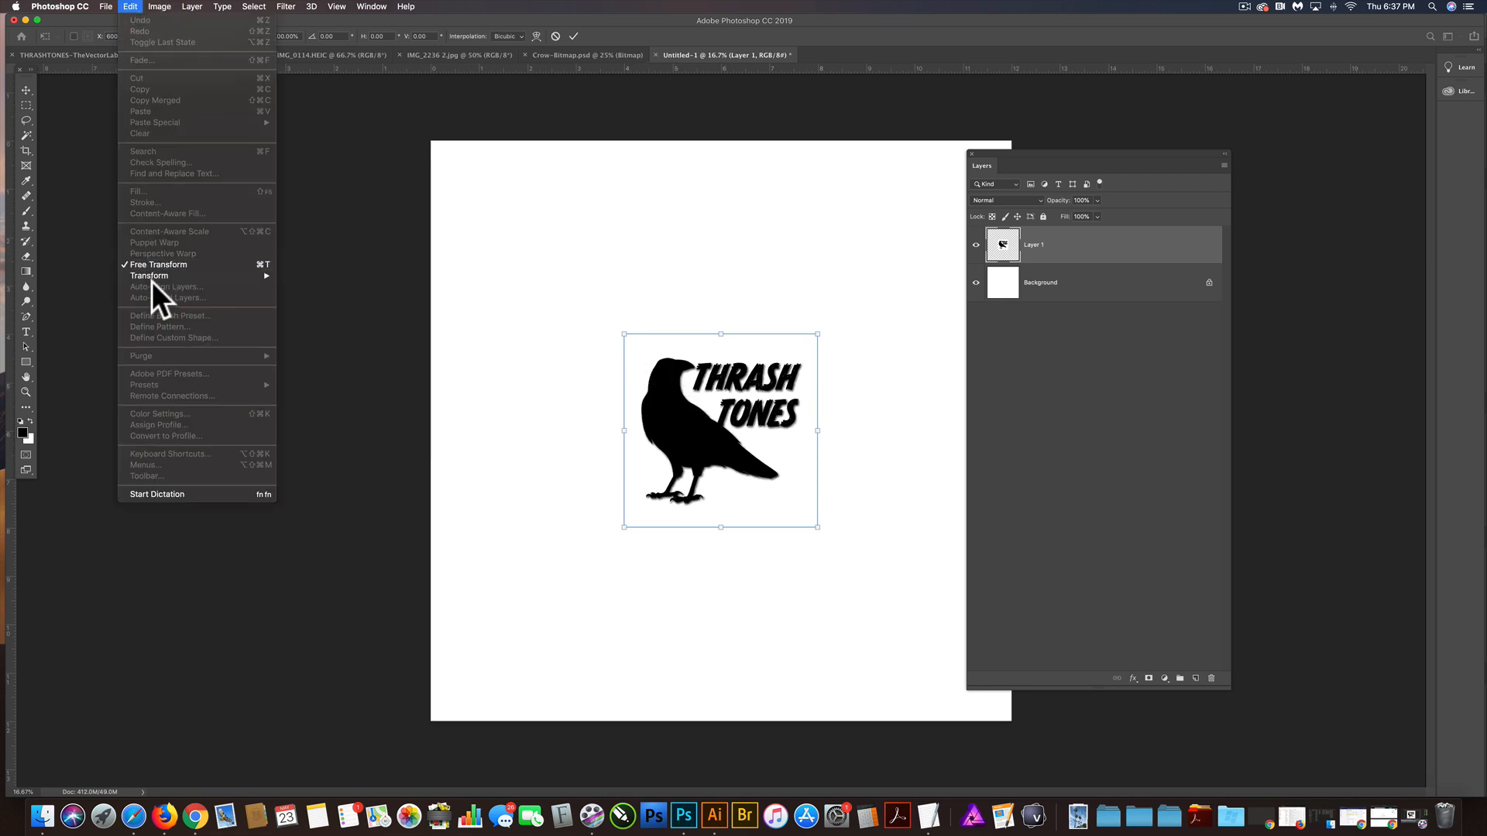
pyautogui.click(140, 7)
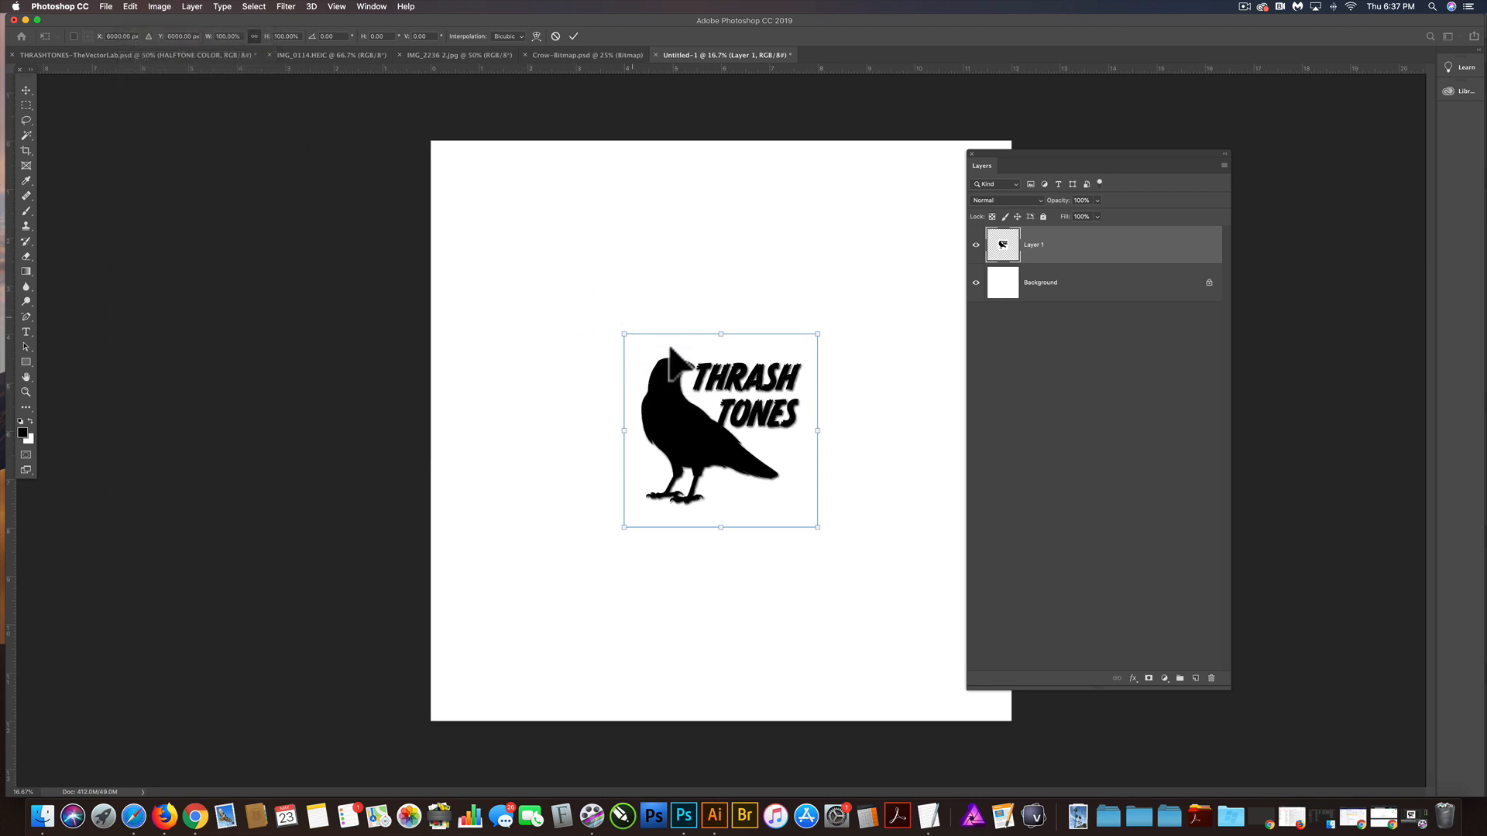
pyautogui.moveTo(623, 334); pyautogui.dragTo(424, 145)
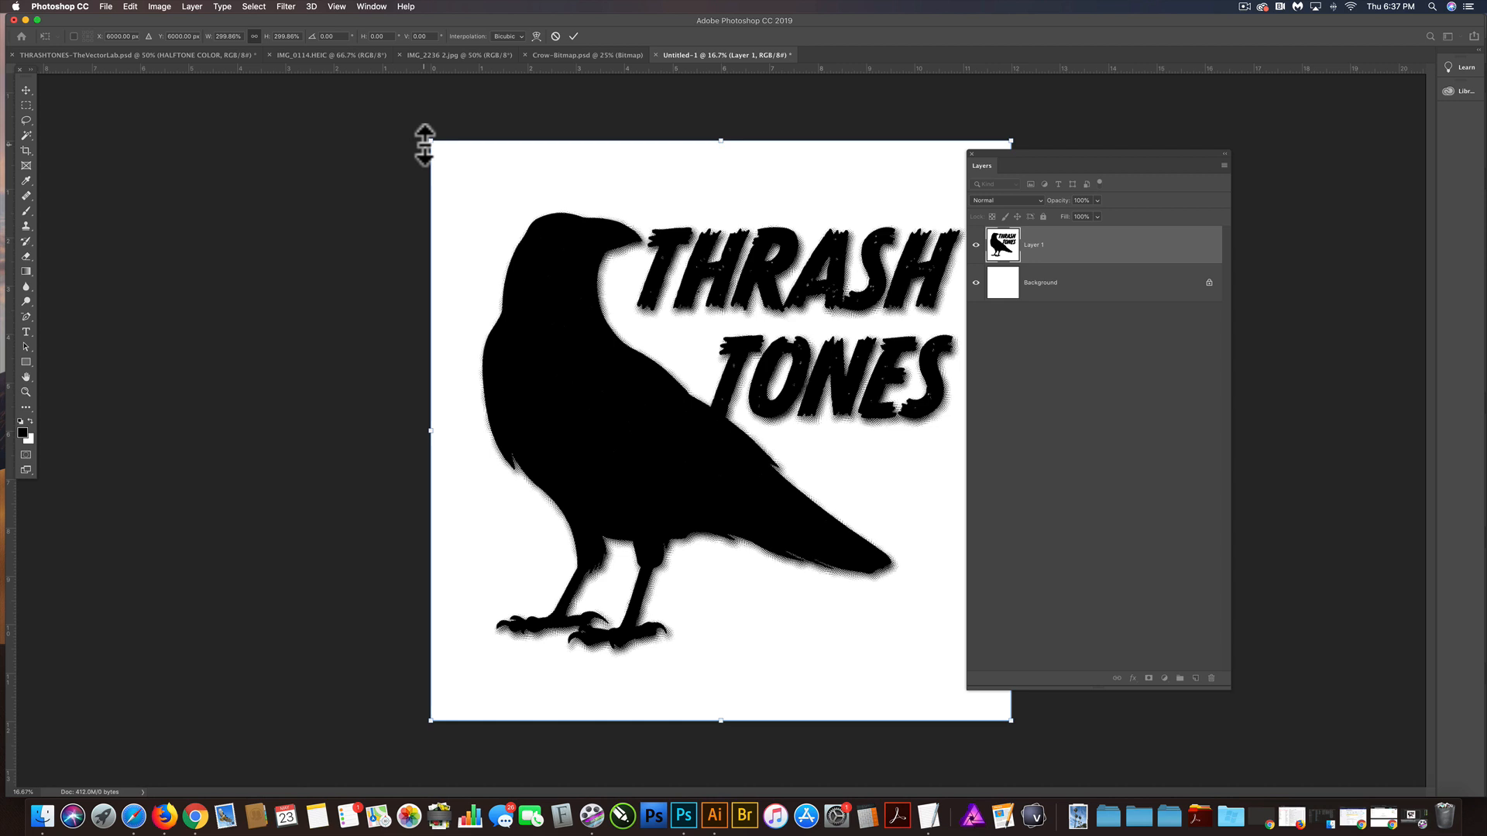
# Examine the halftone dot edges around the O of TONES up close at 300% magnification
pyautogui.press('z')
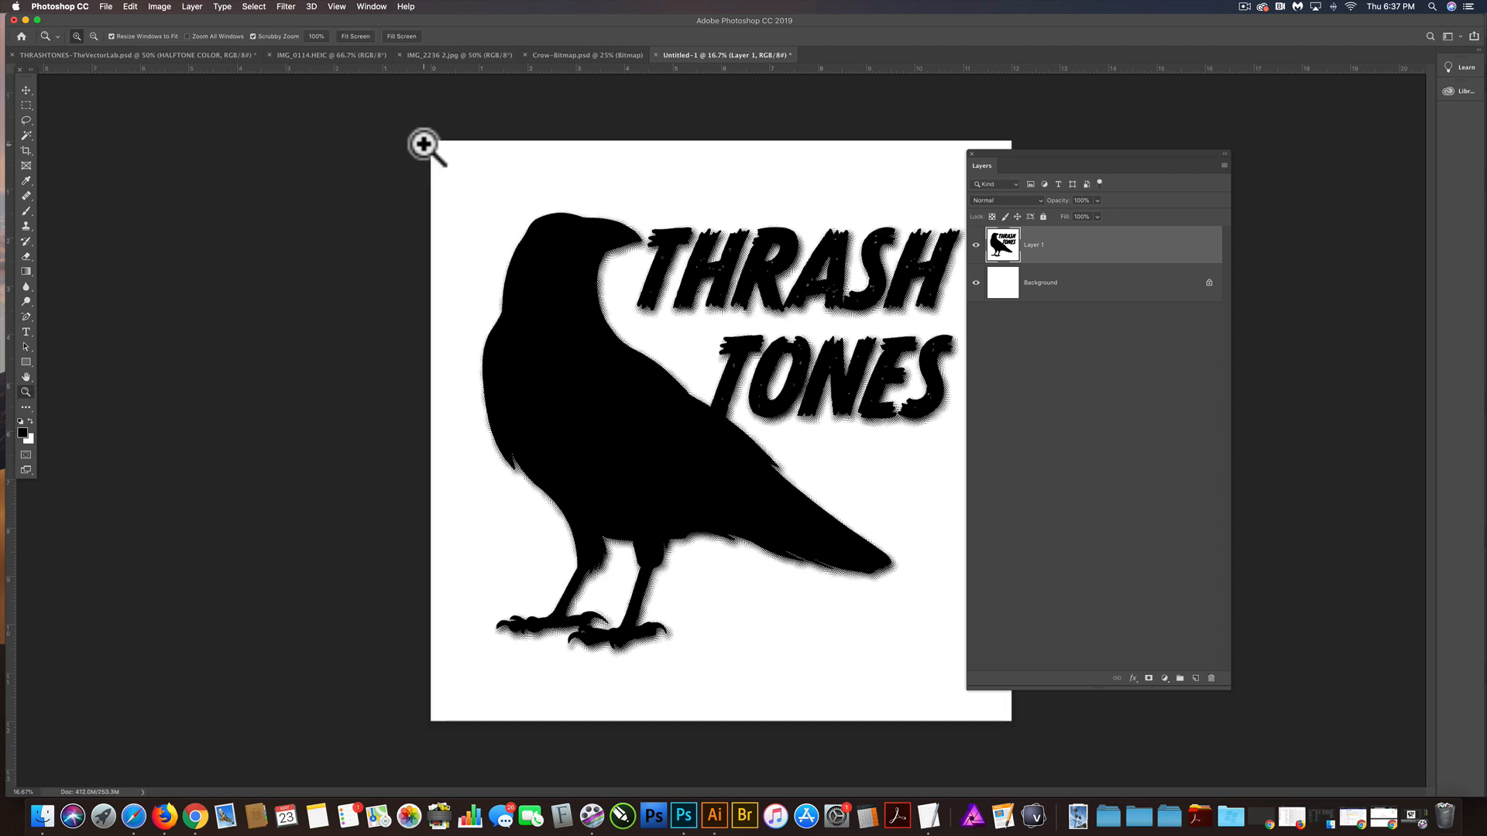
pyautogui.click(787, 422)
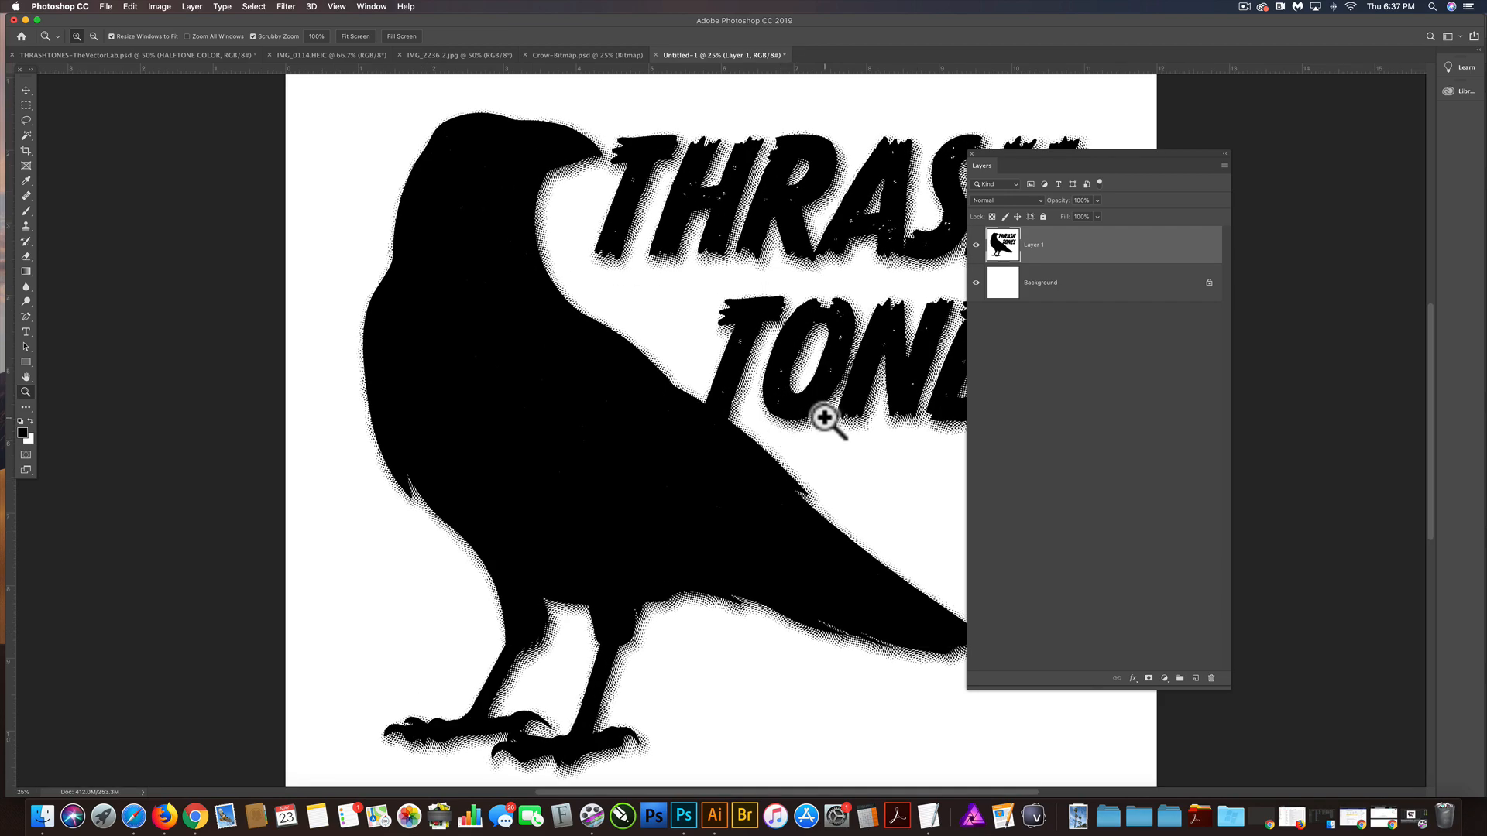
pyautogui.click(806, 422)
pyautogui.click(813, 421)
pyautogui.click(813, 422)
pyautogui.click(813, 421)
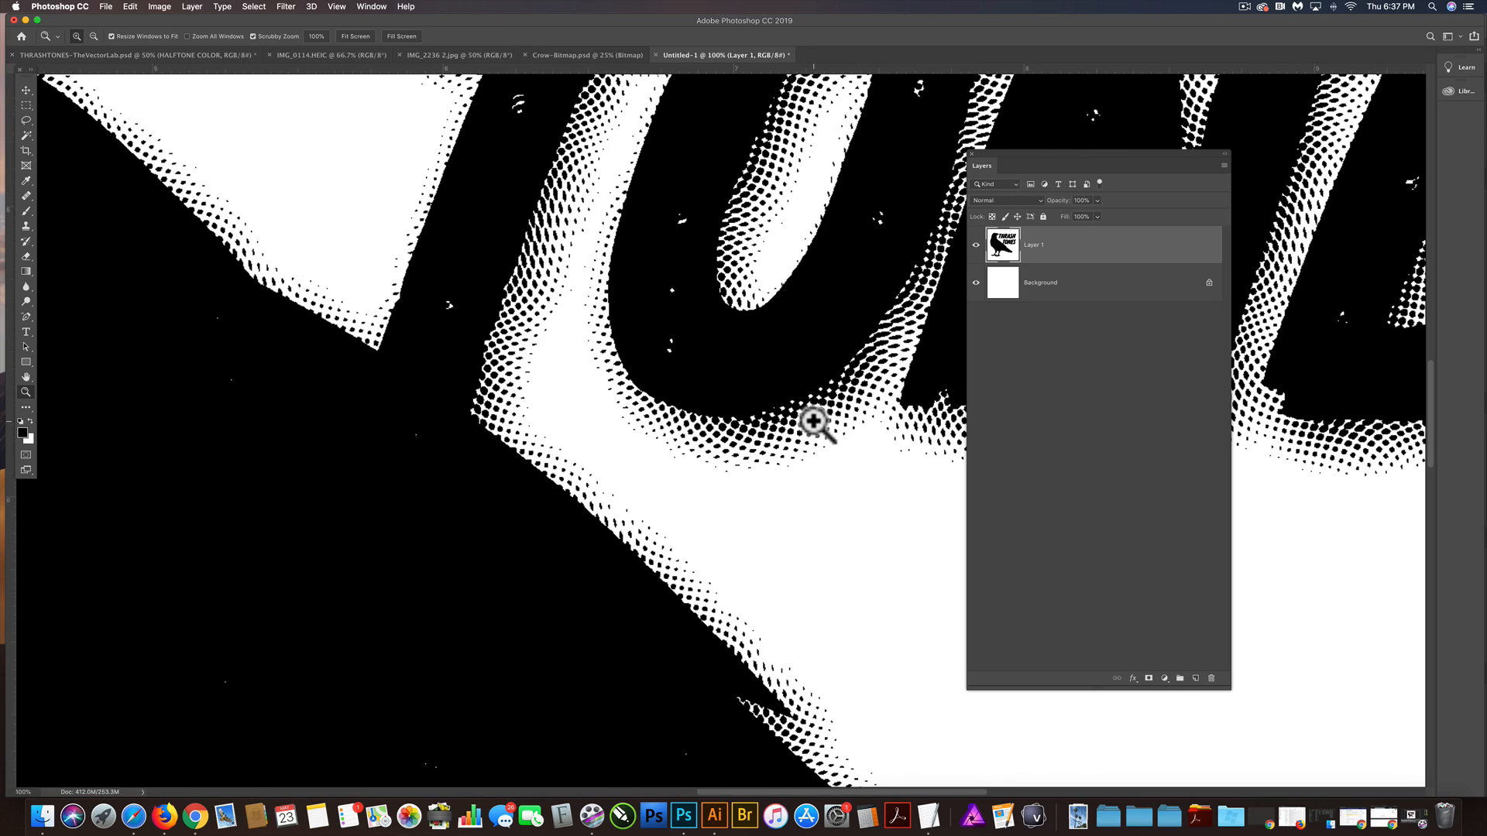
pyautogui.click(795, 435)
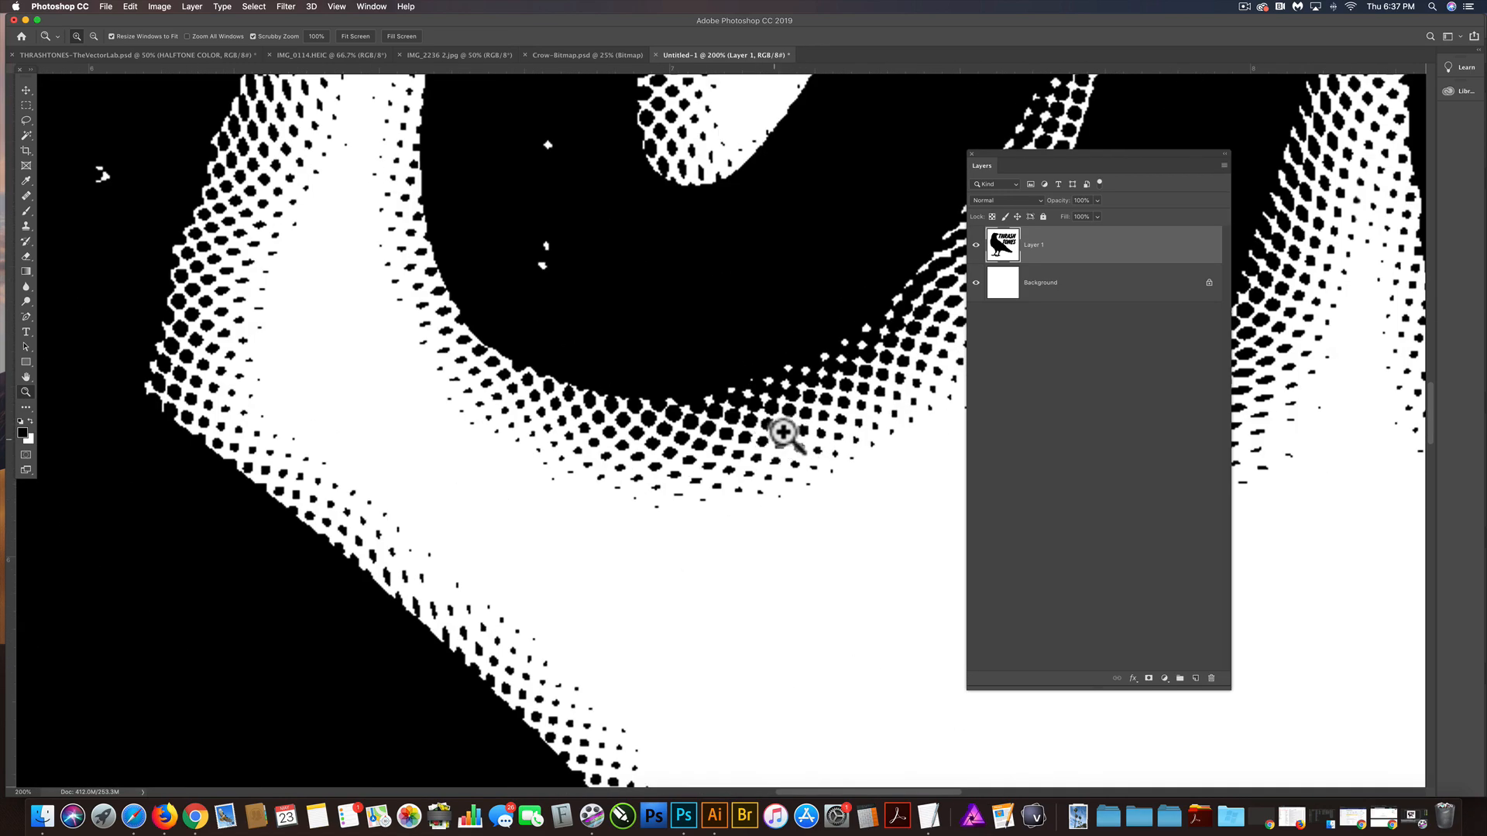
pyautogui.click(783, 430)
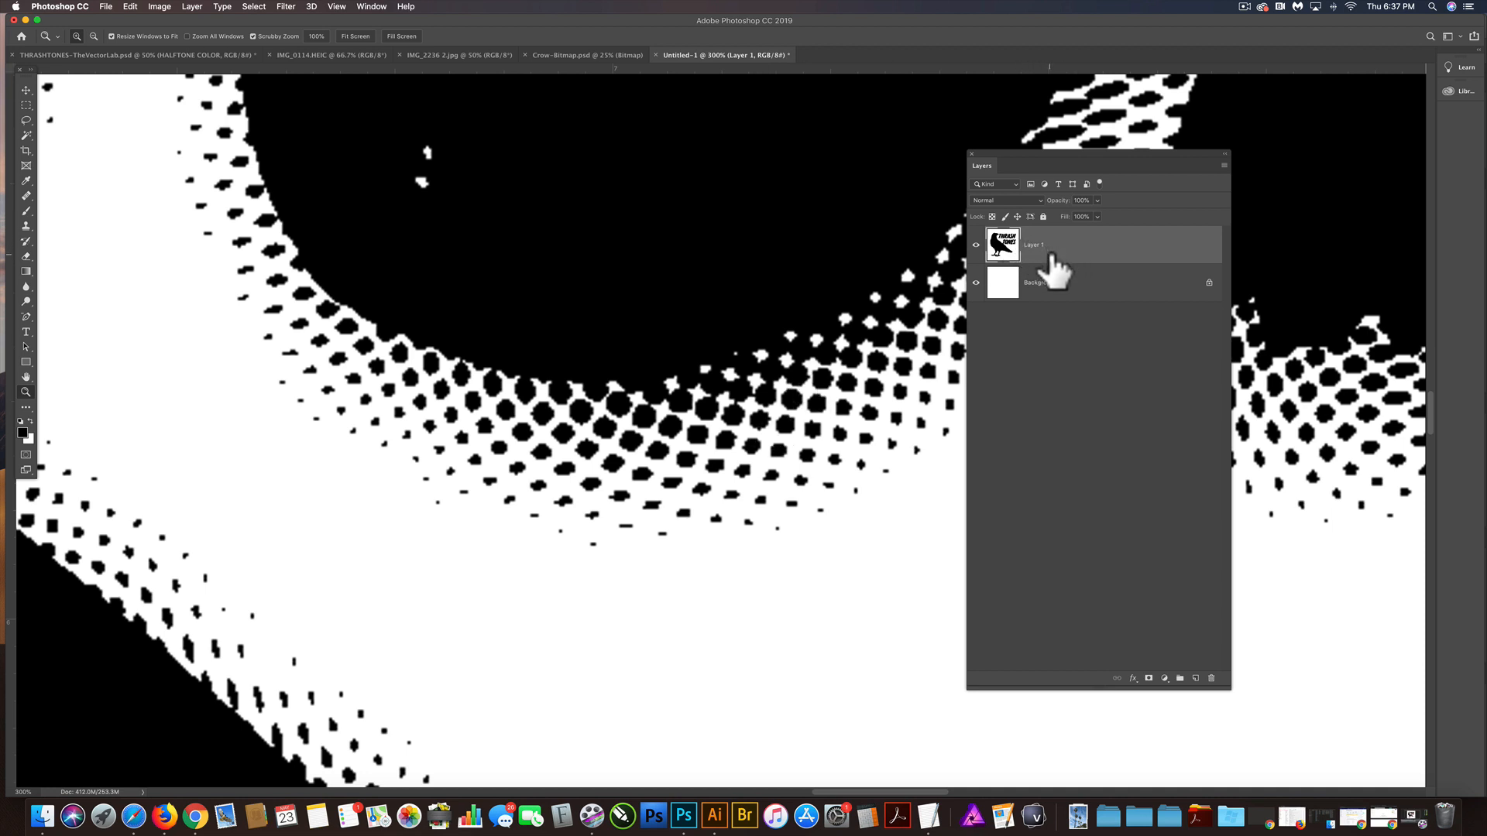
# Merge the artwork layer down into the background and apply a Gaussian Blur with a 3.0 pixel radius
pyautogui.press('super+e')
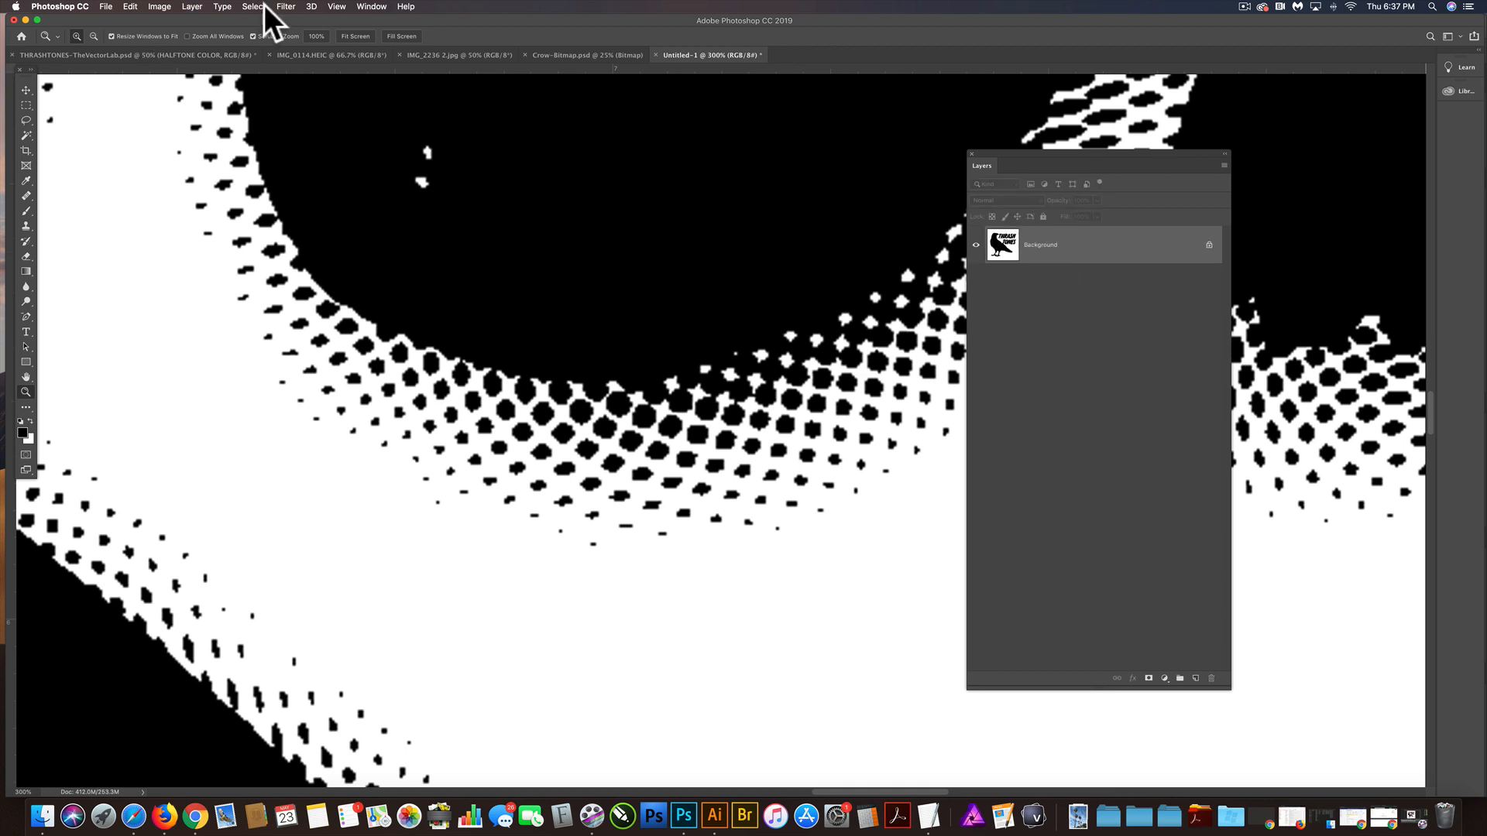
pyautogui.click(285, 6)
pyautogui.moveTo(283, 145)
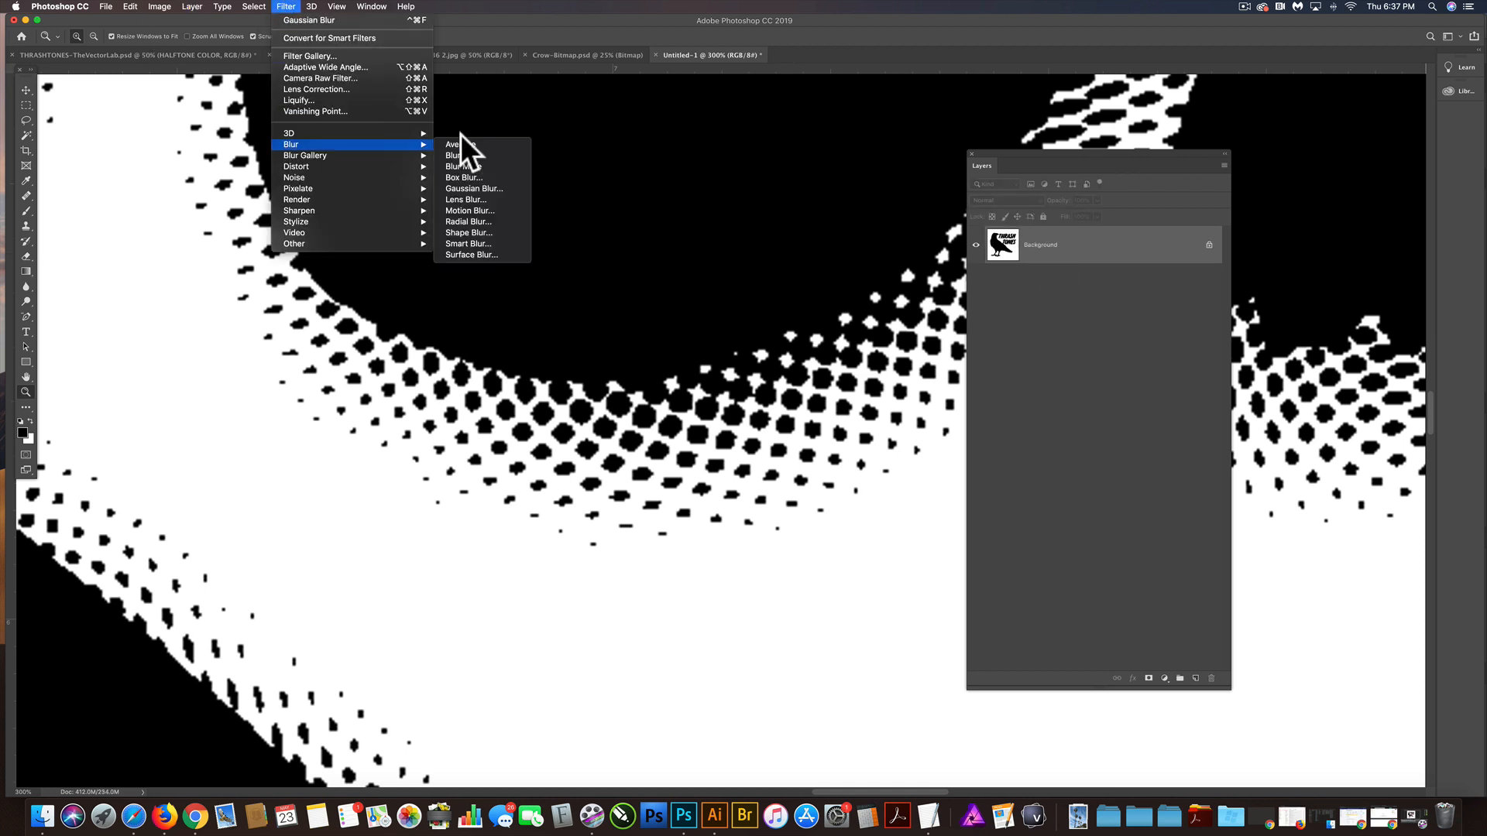
pyautogui.click(468, 187)
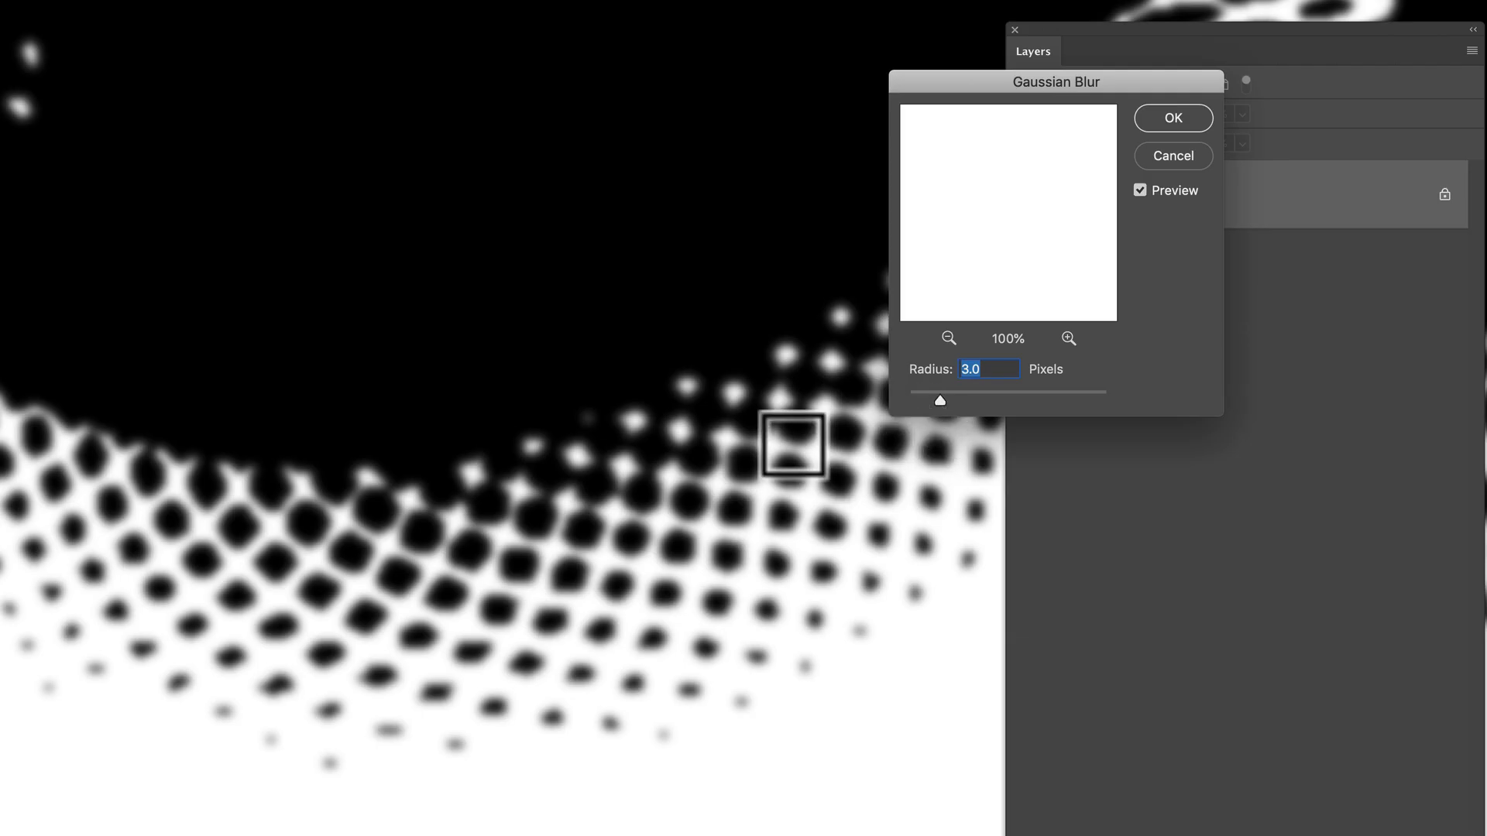
pyautogui.scroll(-3, 805, 470)
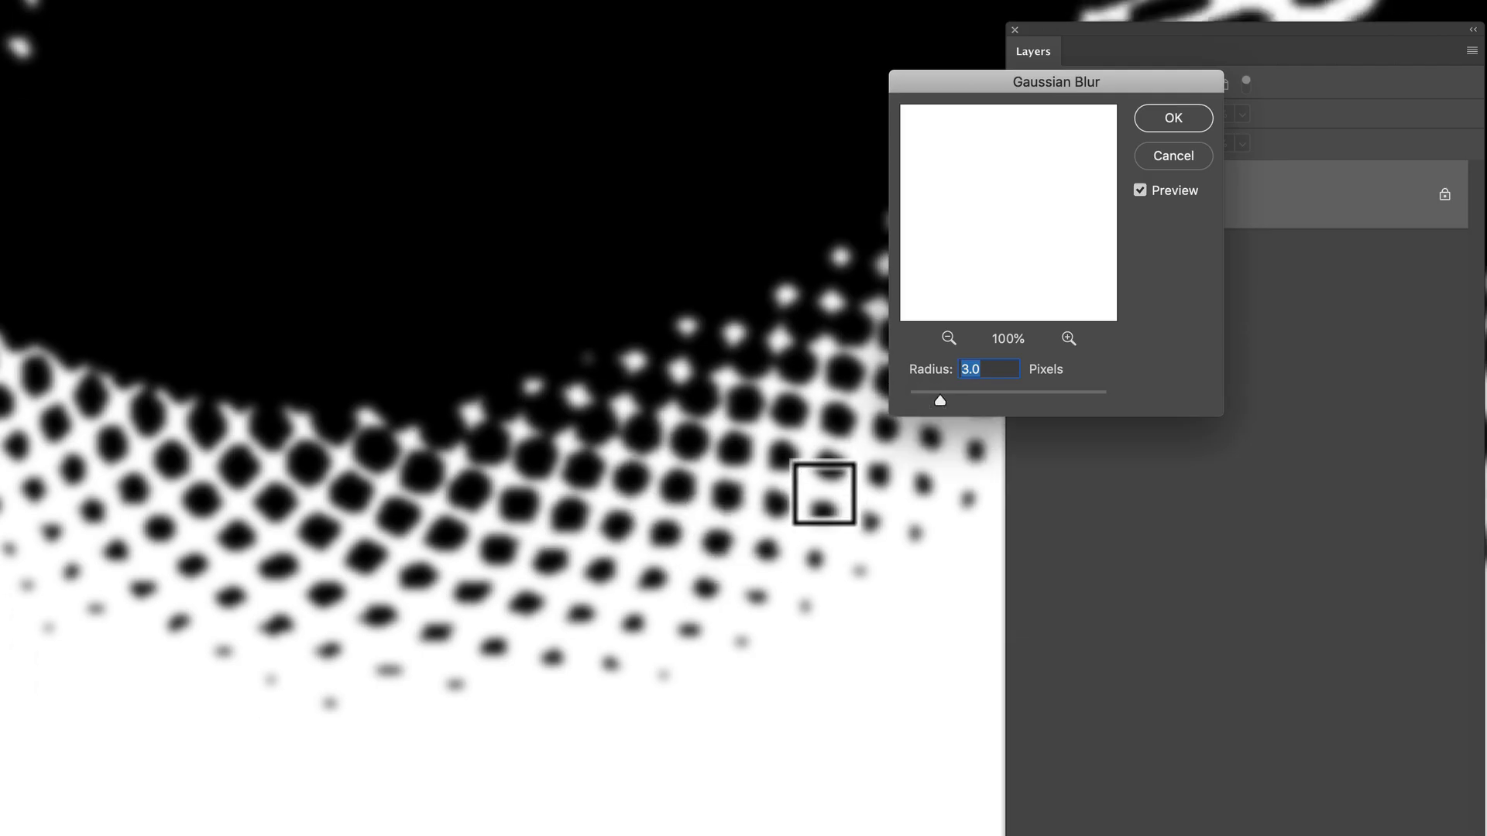
pyautogui.scroll(-1, 824, 493)
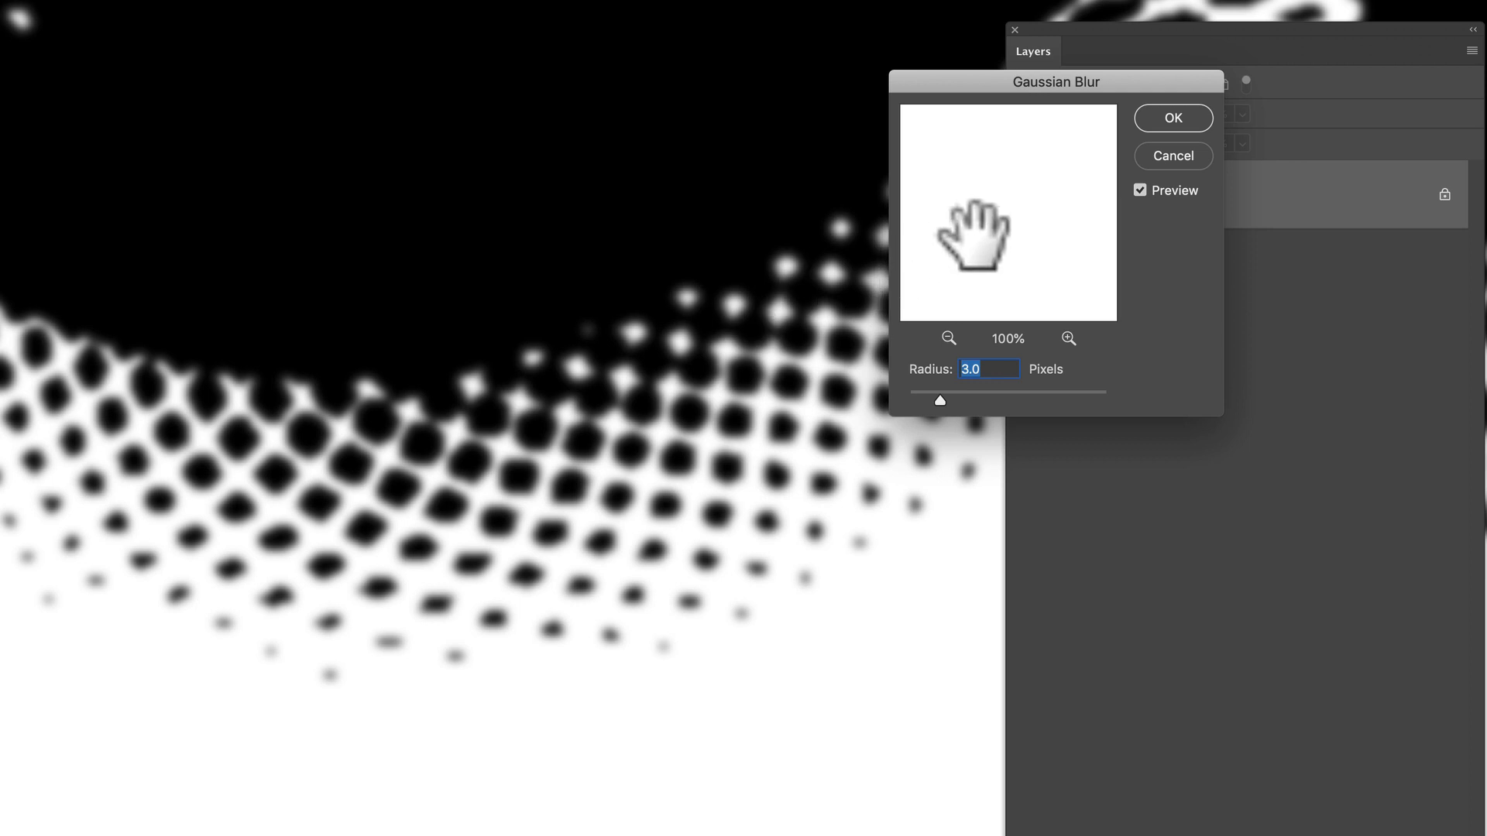
pyautogui.click(1183, 123)
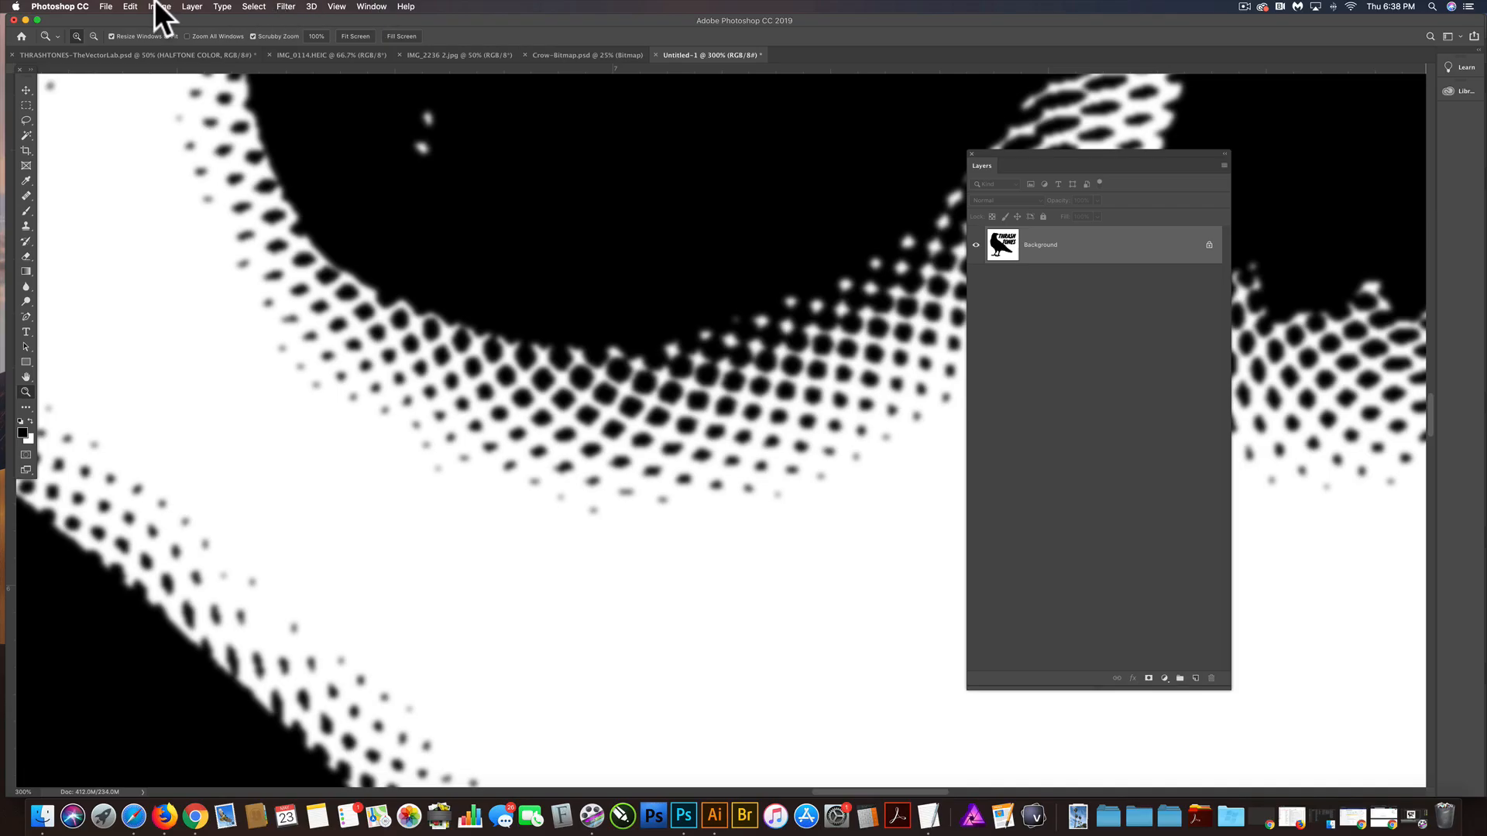
# Apply a Threshold adjustment at level 128 to sharpen the blurred halftone dots
pyautogui.click(157, 6)
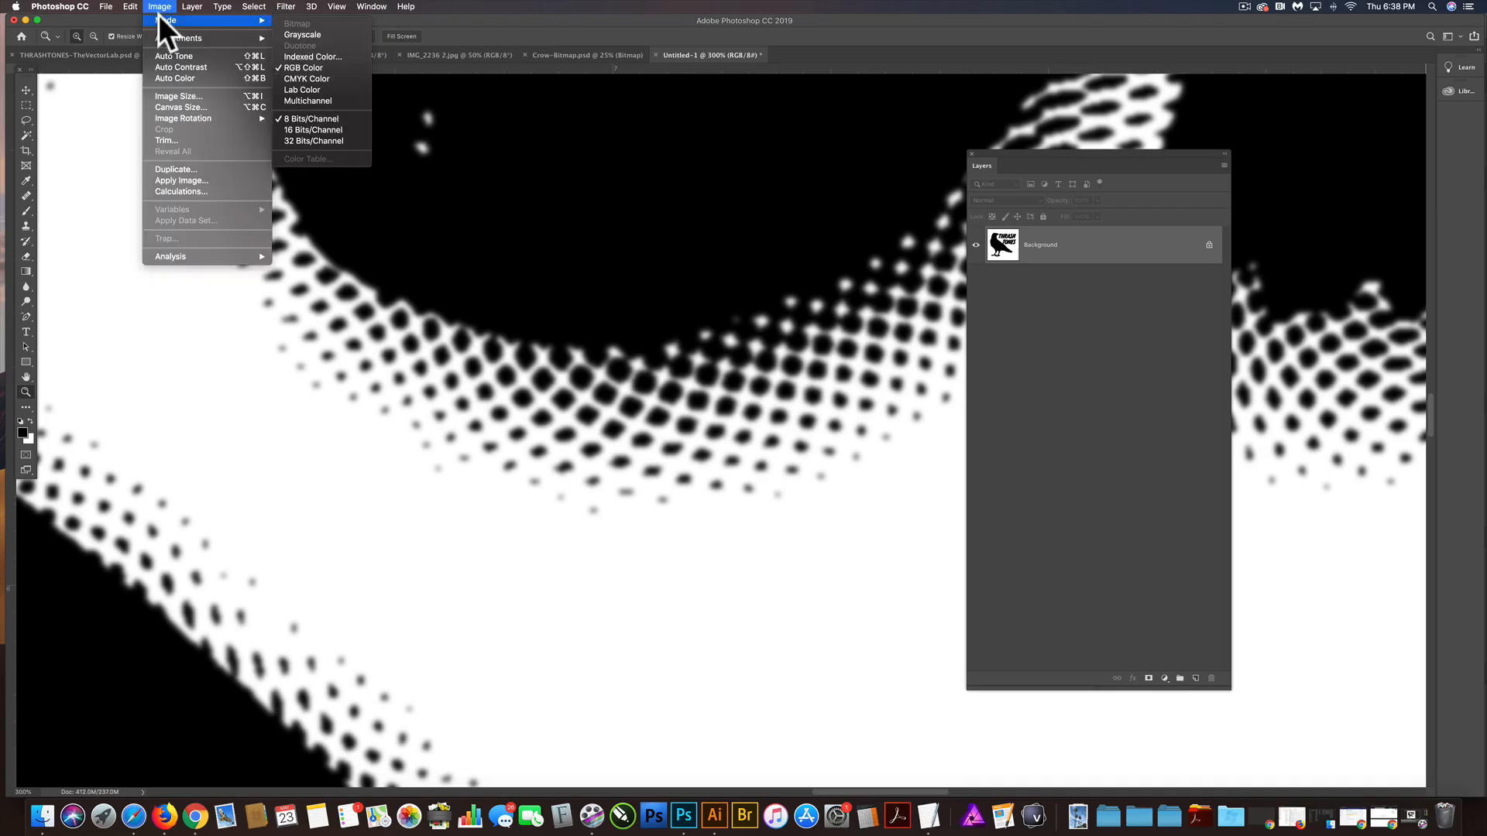
pyautogui.moveTo(160, 21)
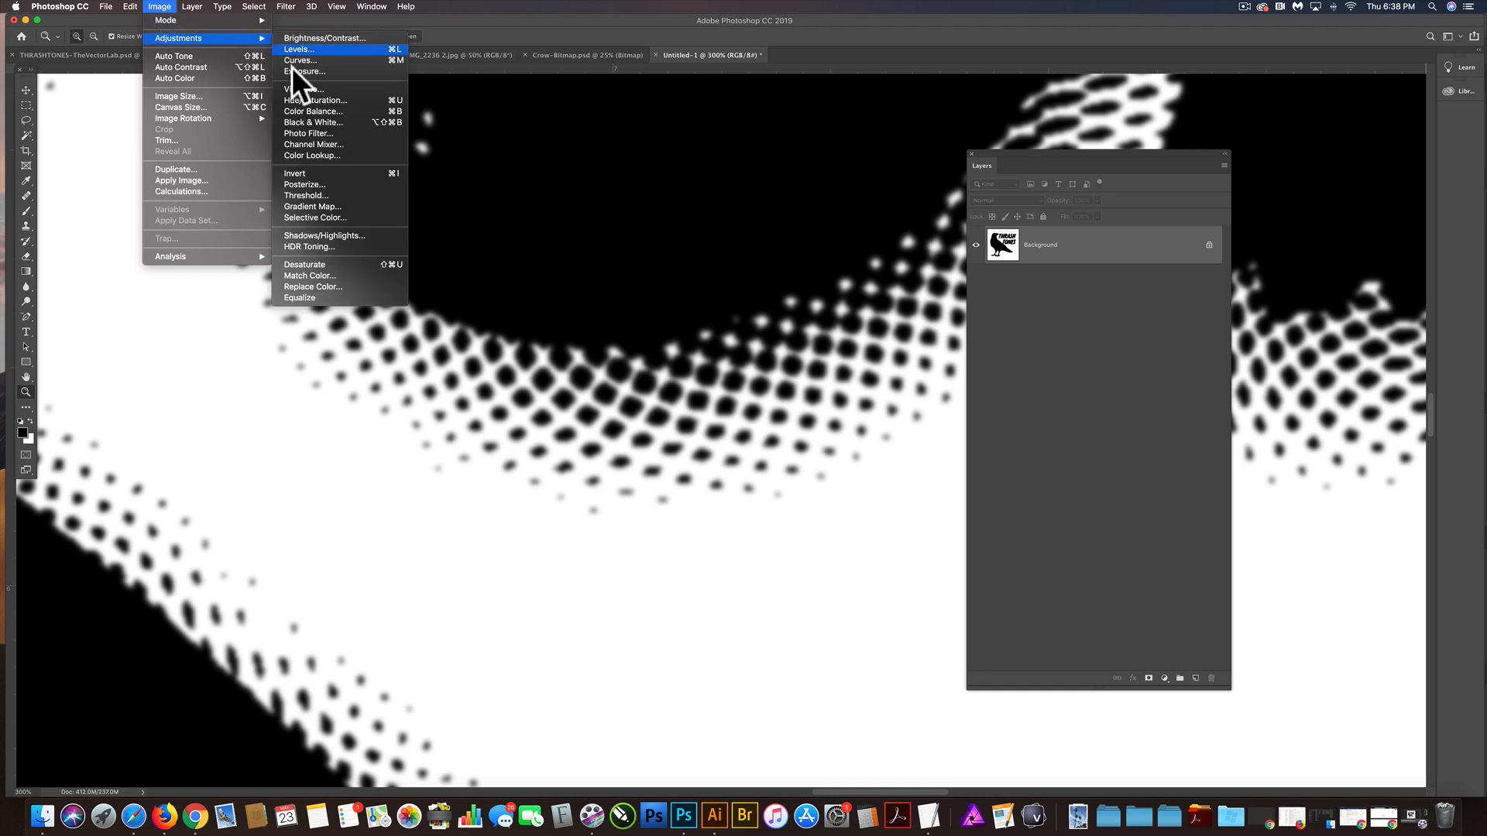
pyautogui.click(318, 194)
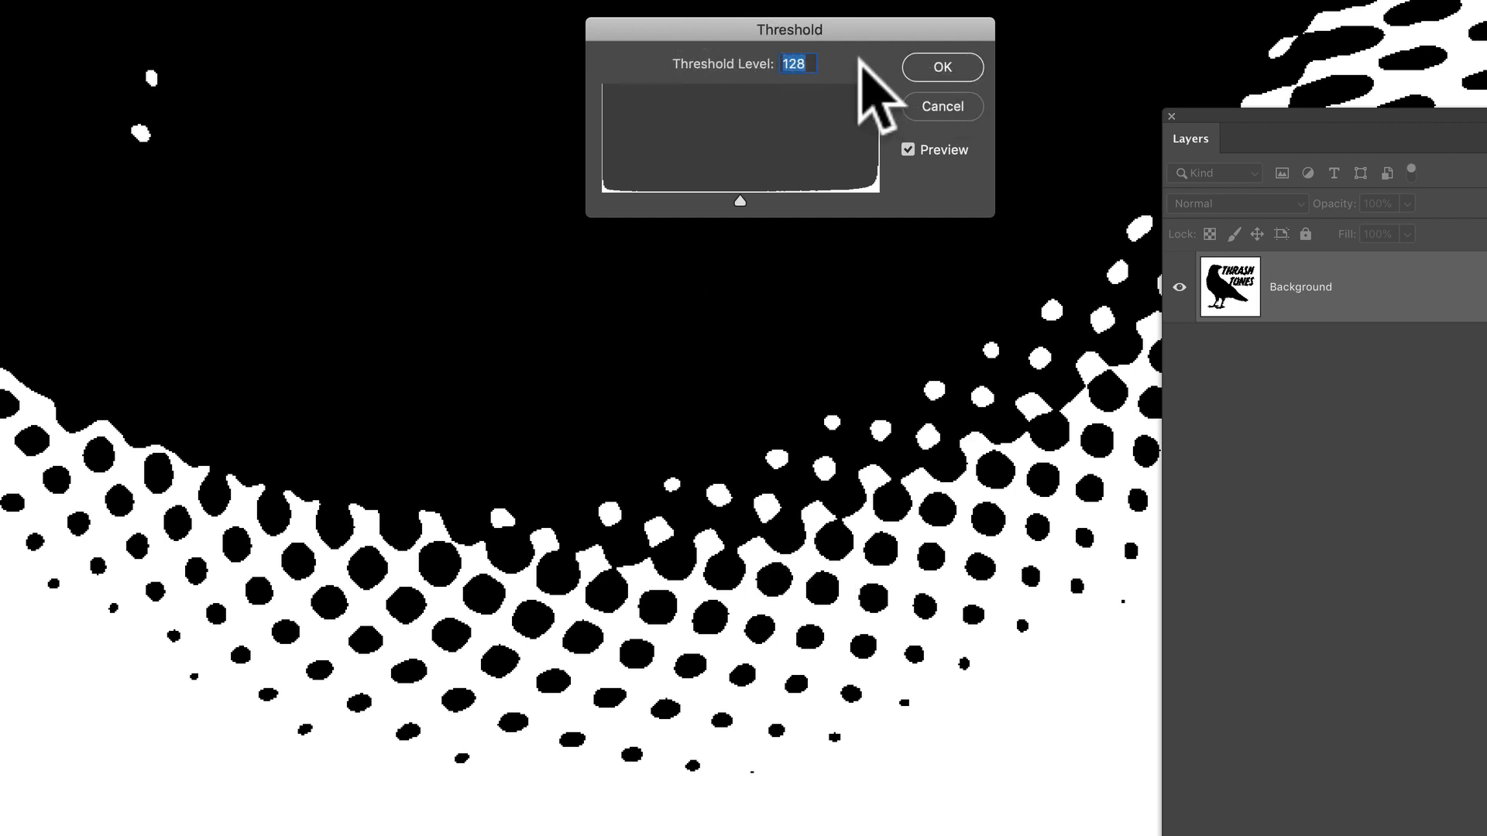
pyautogui.click(967, 64)
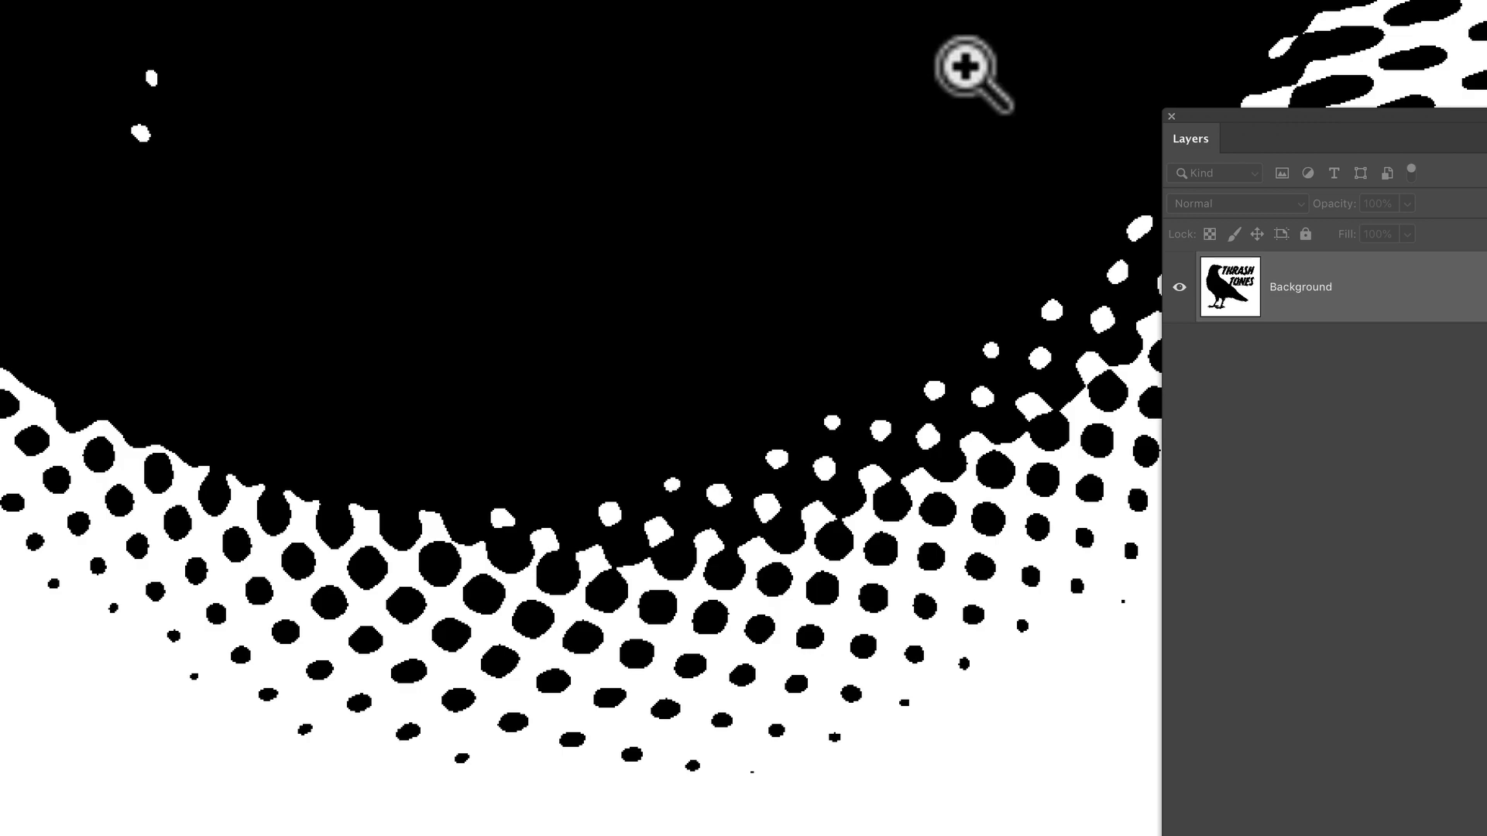
# Convert the crow artwork to Grayscale mode, discarding its color information
pyautogui.keyDown('alt'); pyautogui.click(811, 314); pyautogui.keyUp('alt')
pyautogui.keyDown('alt'); pyautogui.click(811, 315); pyautogui.keyUp('alt')
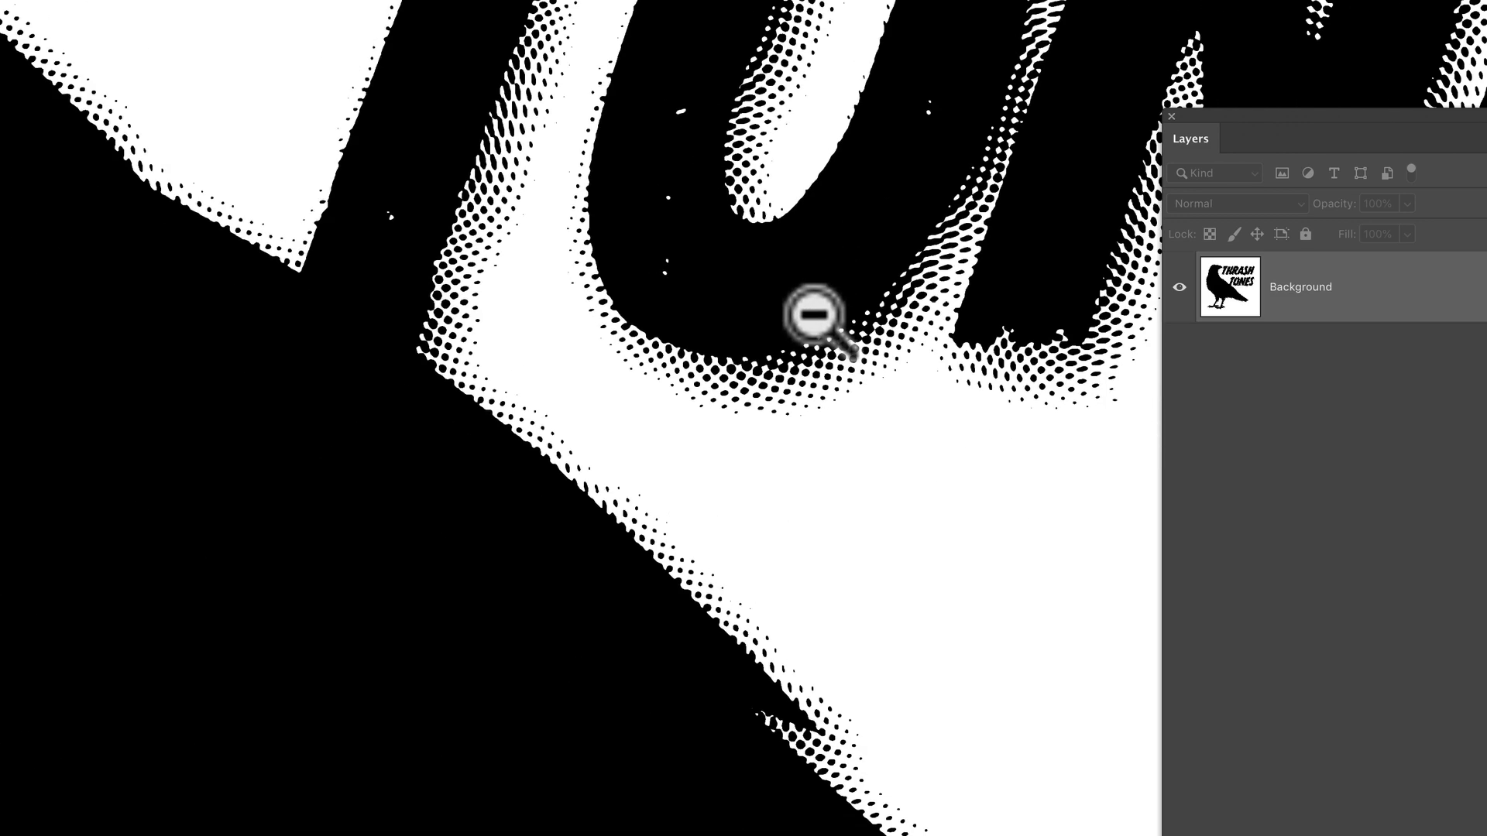
pyautogui.keyDown('alt'); pyautogui.click(811, 315); pyautogui.keyUp('alt')
pyautogui.keyDown('alt'); pyautogui.click(812, 314); pyautogui.keyUp('alt')
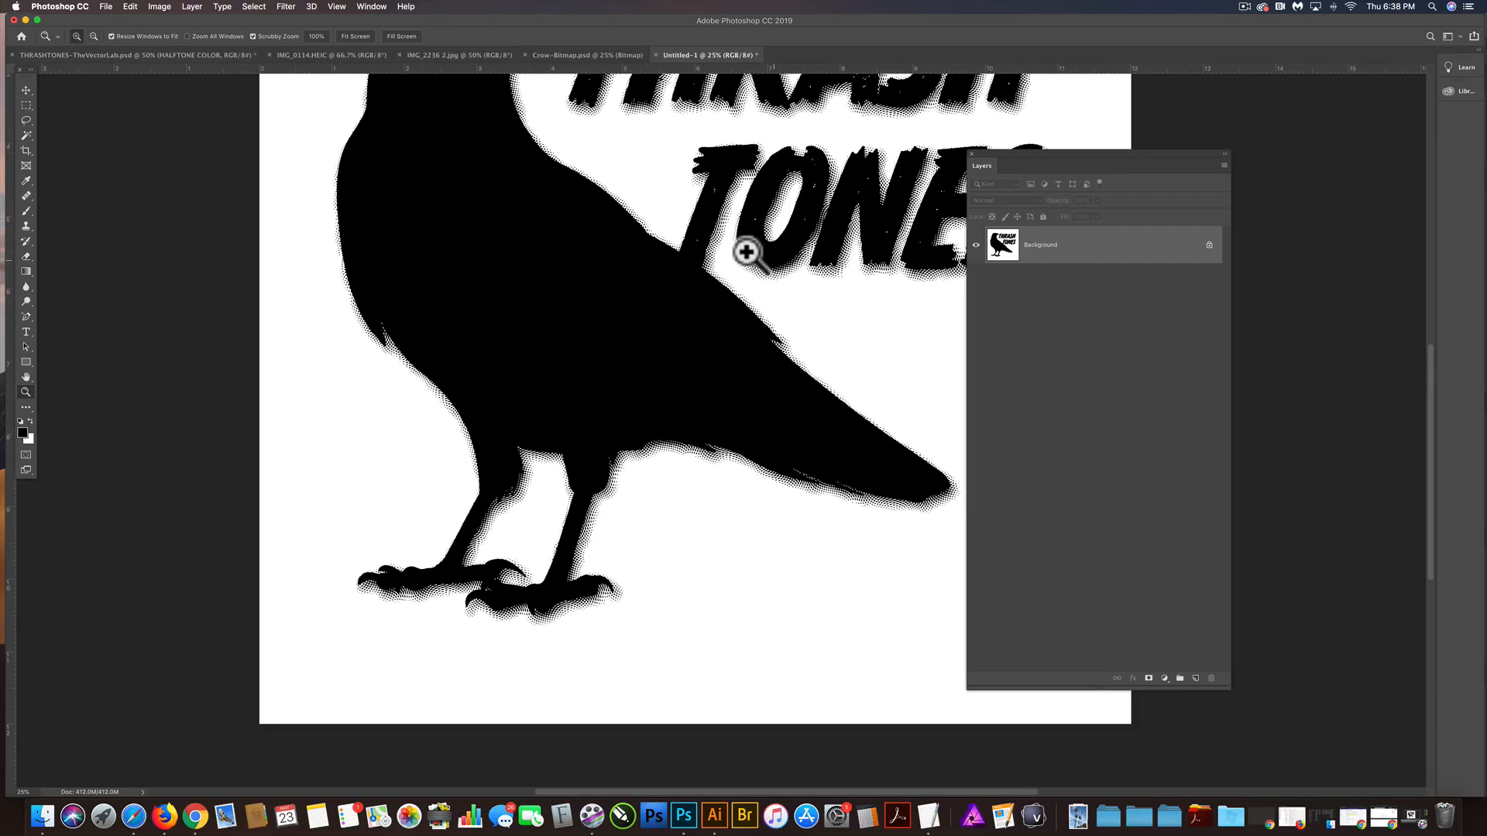
pyautogui.moveTo(711, 334); pyautogui.dragTo(701, 395)
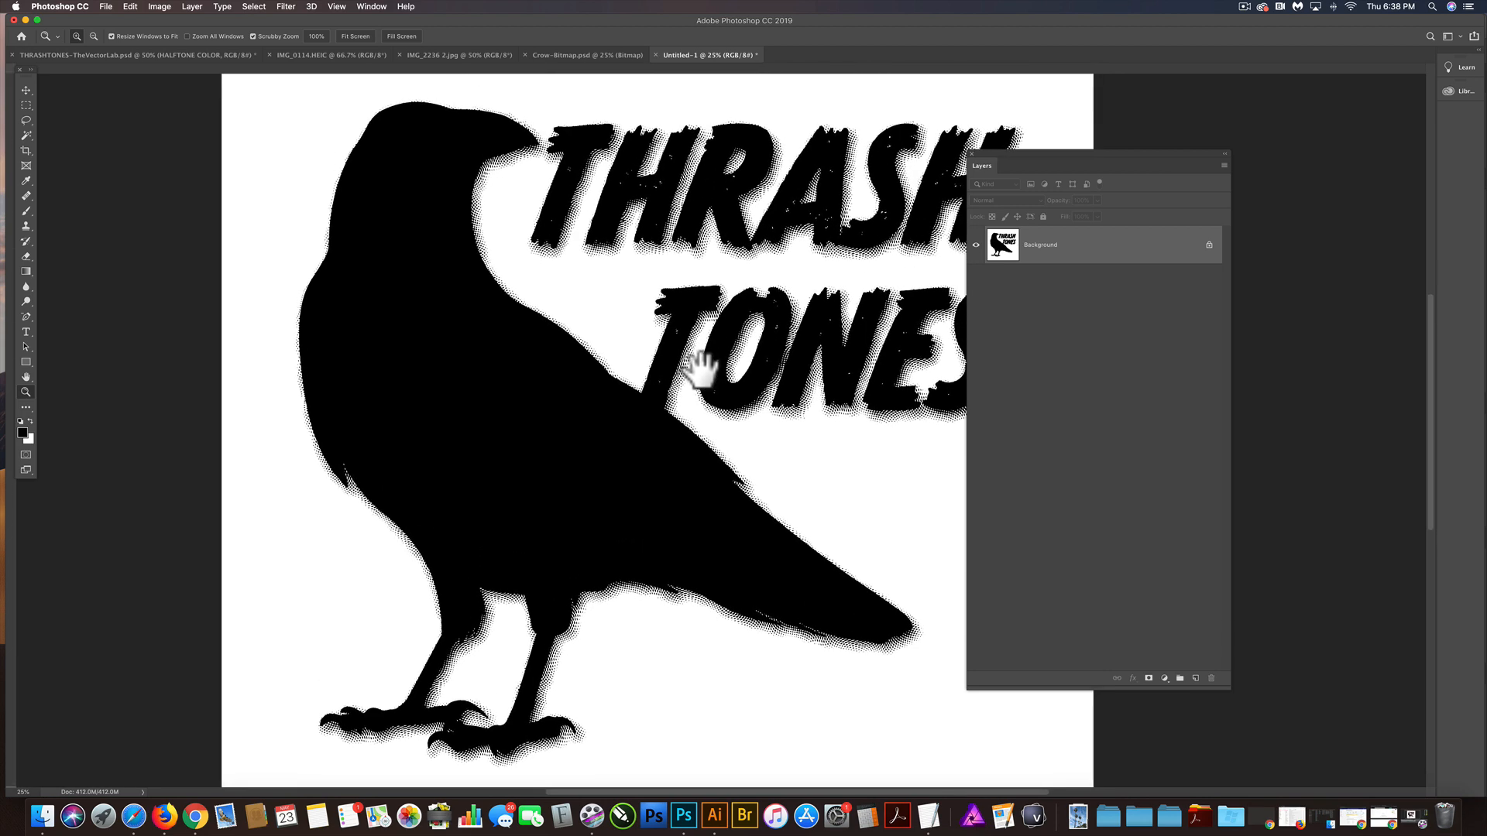
pyautogui.click(159, 6)
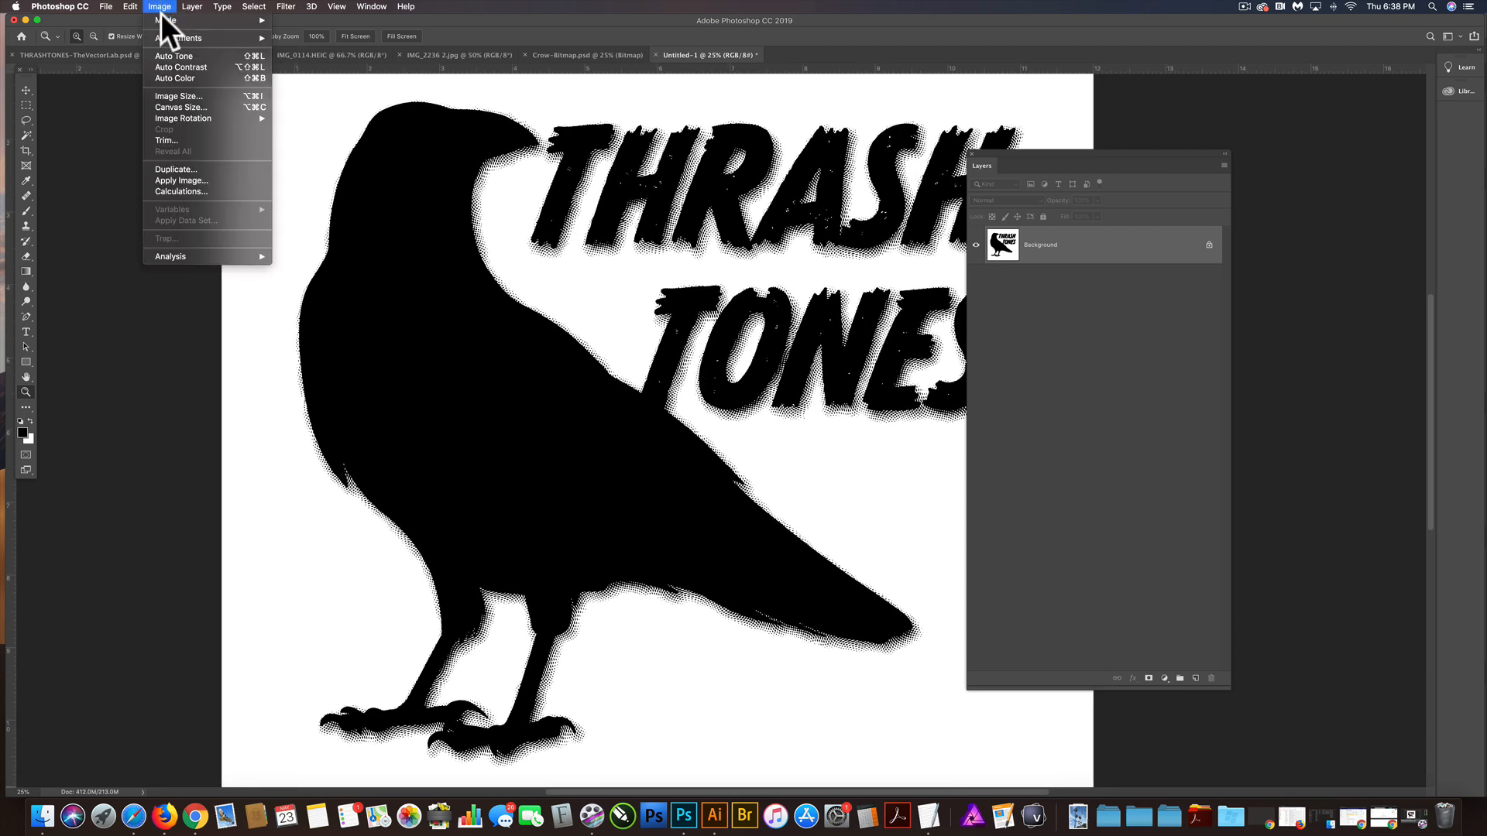
pyautogui.moveTo(160, 22)
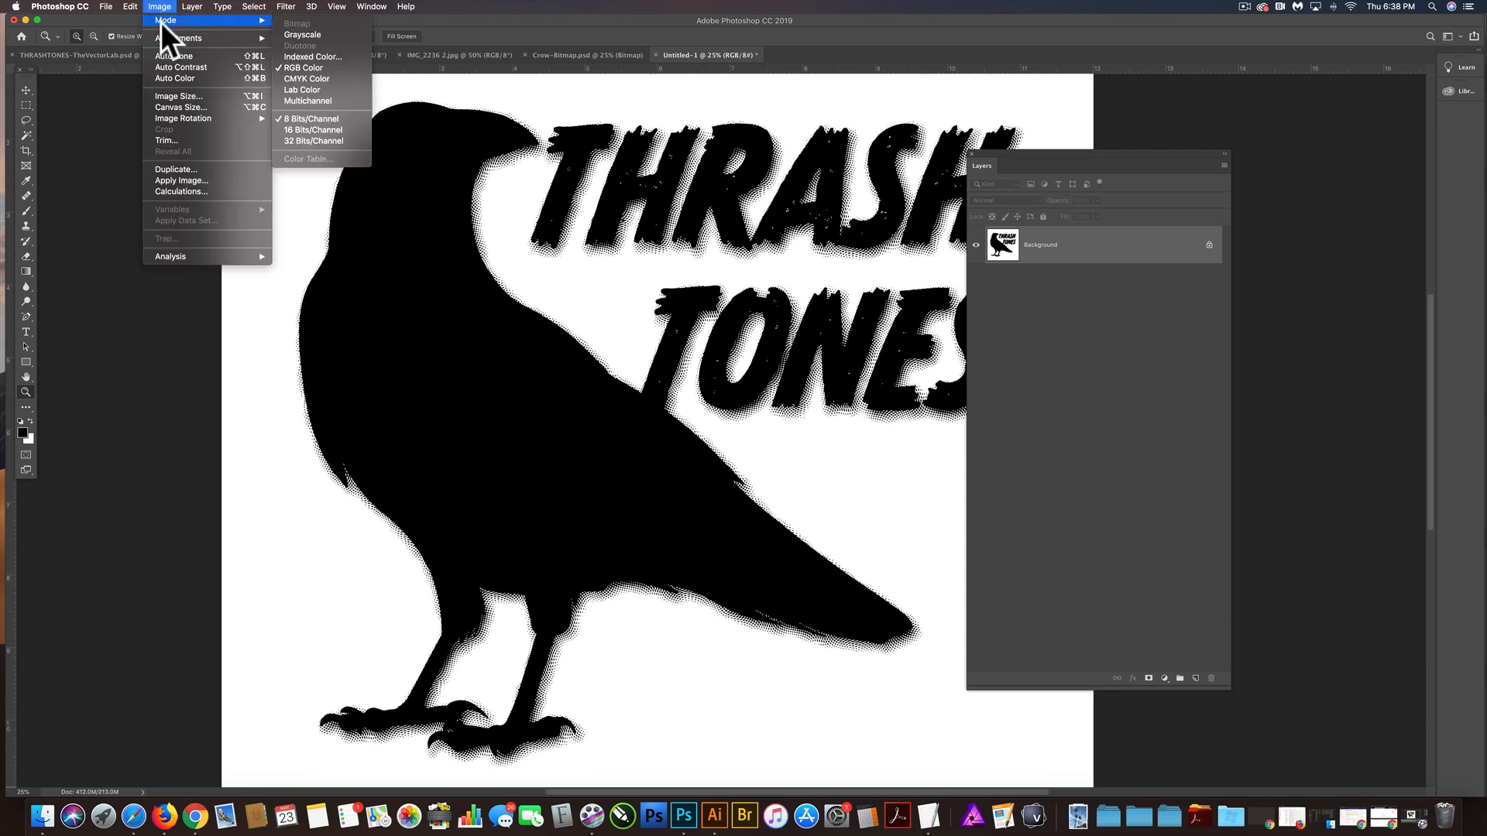
pyautogui.click(290, 36)
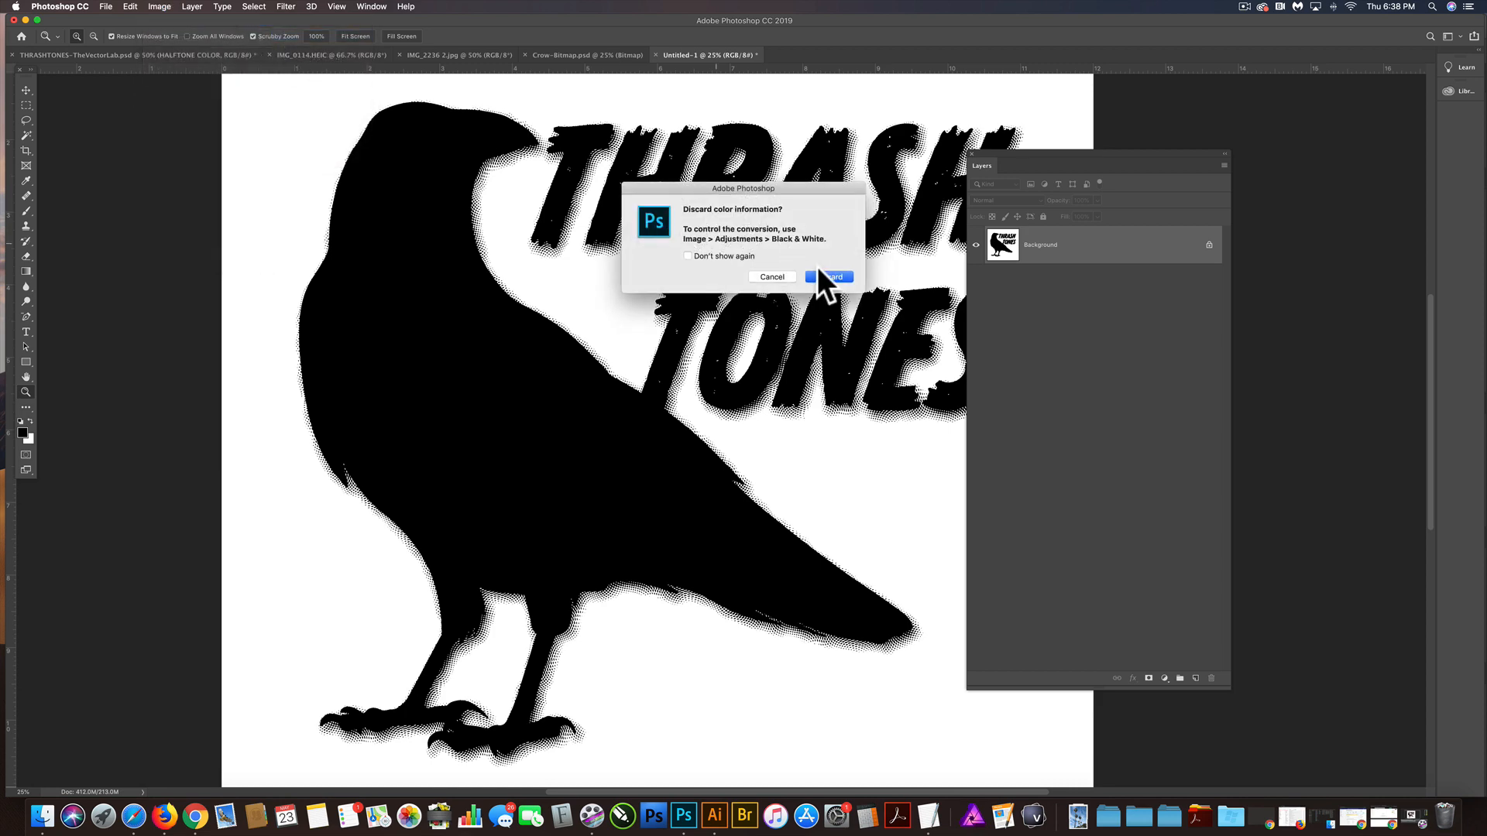
pyautogui.click(835, 276)
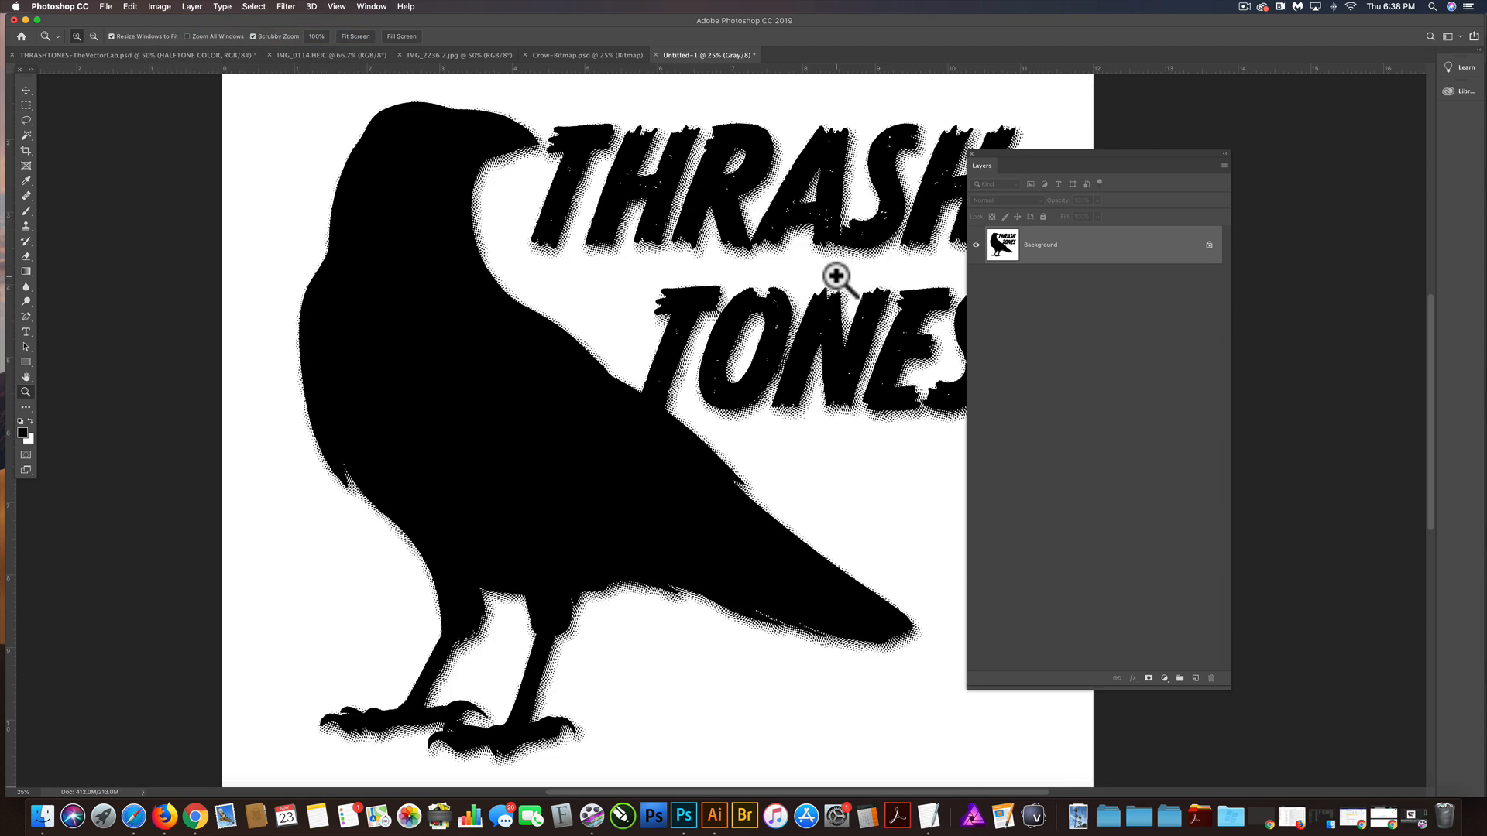
# Convert the grayscale crow artwork to Bitmap mode with 1000 pixels/inch output and the 50% Threshold method
pyautogui.click(159, 6)
pyautogui.moveTo(164, 20)
pyautogui.click(286, 19)
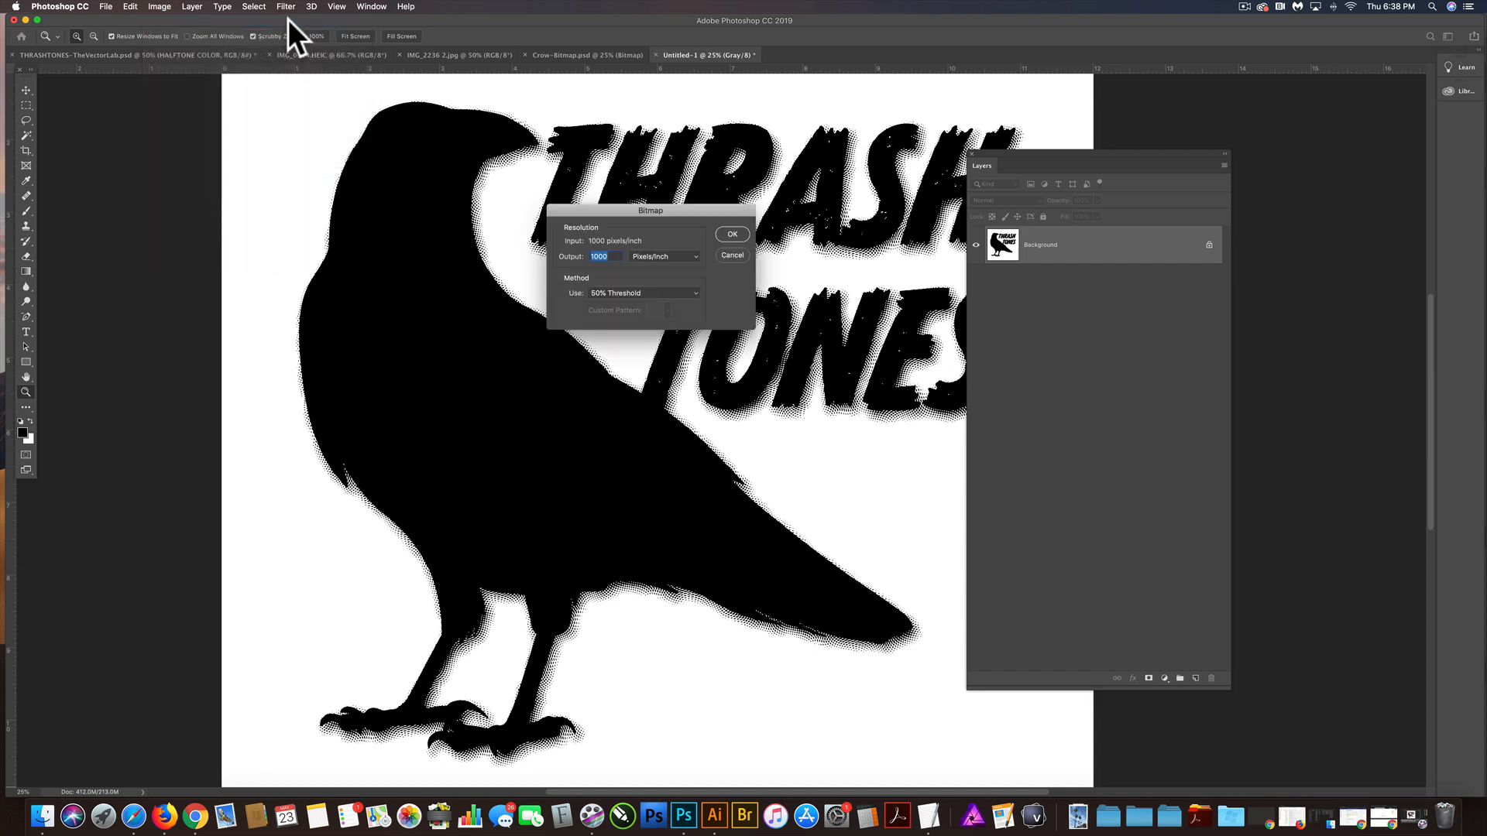
pyautogui.click(732, 234)
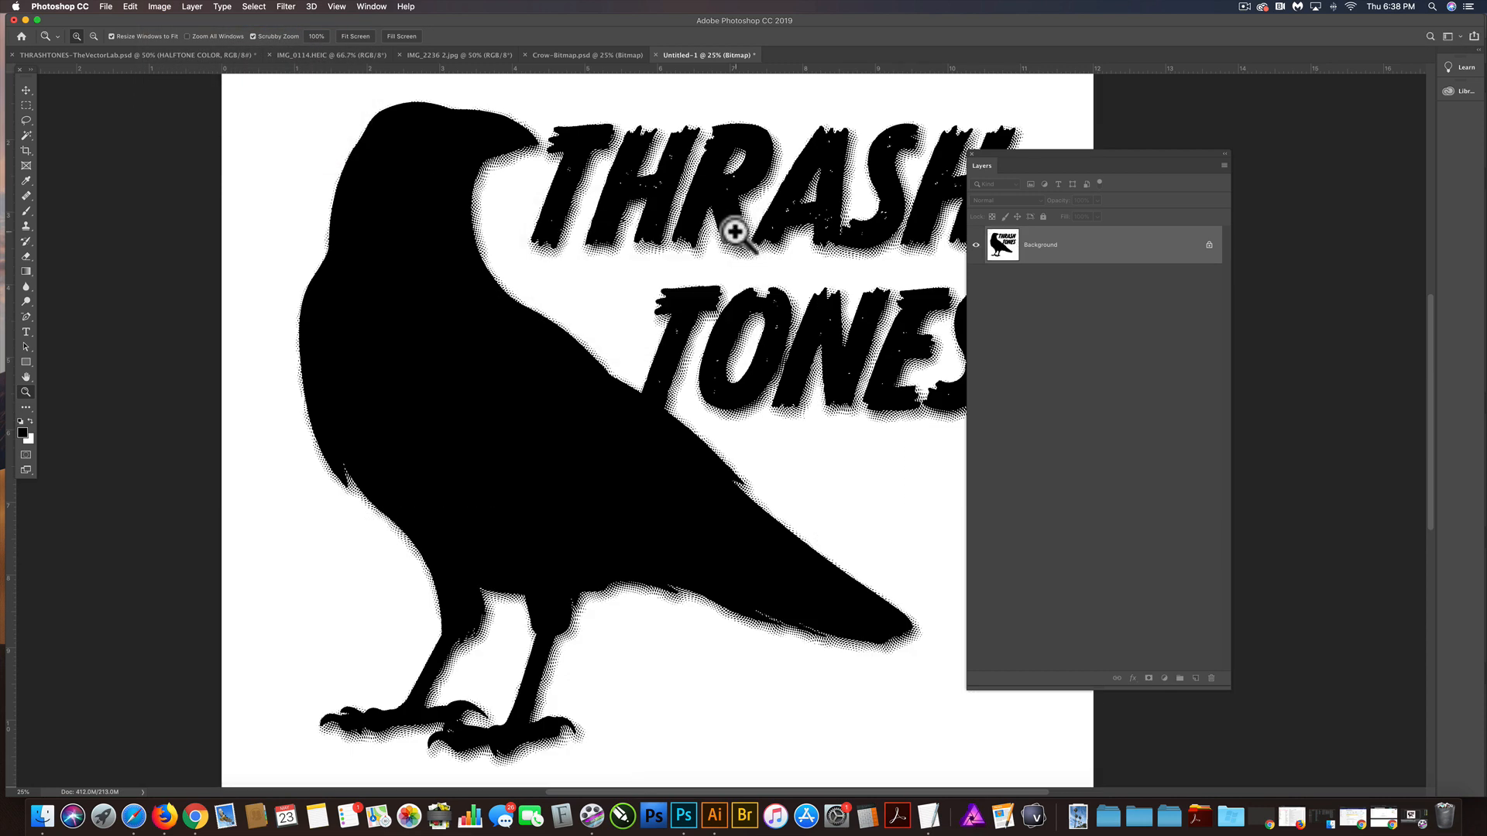
# Save the bitmap document to the Desktop as Crow-Bitmap-Logo.psd in Photoshop format
pyautogui.press('super+s')
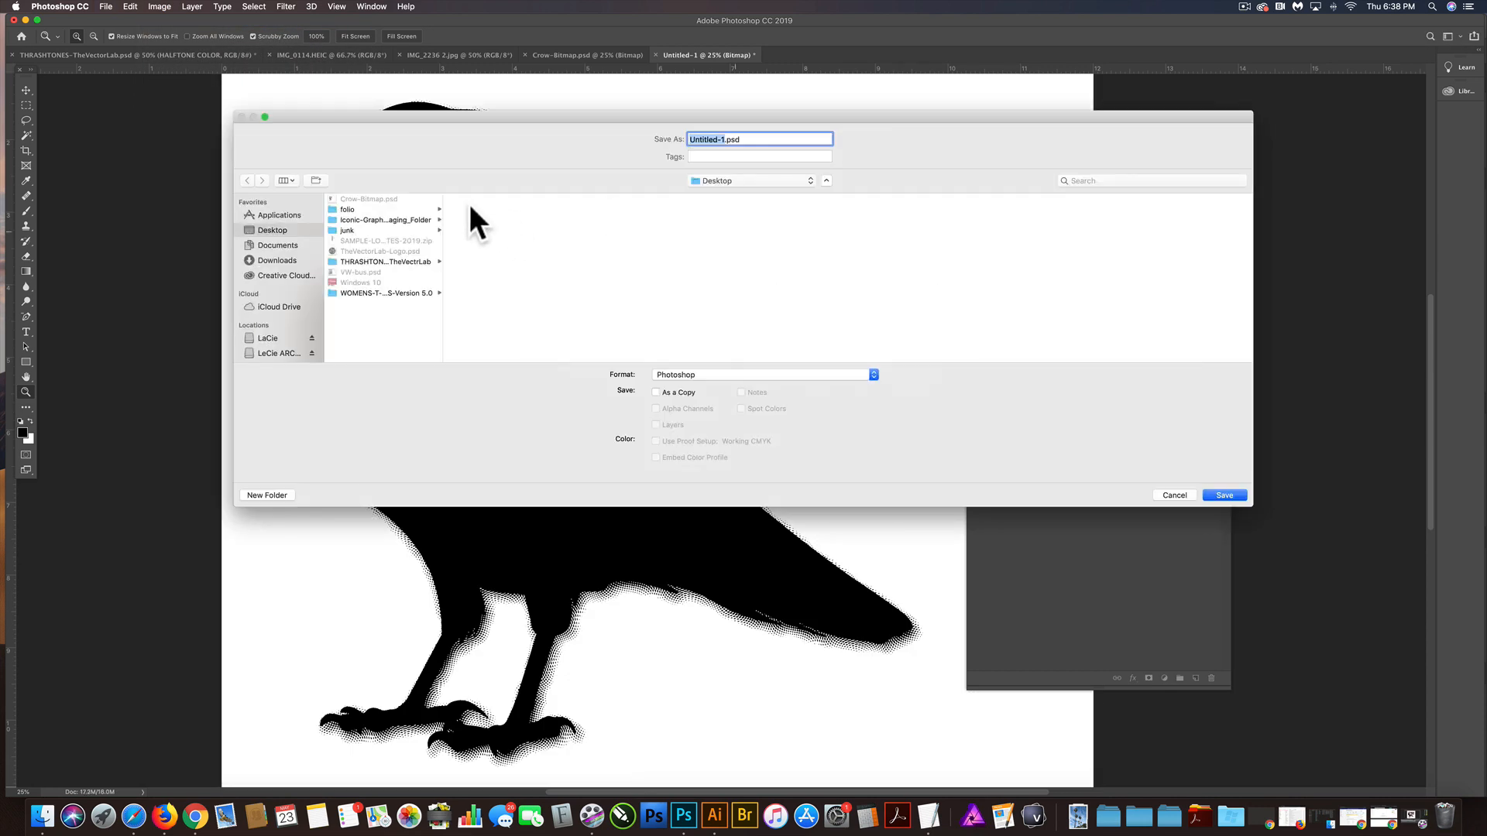
pyautogui.write('Crow-Bitmap')
pyautogui.click(799, 373)
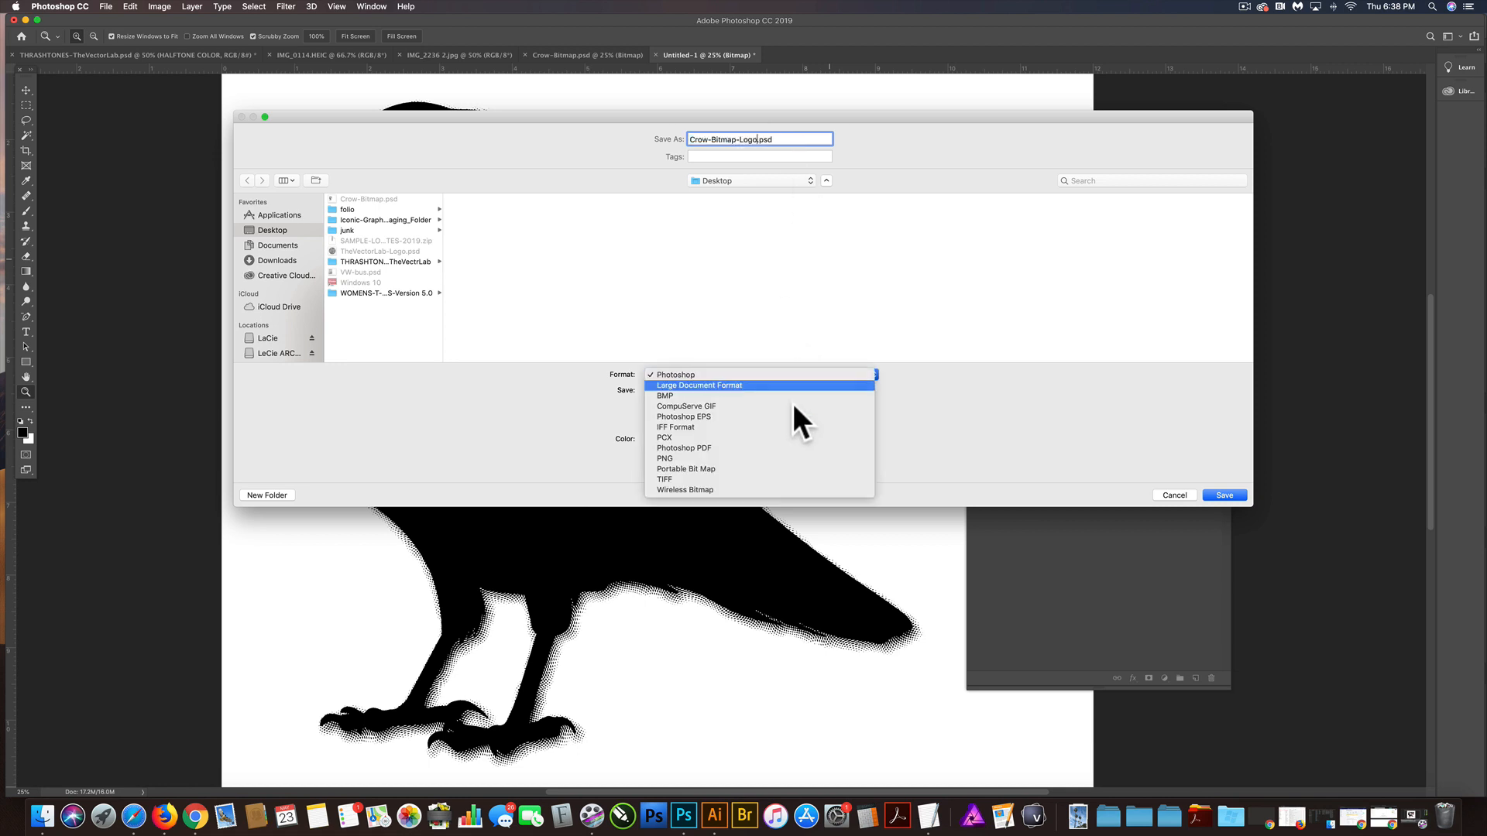
pyautogui.click(978, 352)
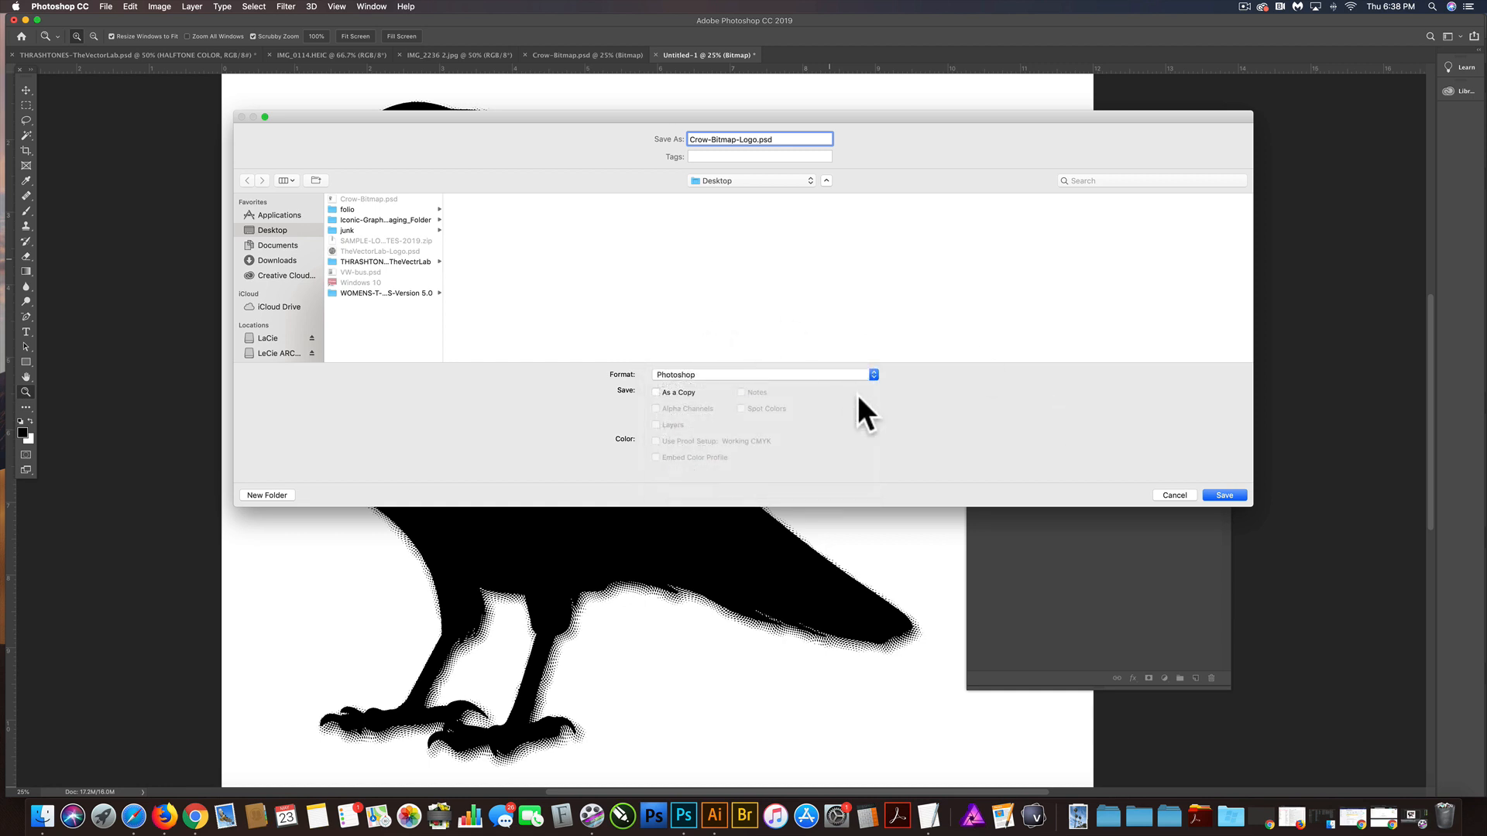
pyautogui.click(1224, 495)
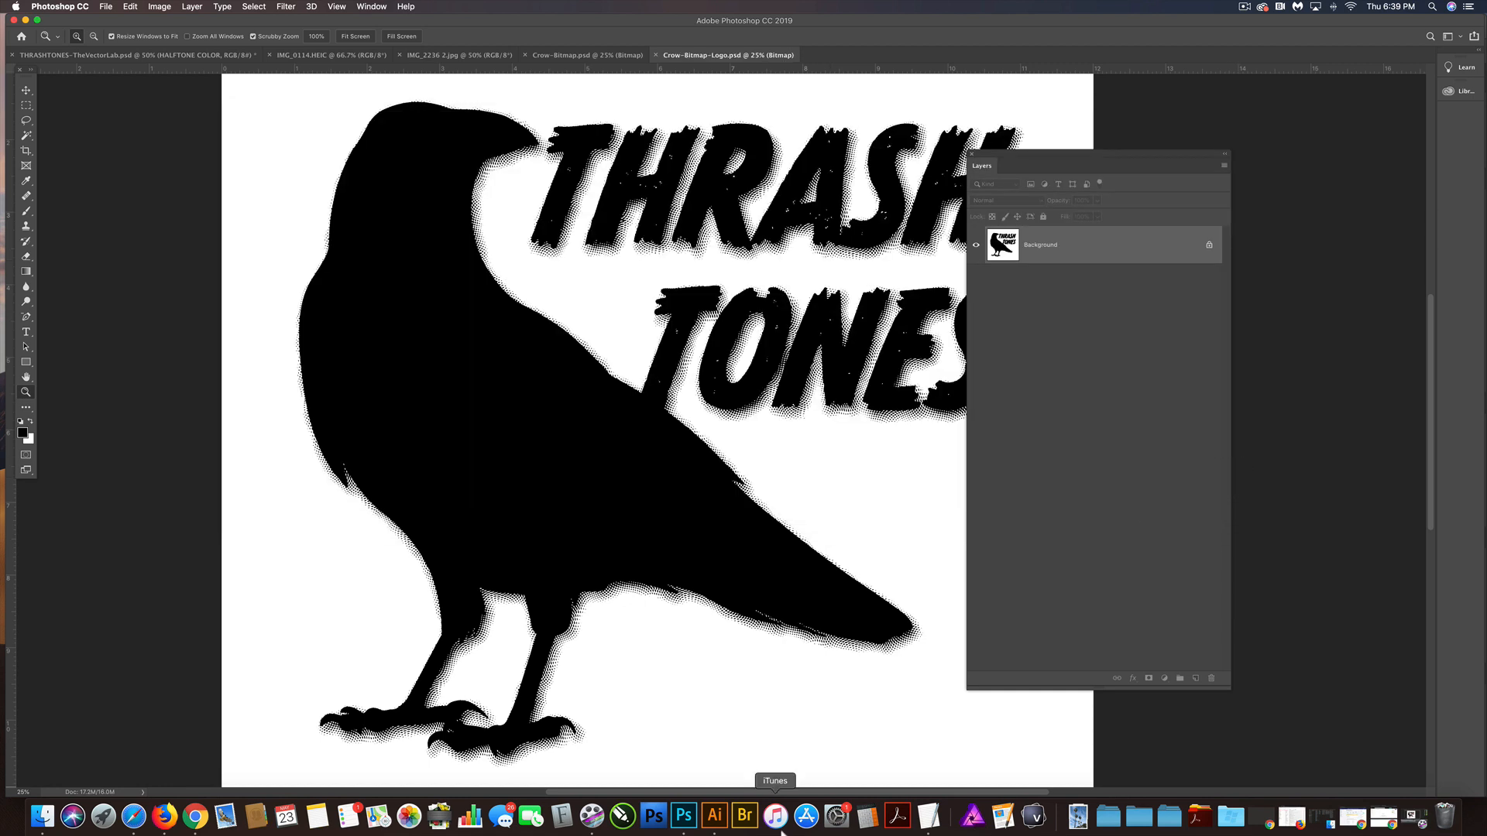
# Switch to Illustrator and place Crow-Bitmap-Logo.psd from the Desktop into the ThrashTones-Bird document
pyautogui.click(713, 816)
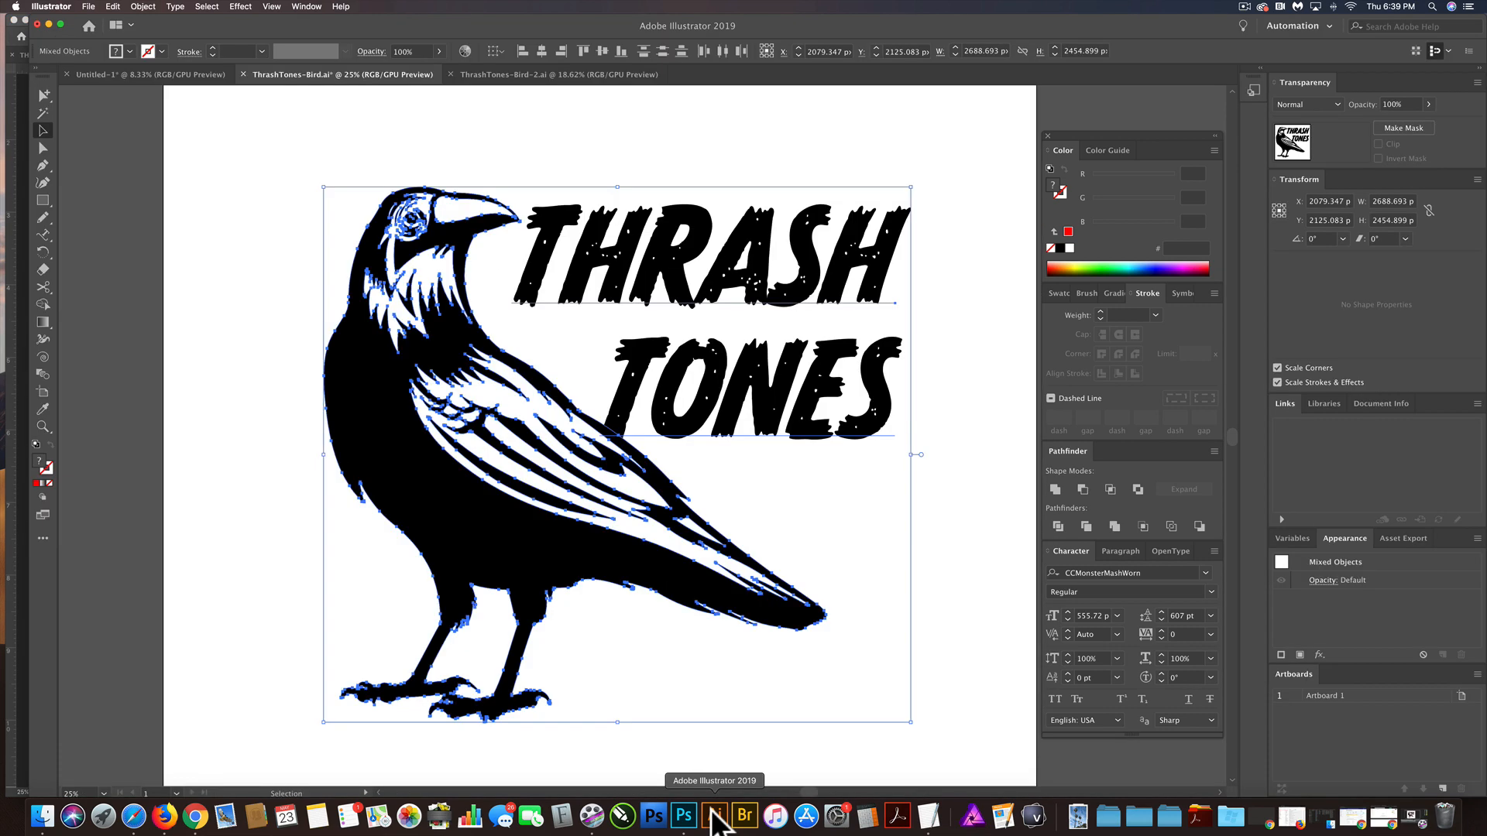
pyautogui.press('super+minus')
pyautogui.click(290, 566)
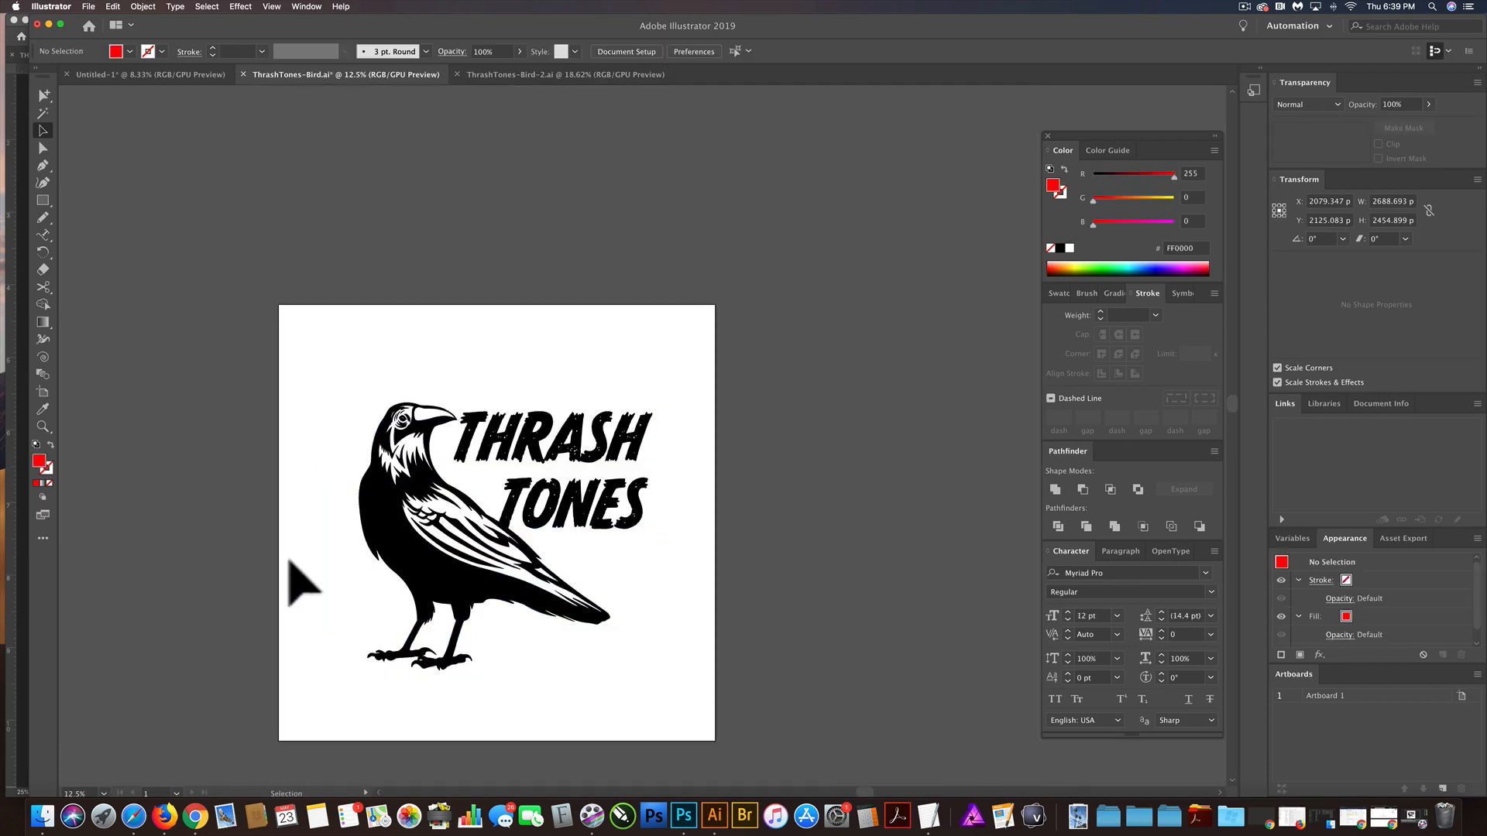
pyautogui.click(90, 6)
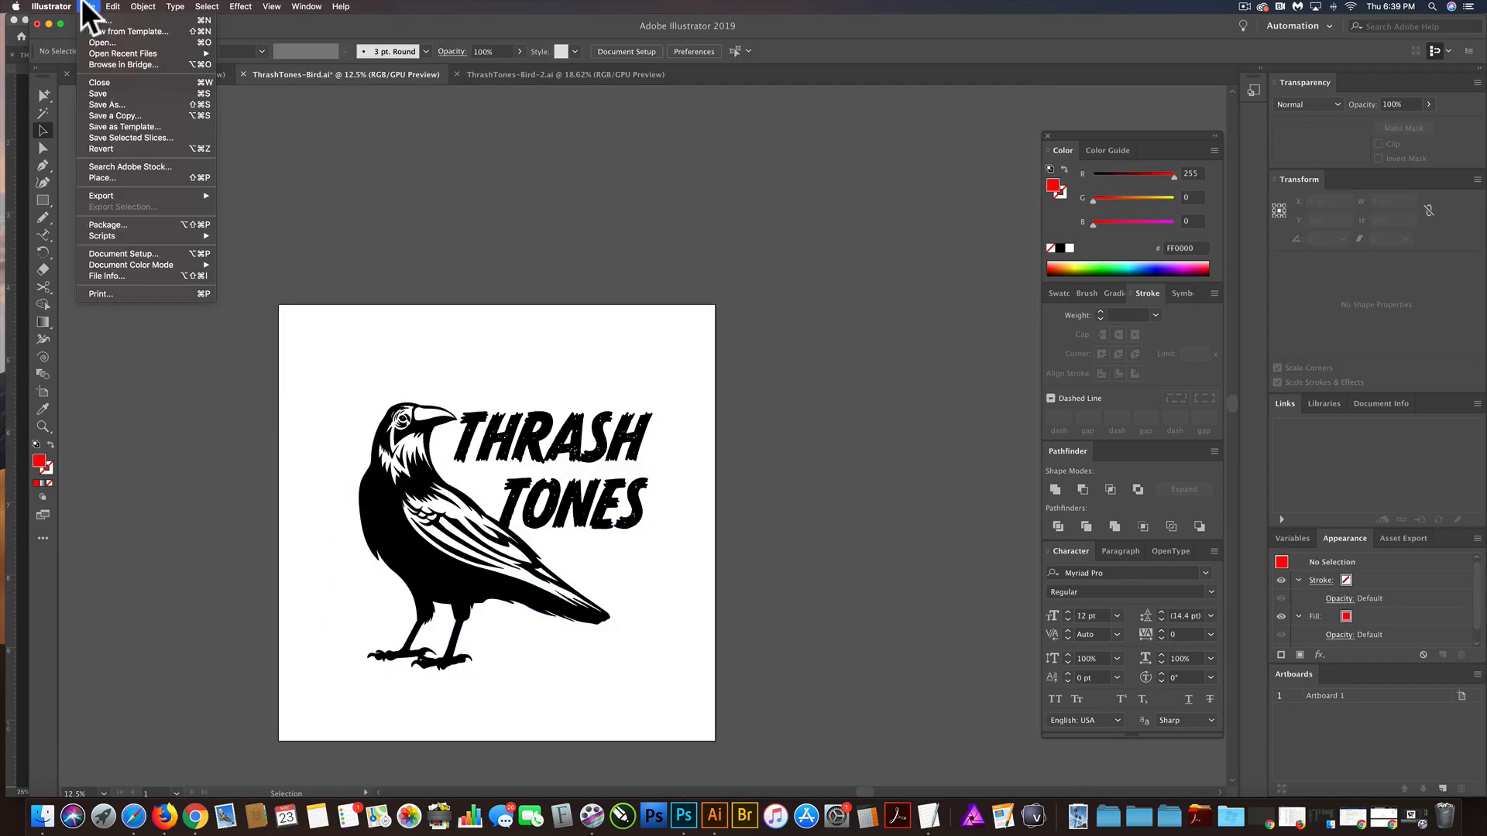
pyautogui.click(110, 178)
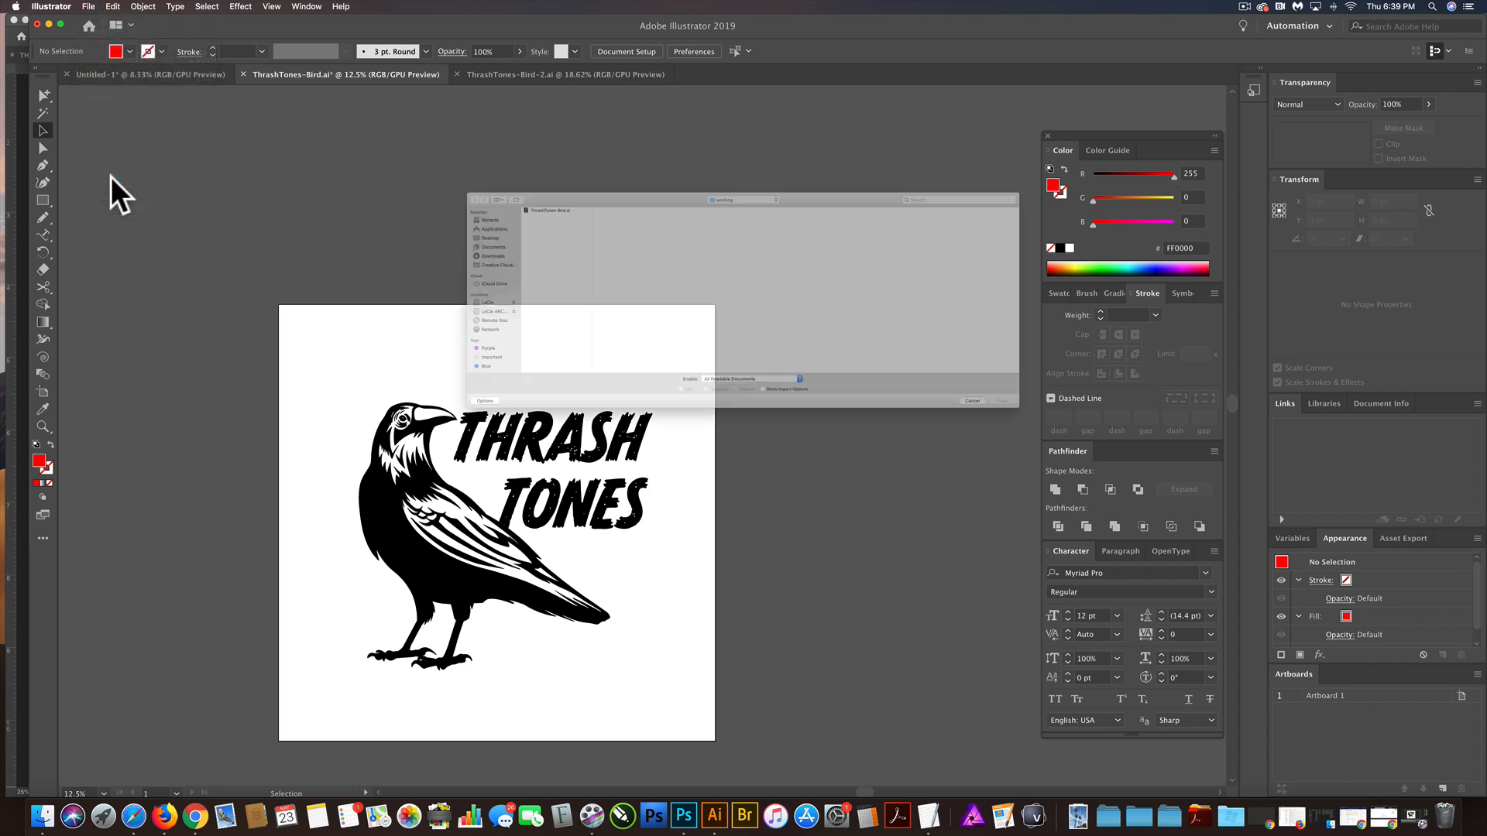
pyautogui.click(425, 150)
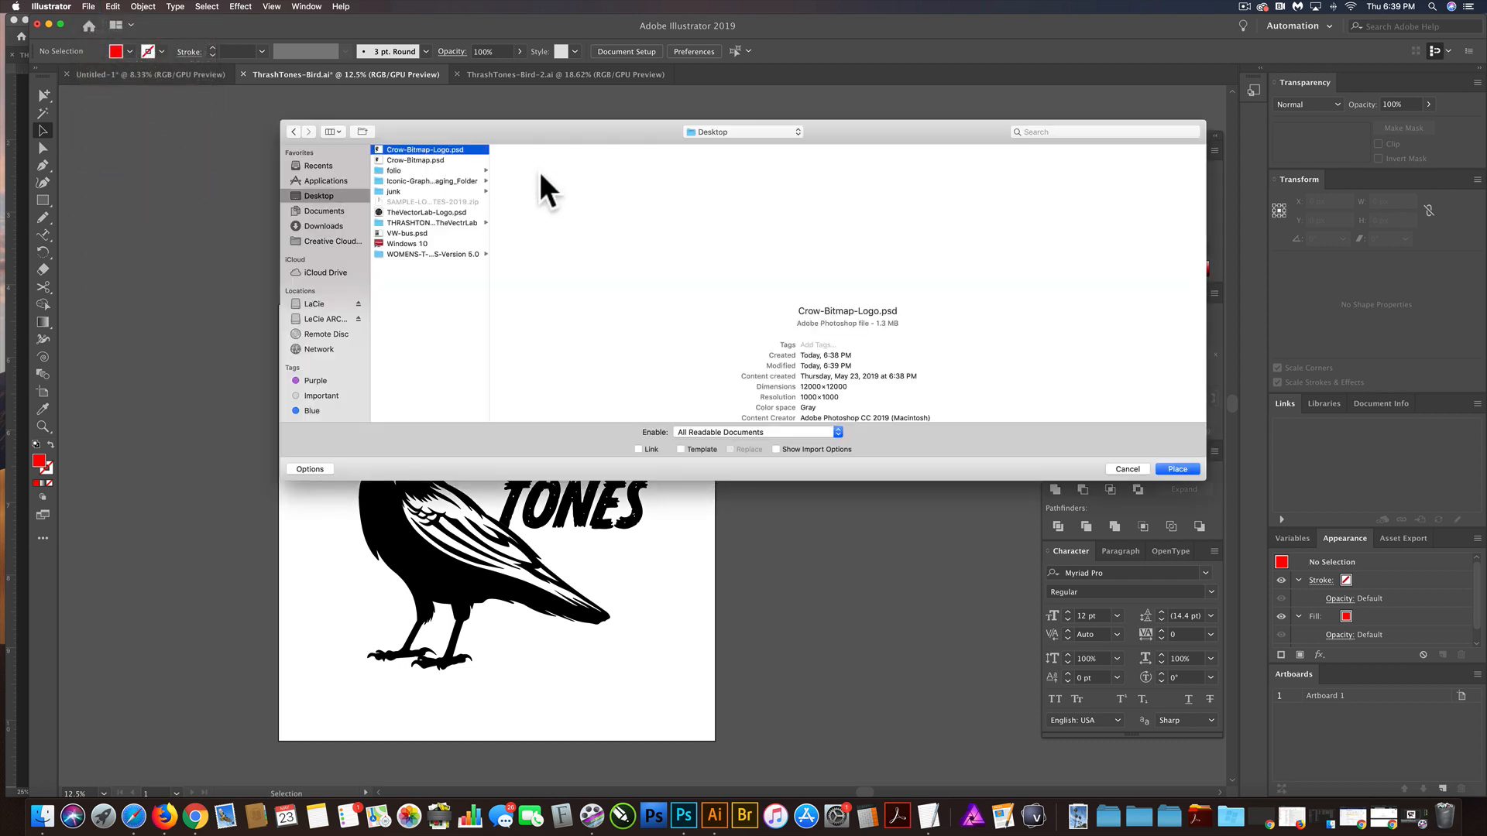
pyautogui.click(1178, 468)
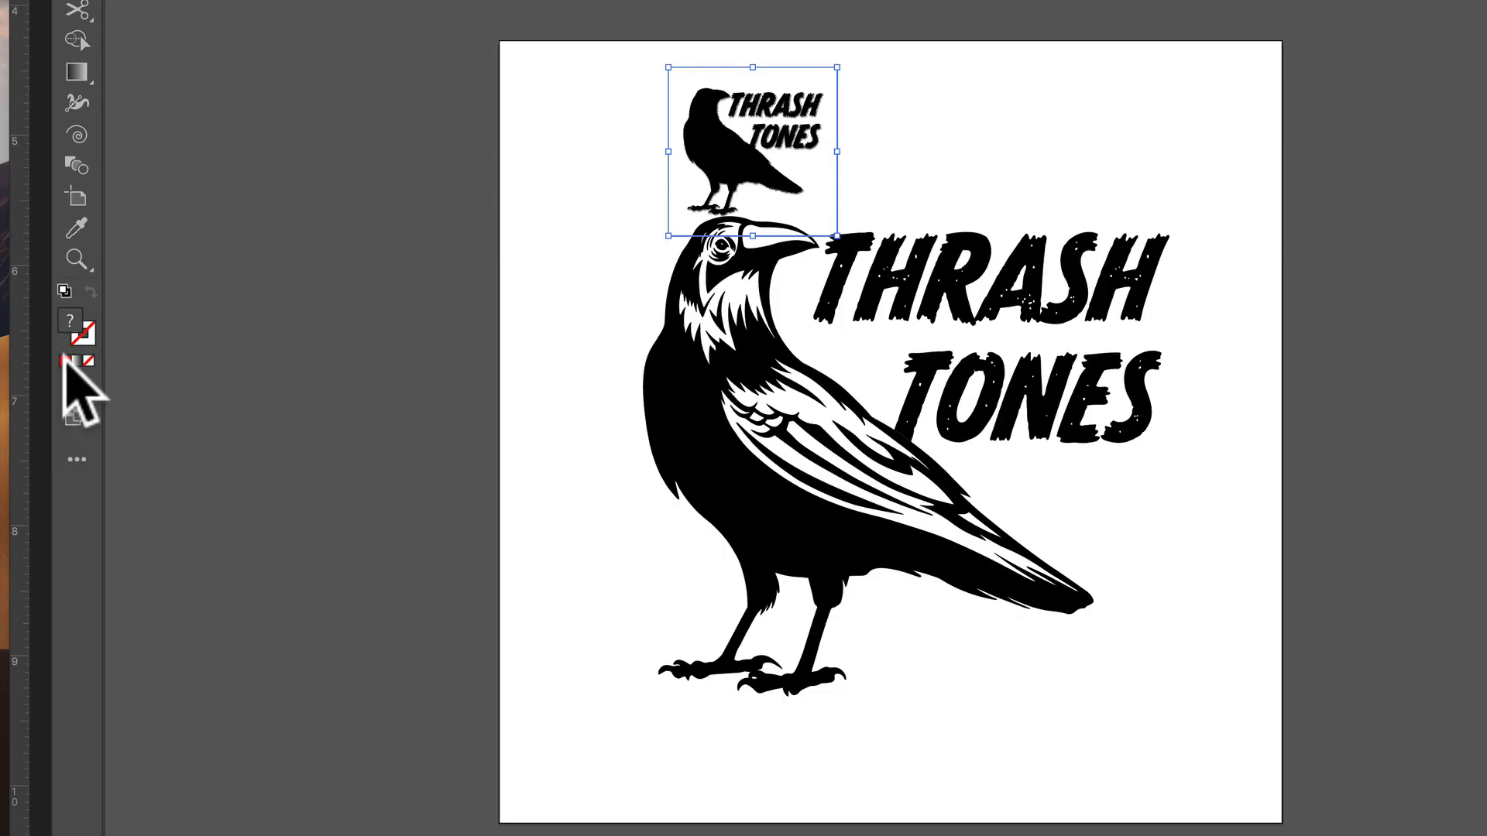
# Color the placed bitmap red and enlarge it to about 3270 px square over the crow artwork
pyautogui.click(65, 361)
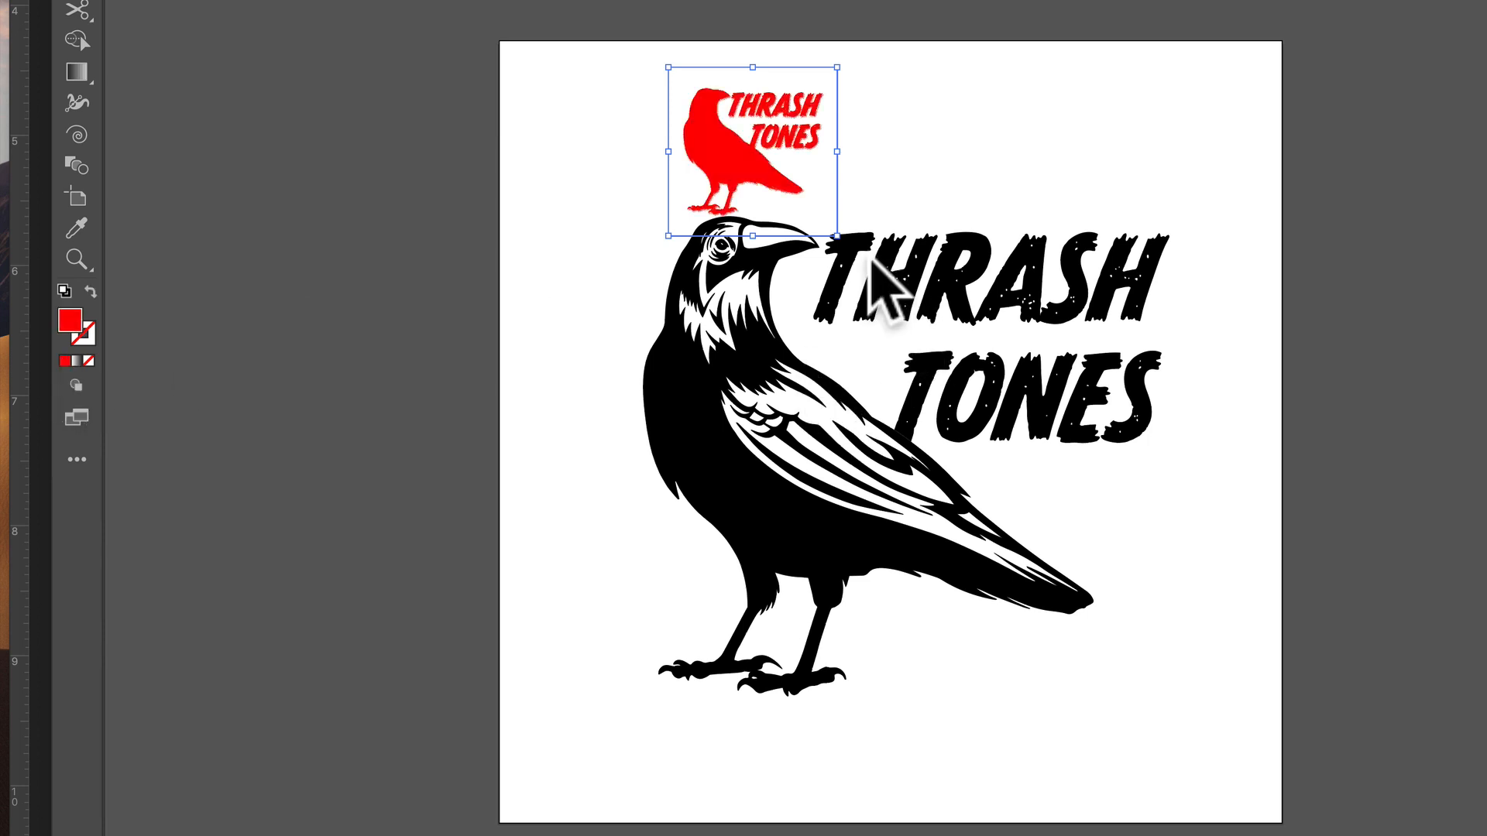
pyautogui.moveTo(836, 235); pyautogui.dragTo(1330, 664)
pyautogui.moveTo(1185, 515); pyautogui.dragTo(1128, 558)
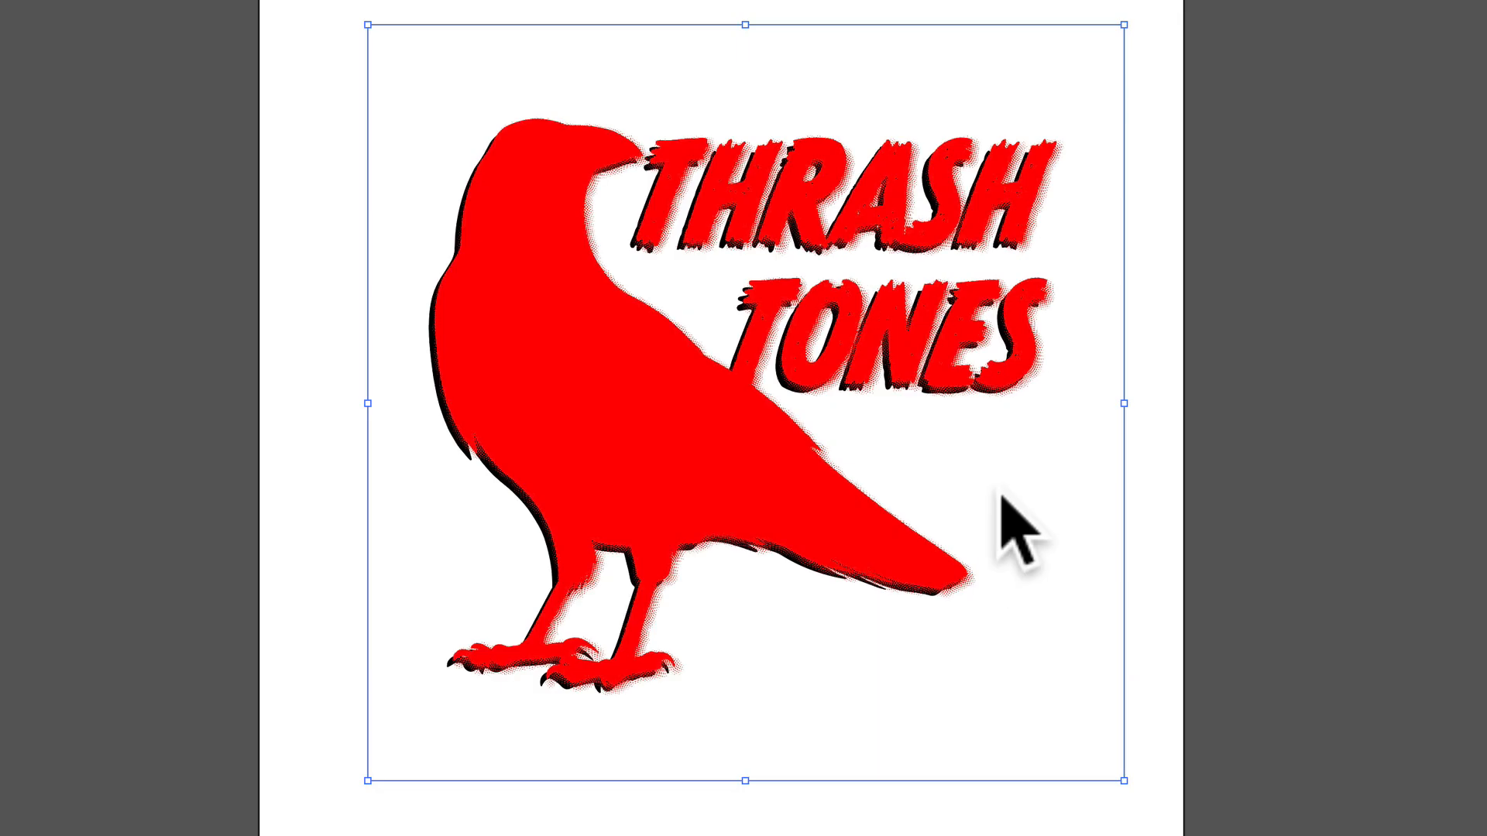
# Send the red halftone bitmap behind the black vector crow and lettering, and check the halftone shadow up close
pyautogui.hotkey('ctrl', 'shift', '[')
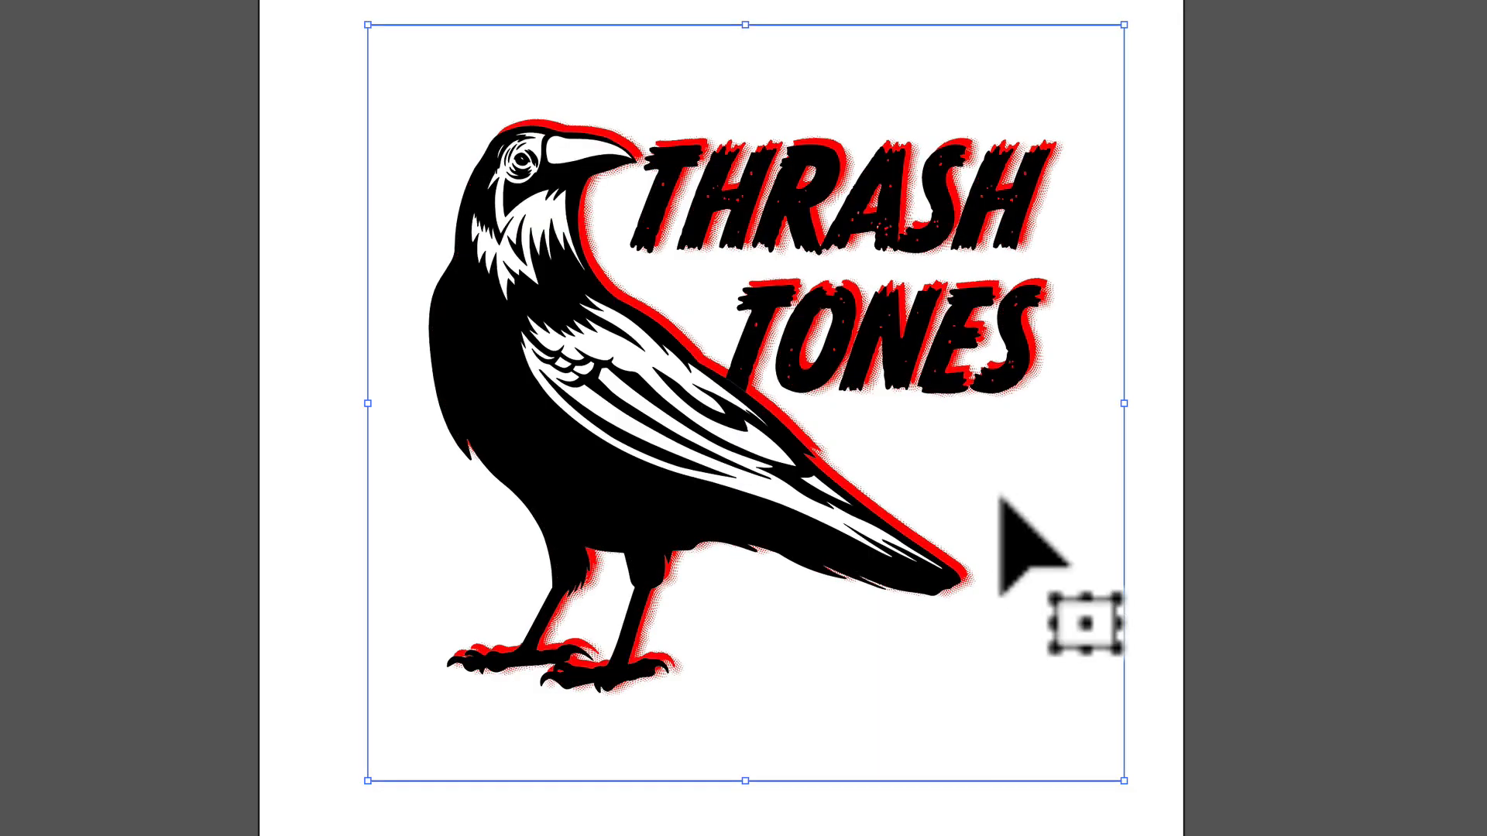
pyautogui.click(1002, 500)
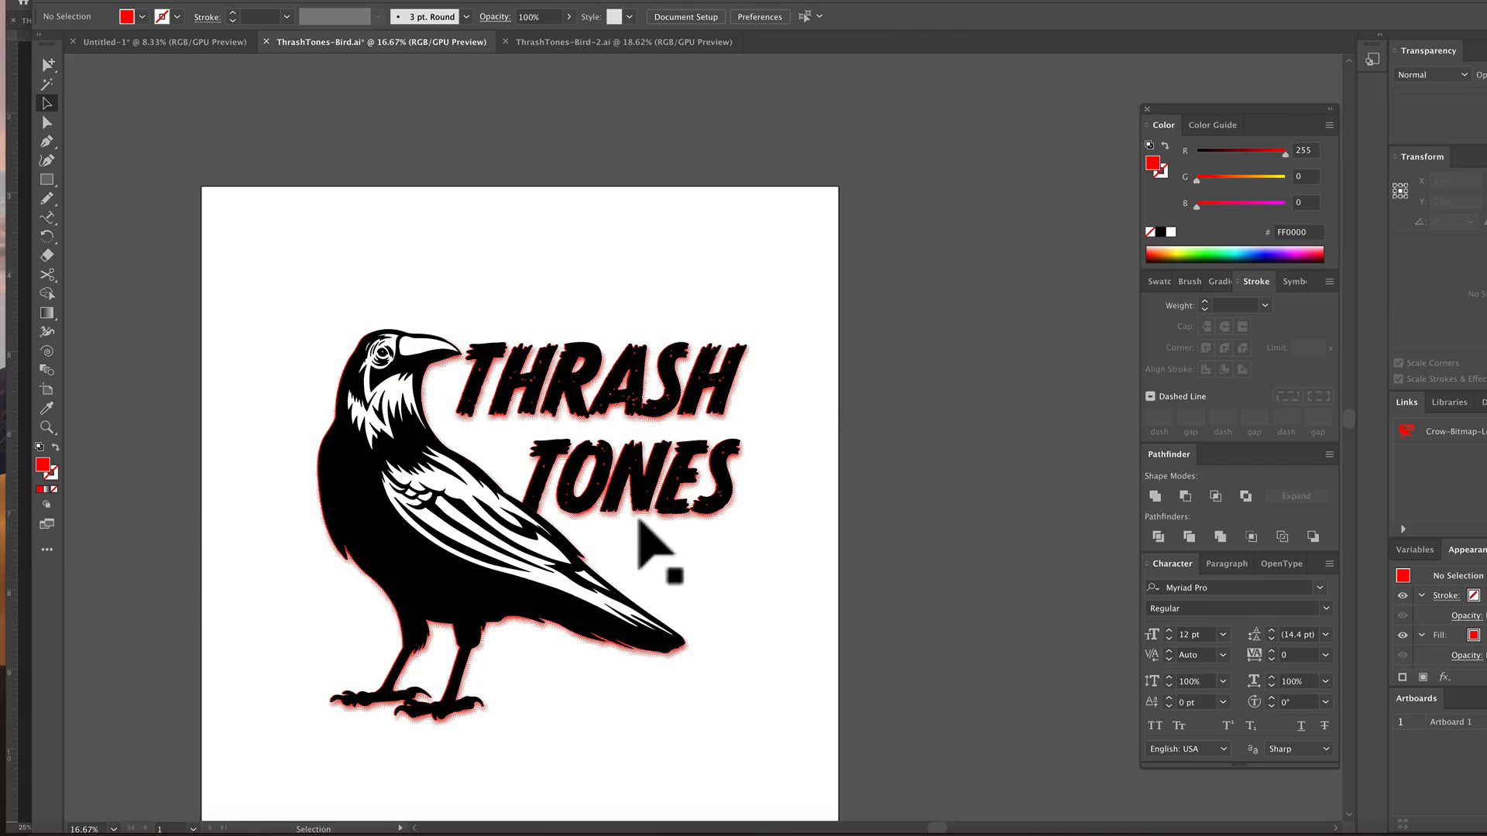
pyautogui.scroll(4, 640, 542)
pyautogui.scroll(-2, 640, 521)
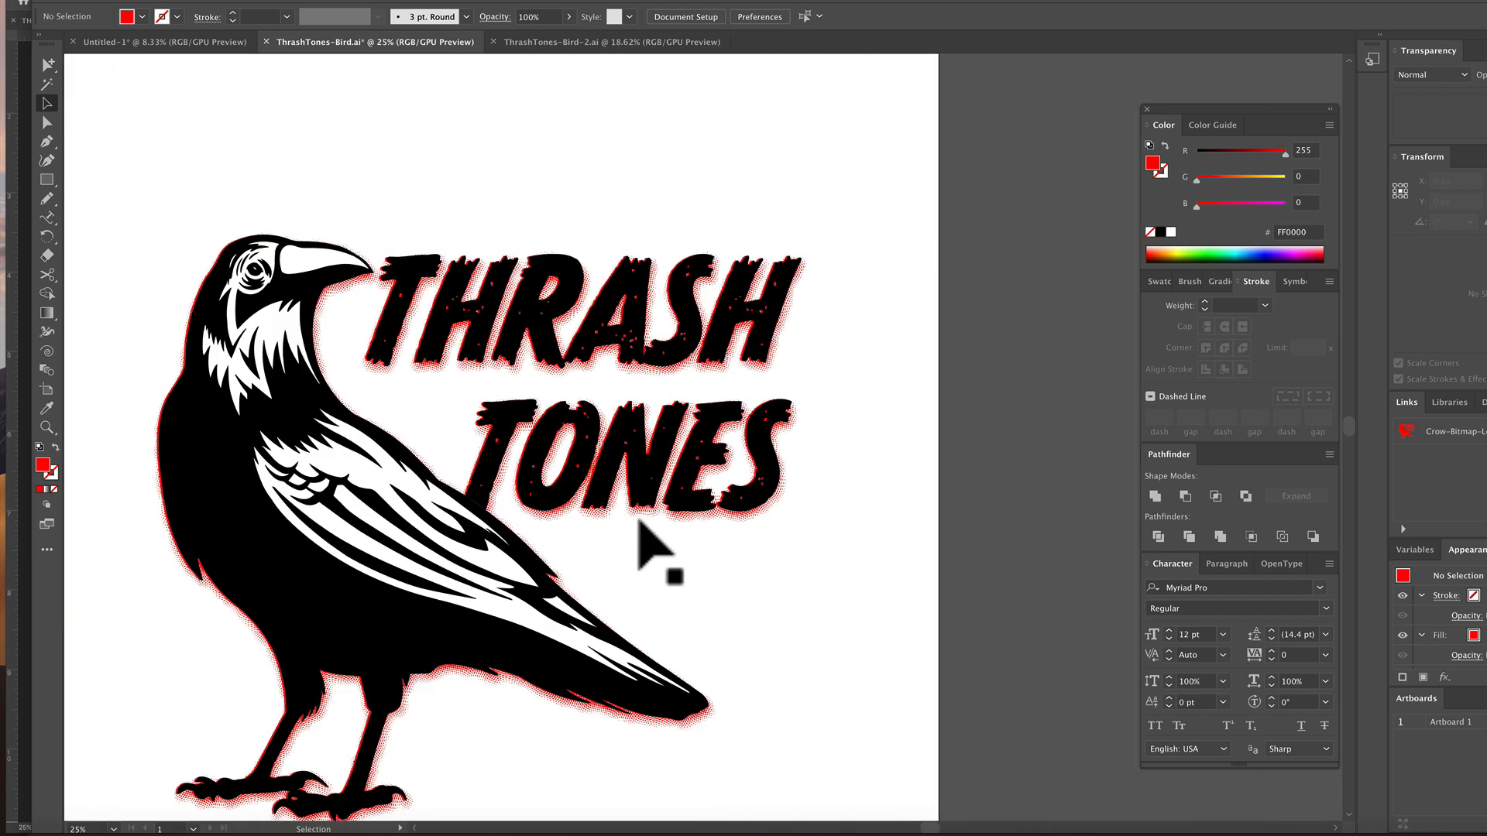
pyautogui.scroll(-3, 640, 525)
pyautogui.scroll(4, 787, 534)
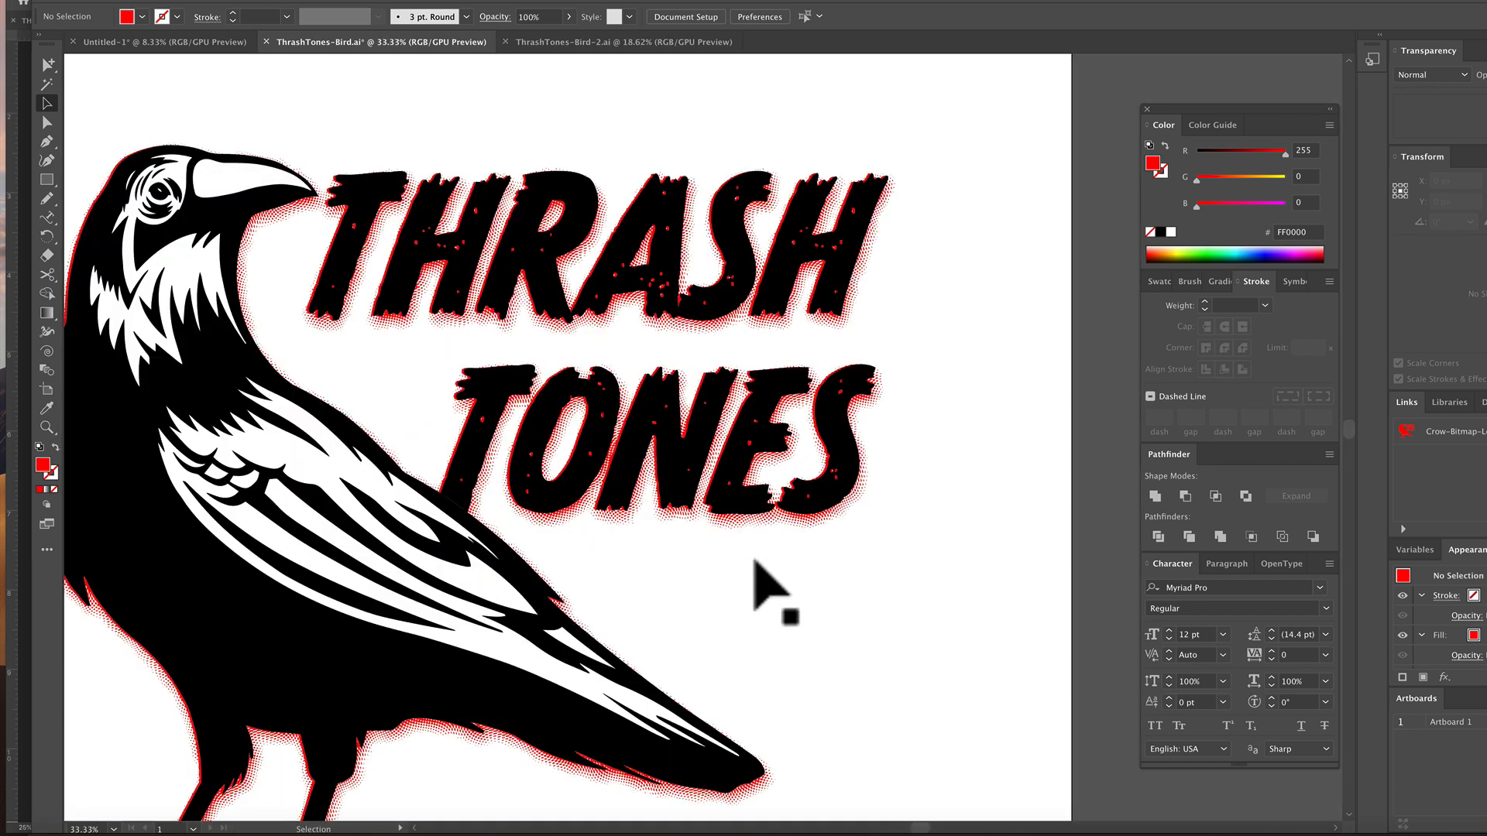
# Bring the red halftone bitmap to the front and move it off the artboard beside the original artwork
pyautogui.click(752, 584)
pyautogui.press('ctrl')
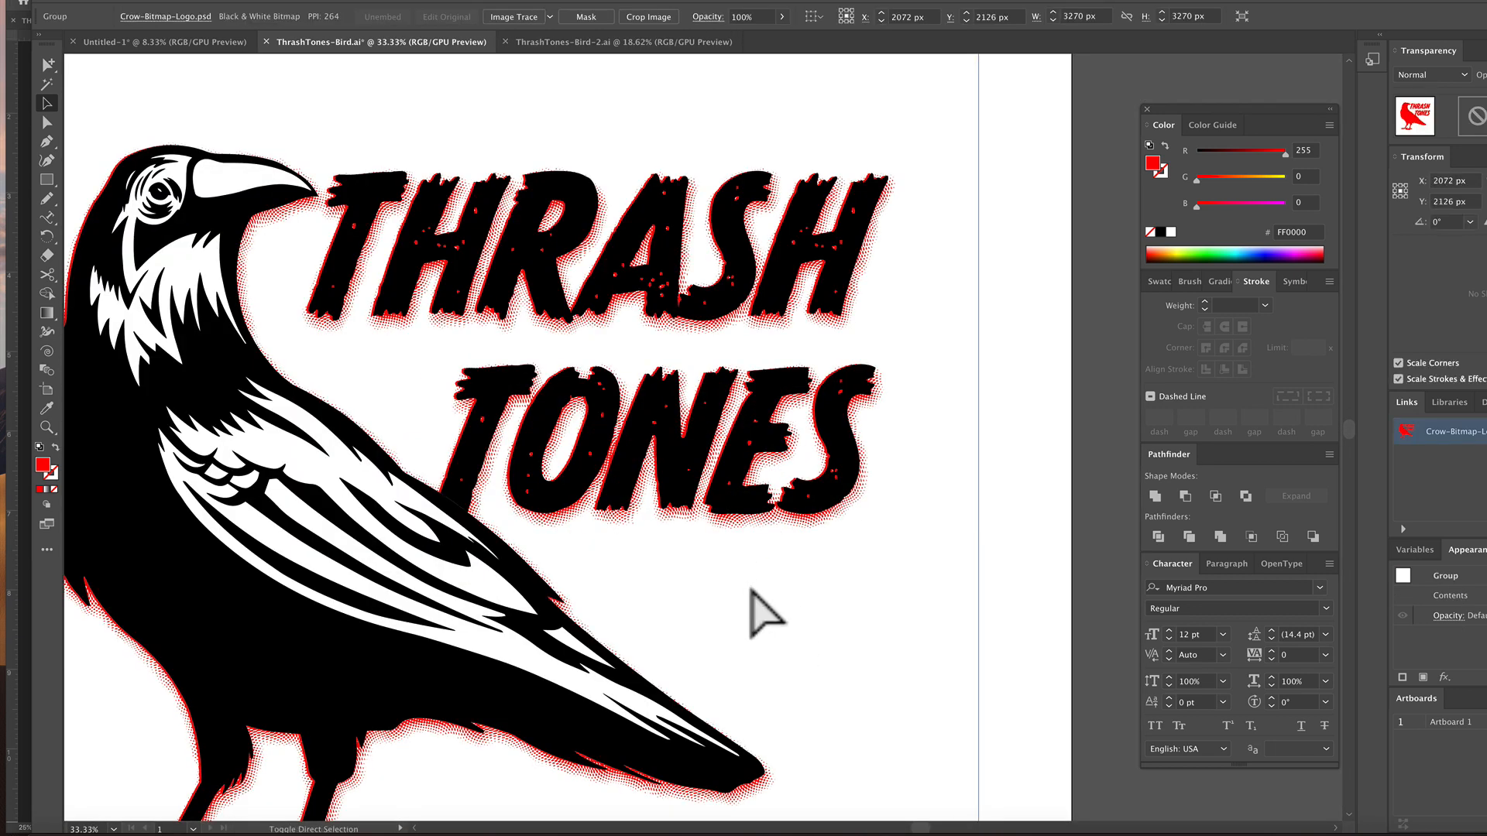
pyautogui.press(',')
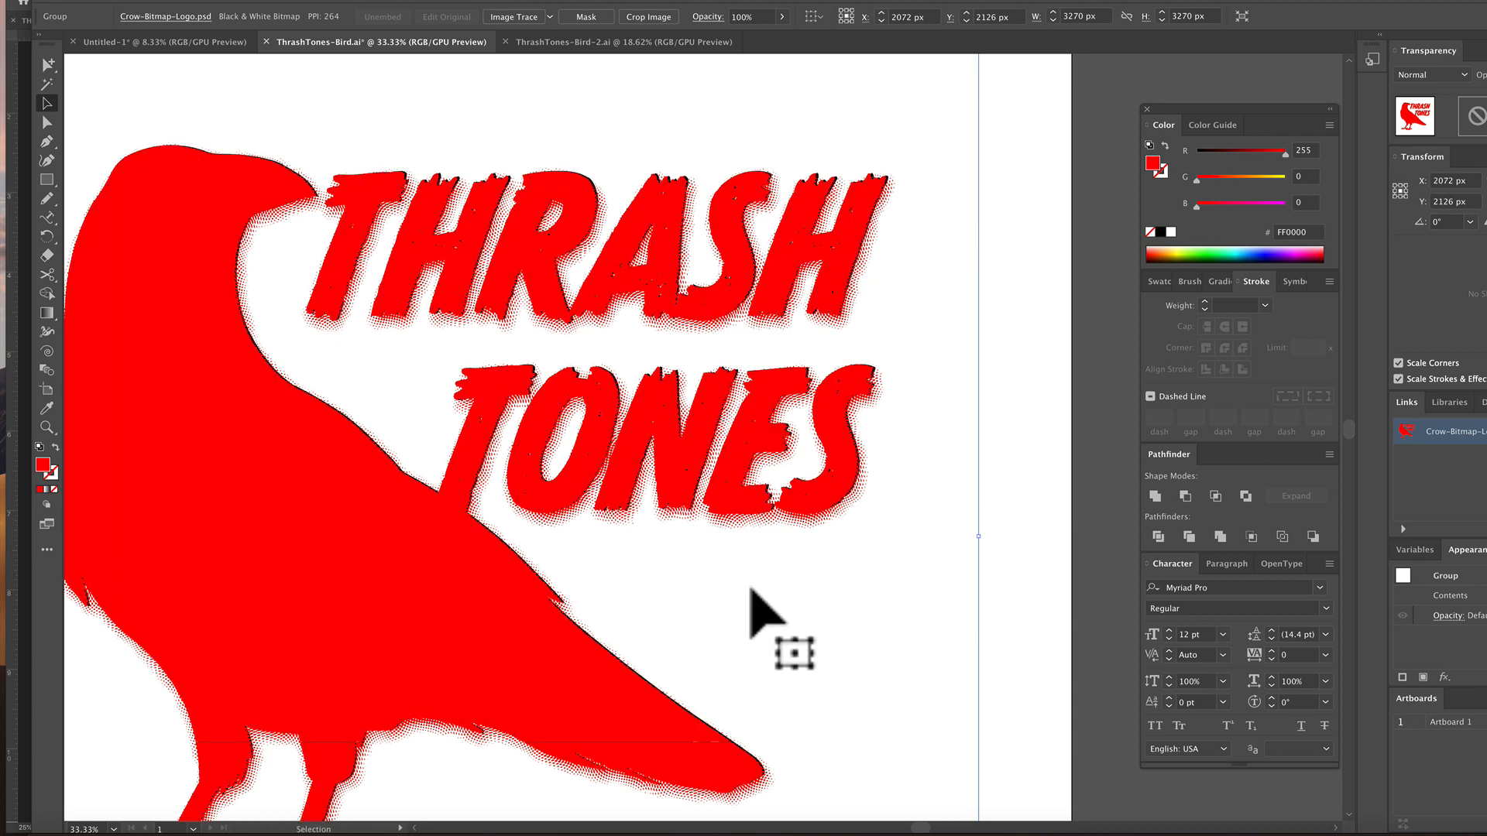
pyautogui.scroll(-3, 827, 623)
pyautogui.press('space')
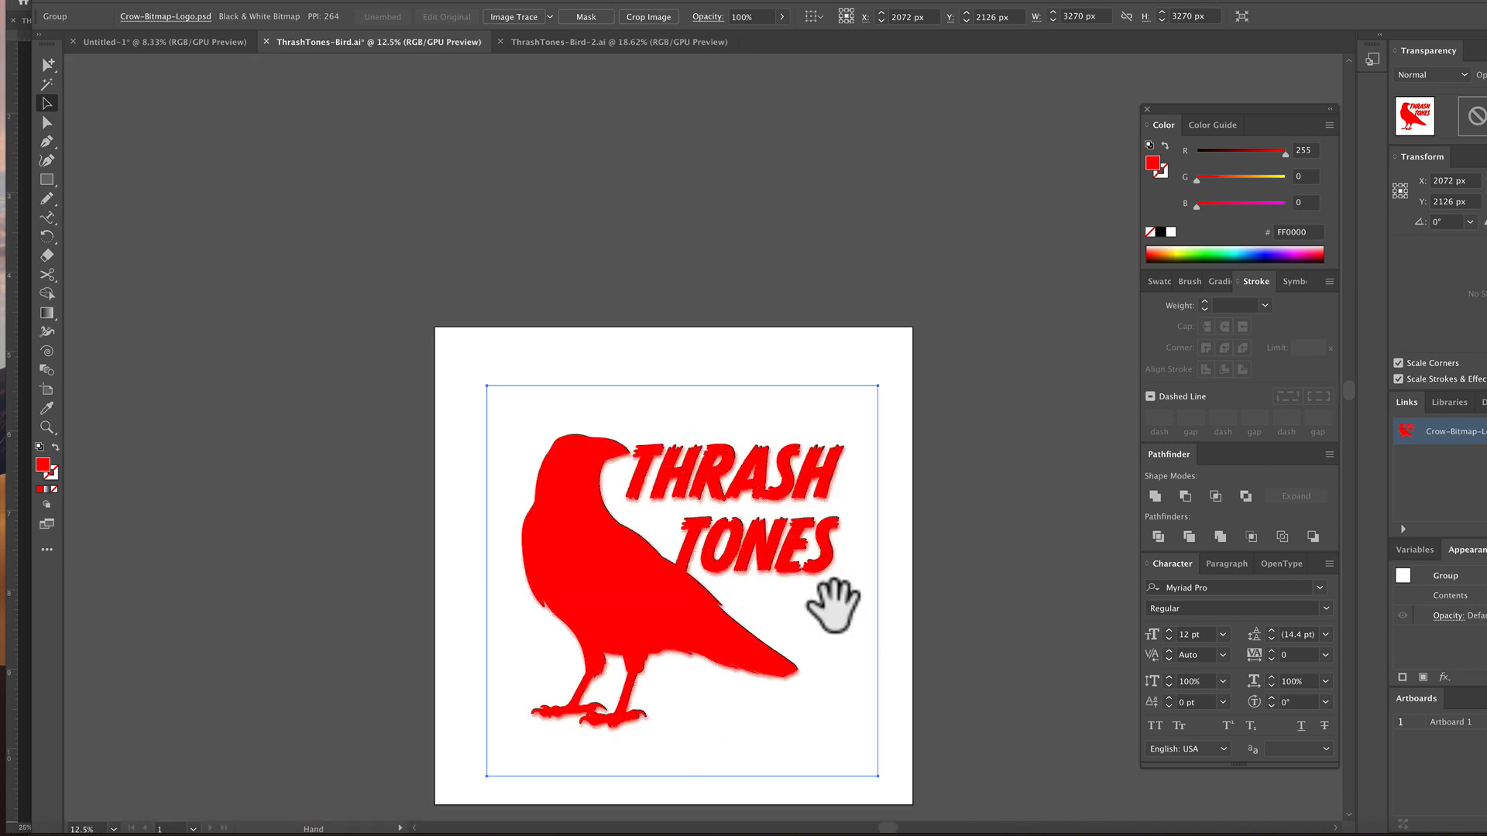
pyautogui.moveTo(832, 604); pyautogui.dragTo(623, 555)
pyautogui.moveTo(507, 515); pyautogui.dragTo(890, 507)
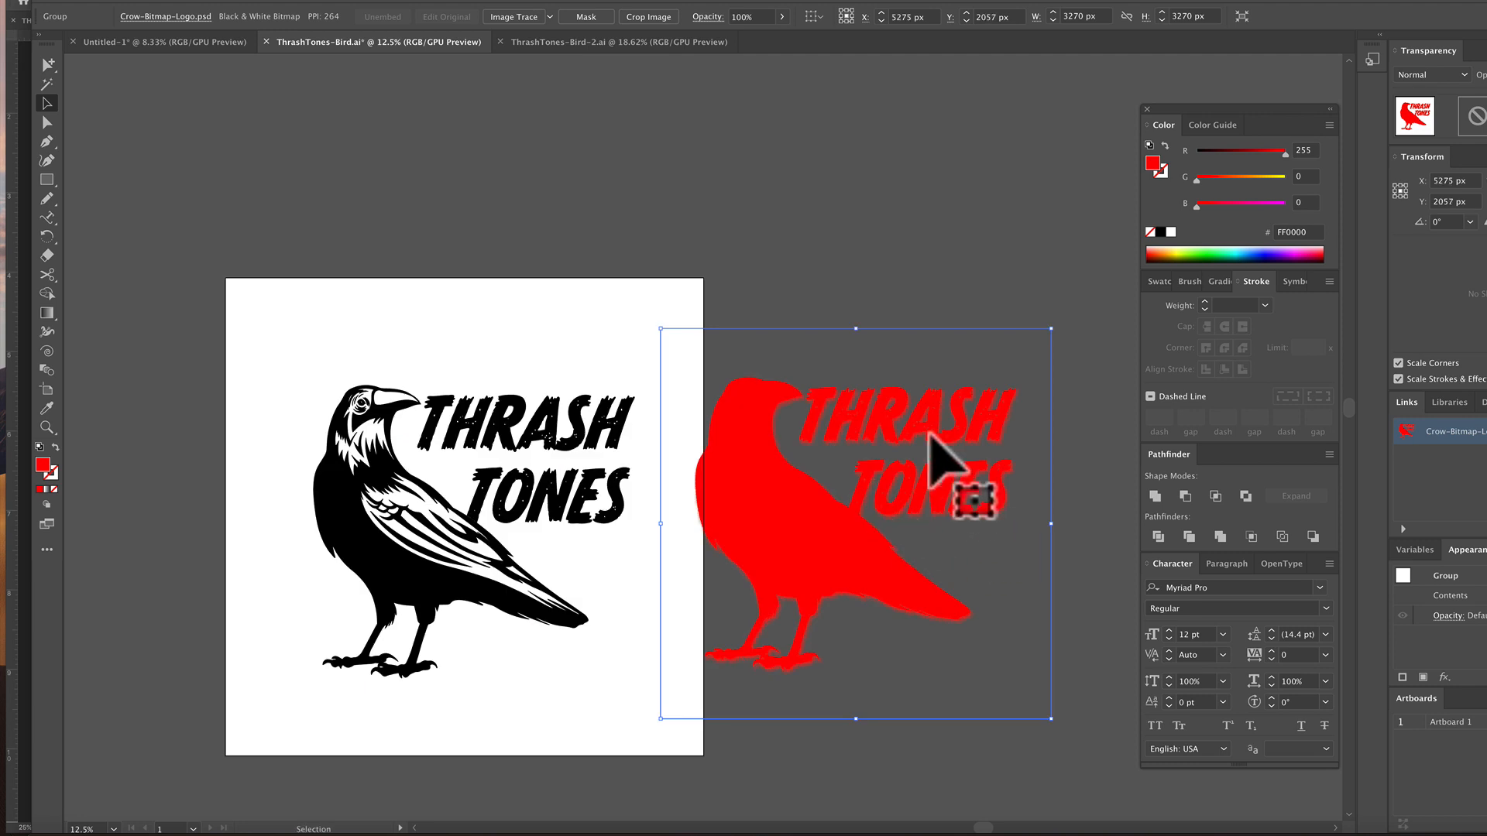
# Set the halftone bitmap's fill to black, then trace it with the default Image Trace preset and expand it into paths
pyautogui.moveTo(1210, 152); pyautogui.dragTo(1112, 166)
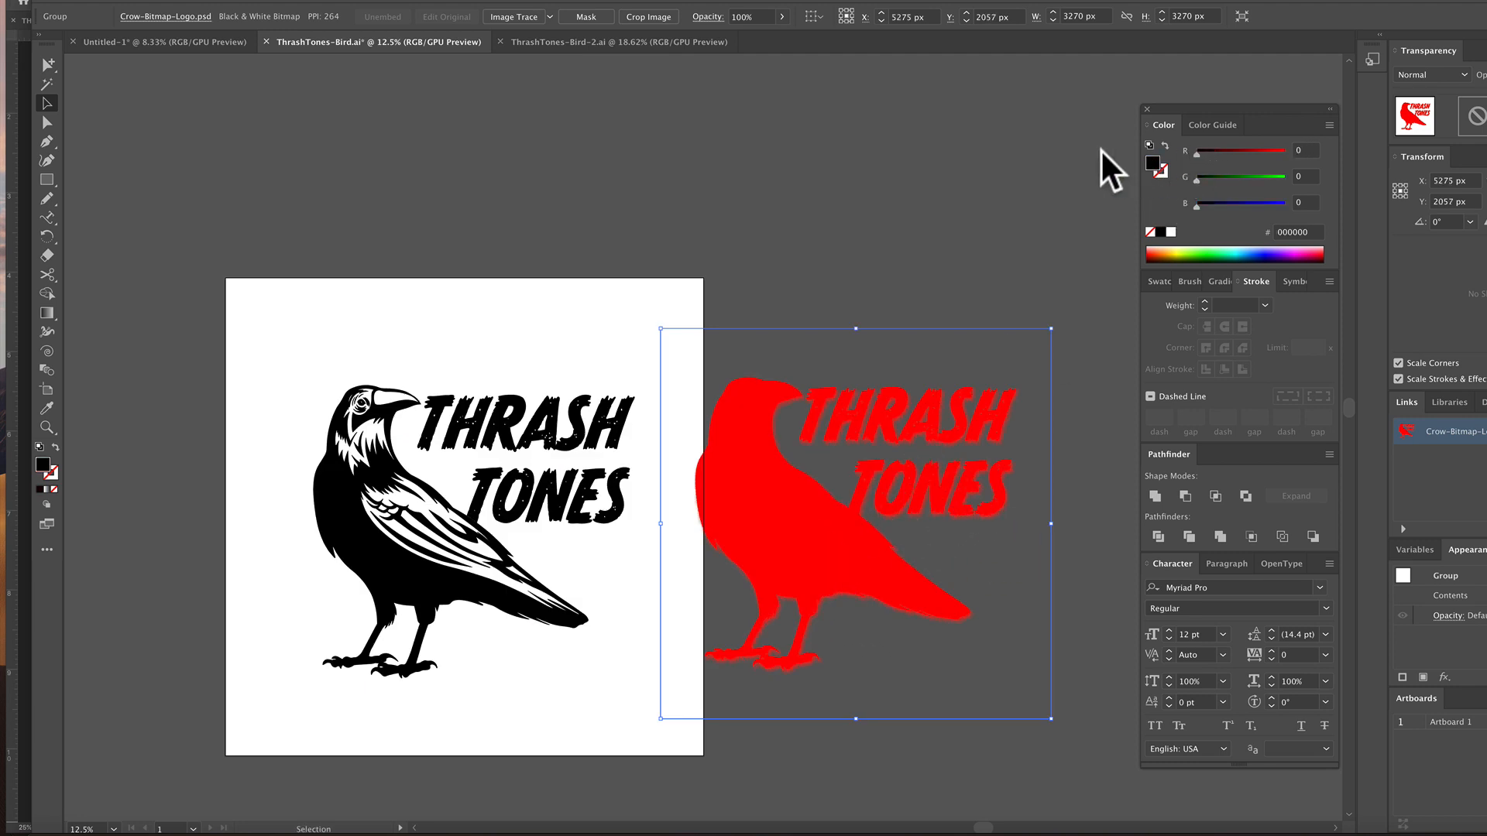
pyautogui.click(520, 17)
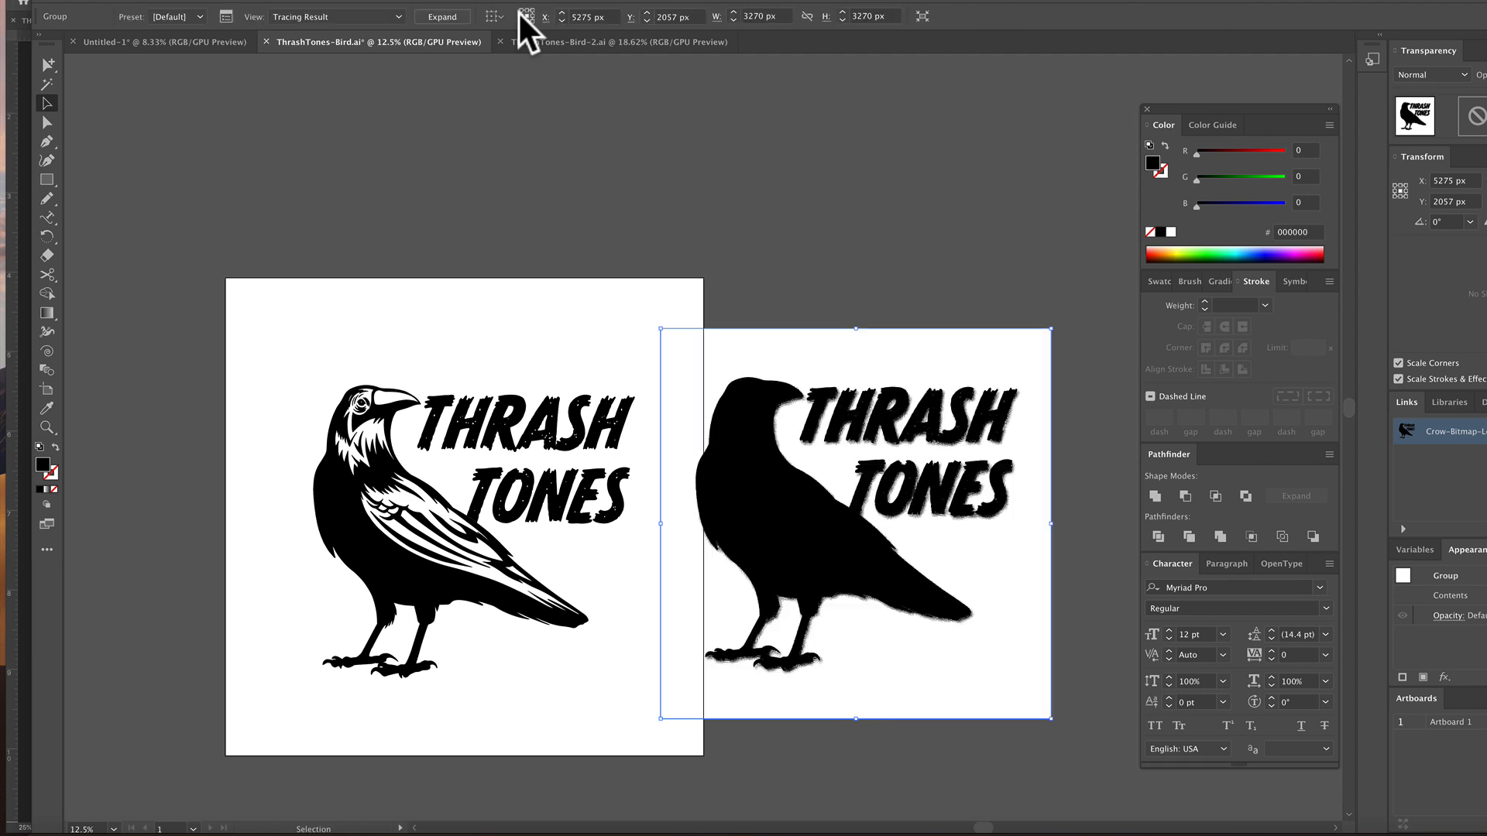
pyautogui.click(442, 17)
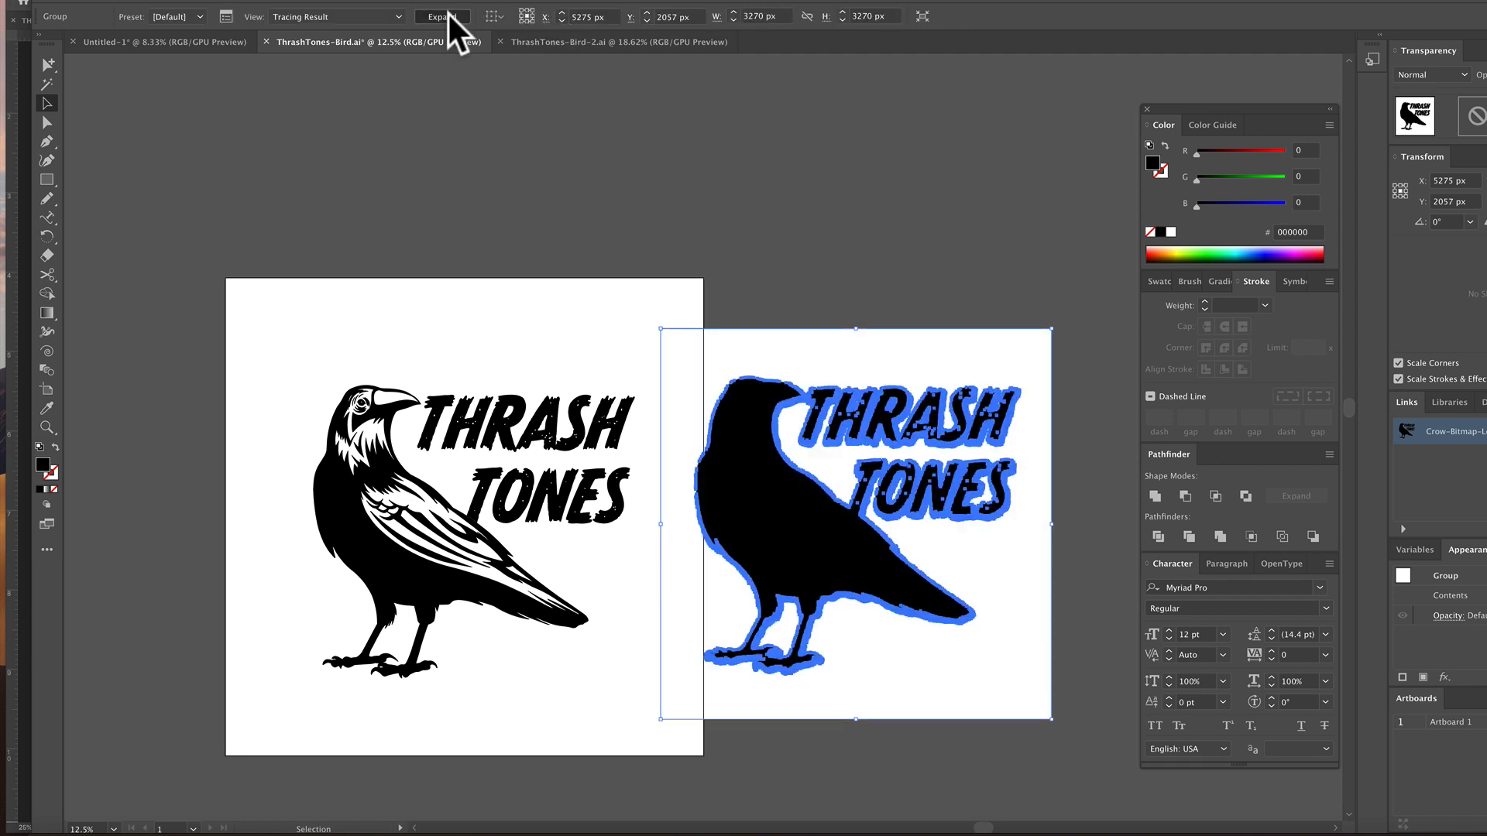
# Isolate the expanded tracing and delete all of its white shapes
pyautogui.doubleClick(822, 362)
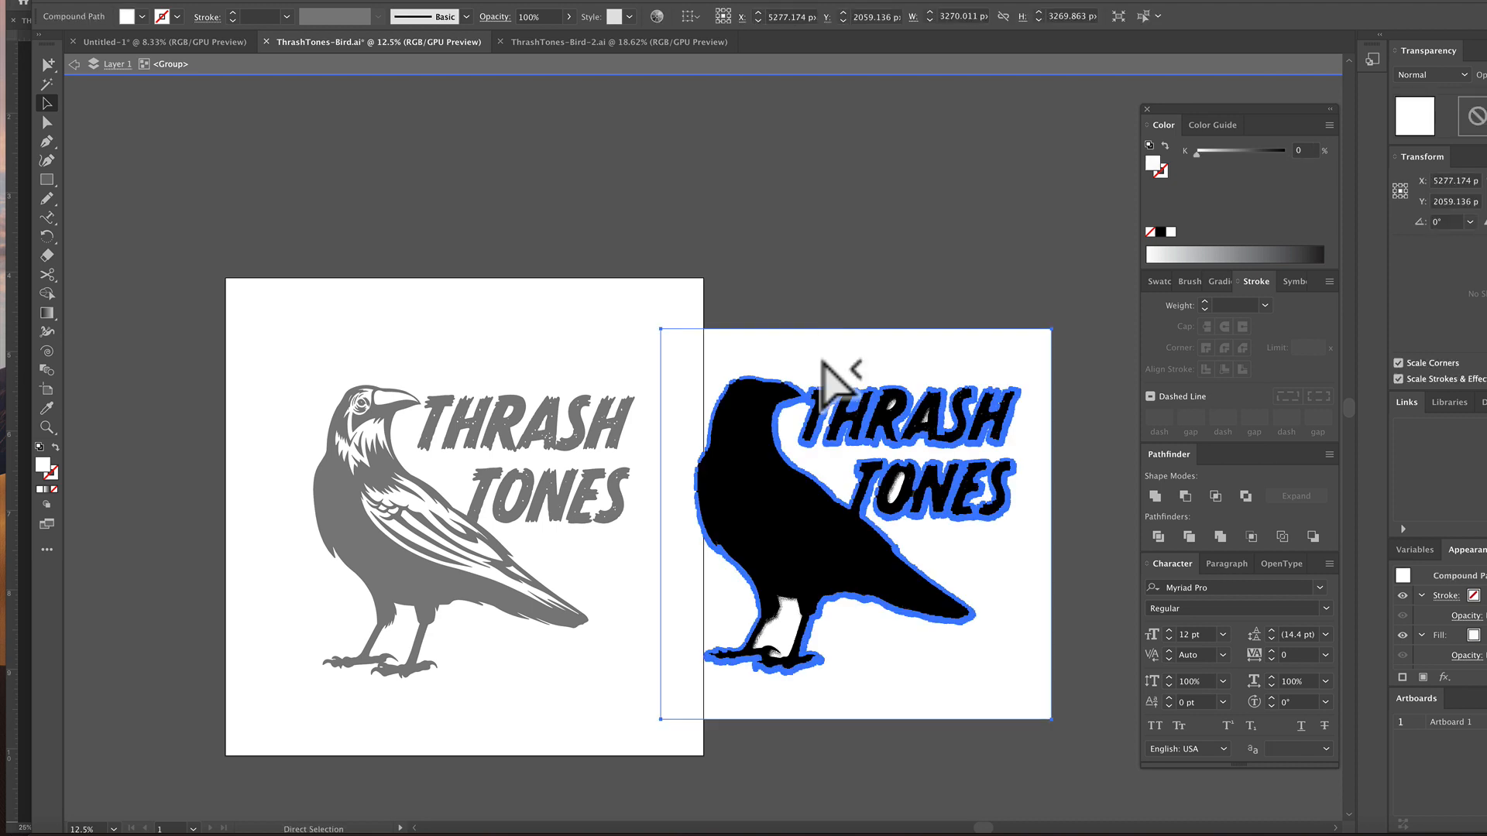
pyautogui.hotkey('ctrl', 'a')
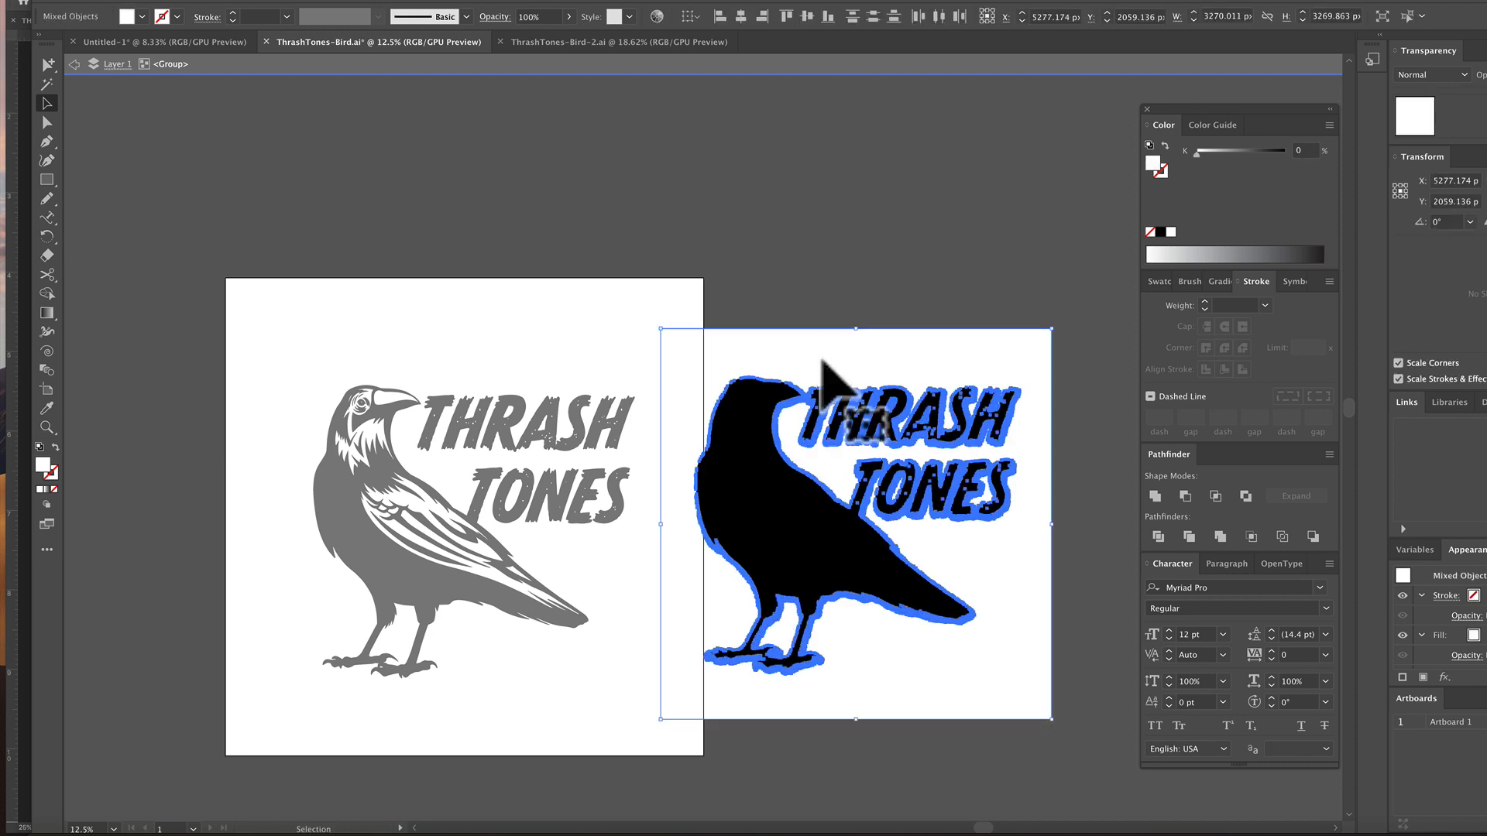
pyautogui.press('Delete')
pyautogui.press('Escape')
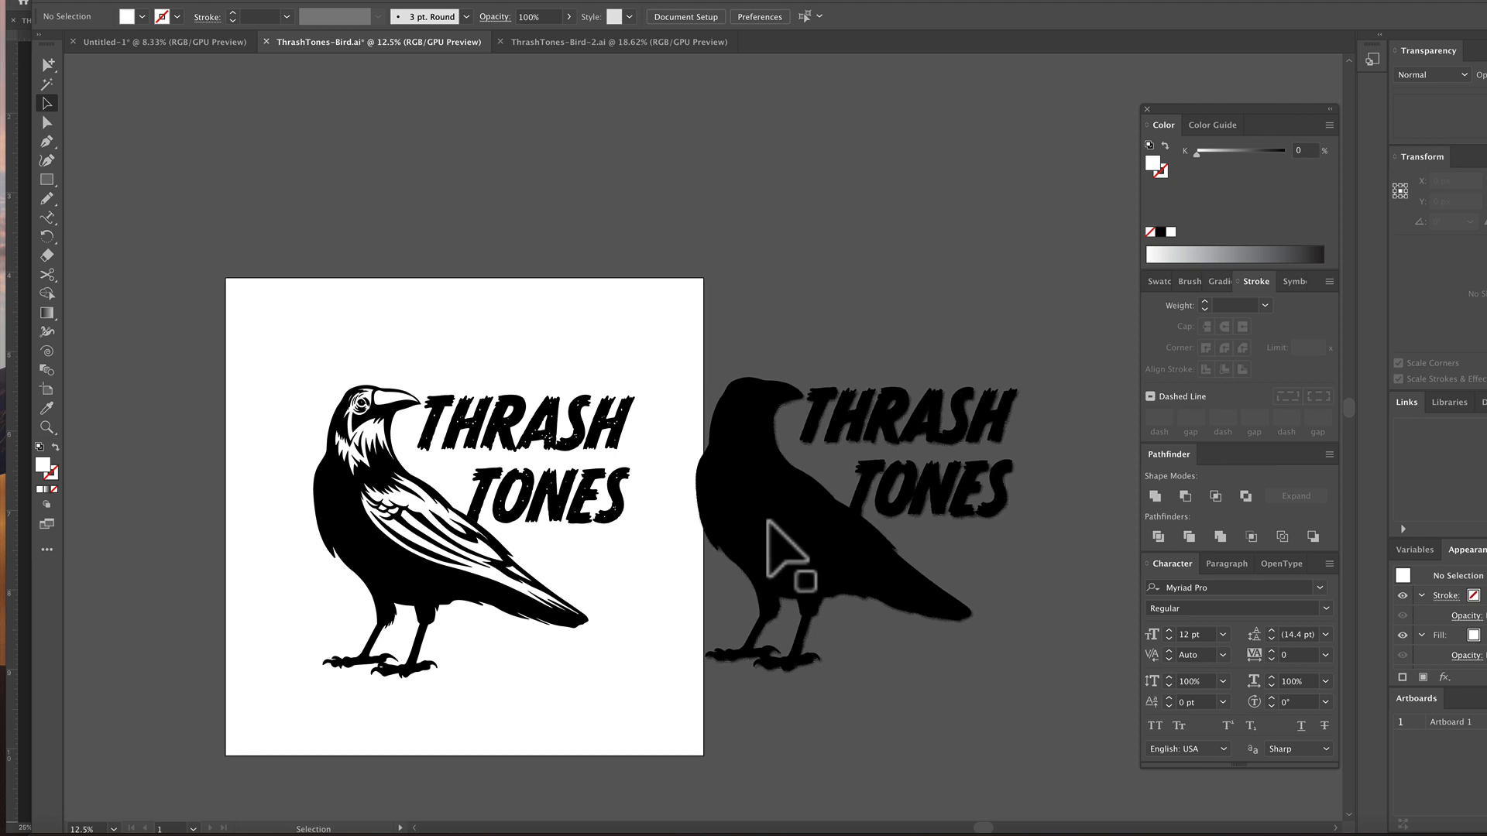
# Switch the traced halftone group's color to RGB and fill it with red FF0000
pyautogui.click(770, 527)
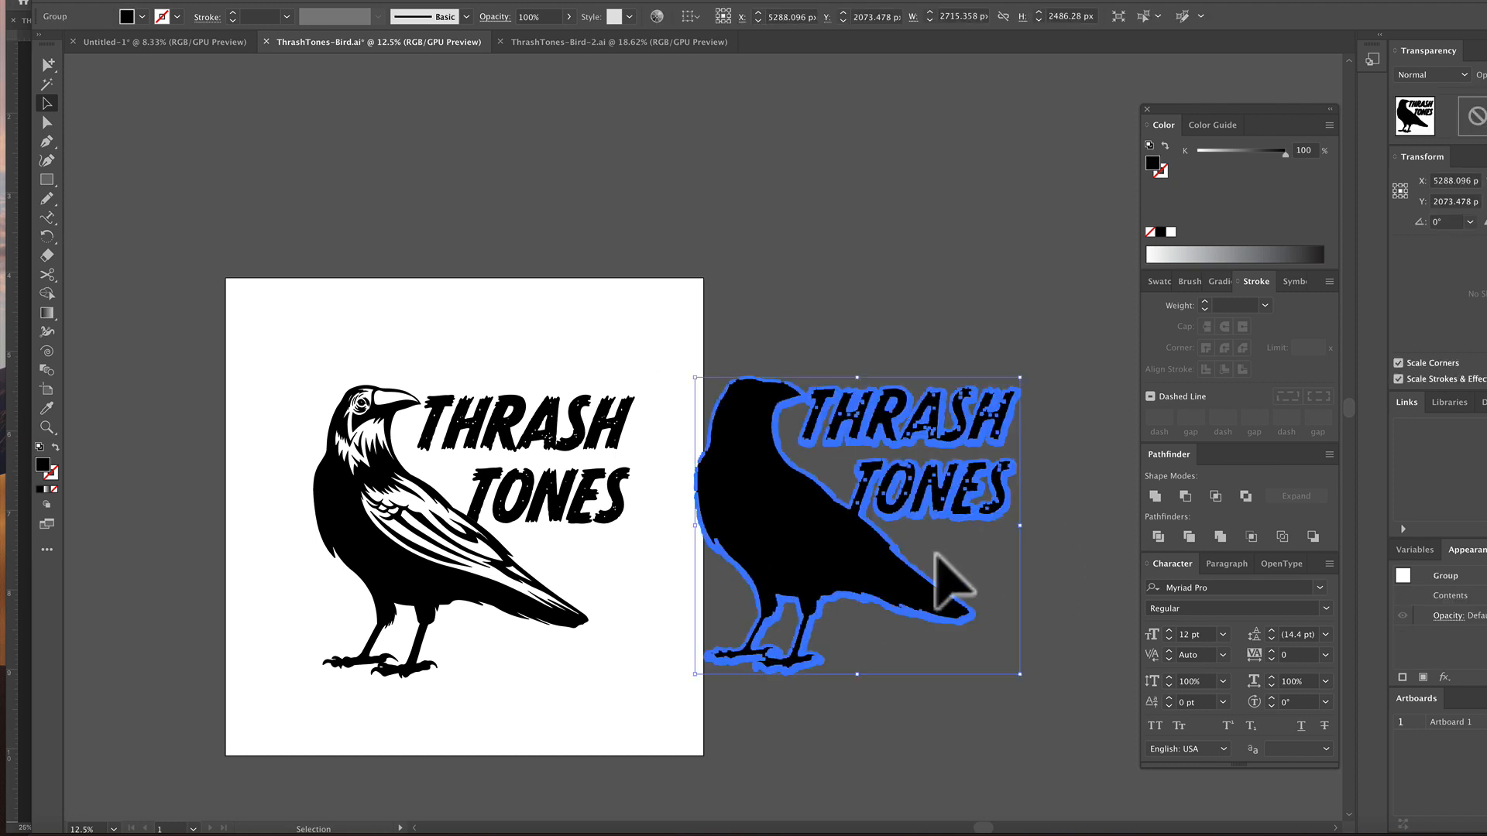
pyautogui.click(1330, 126)
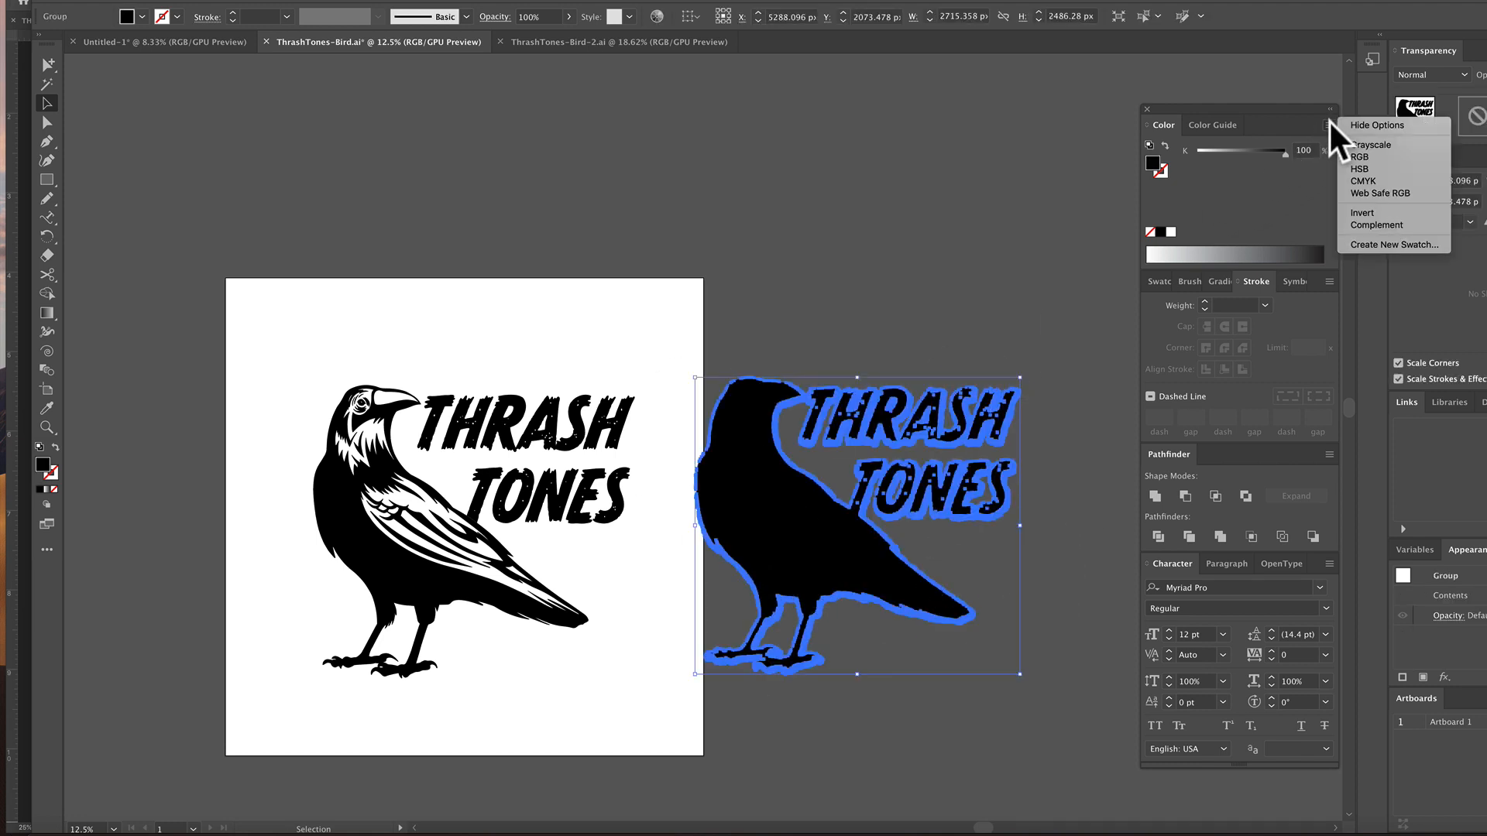
pyautogui.click(1389, 157)
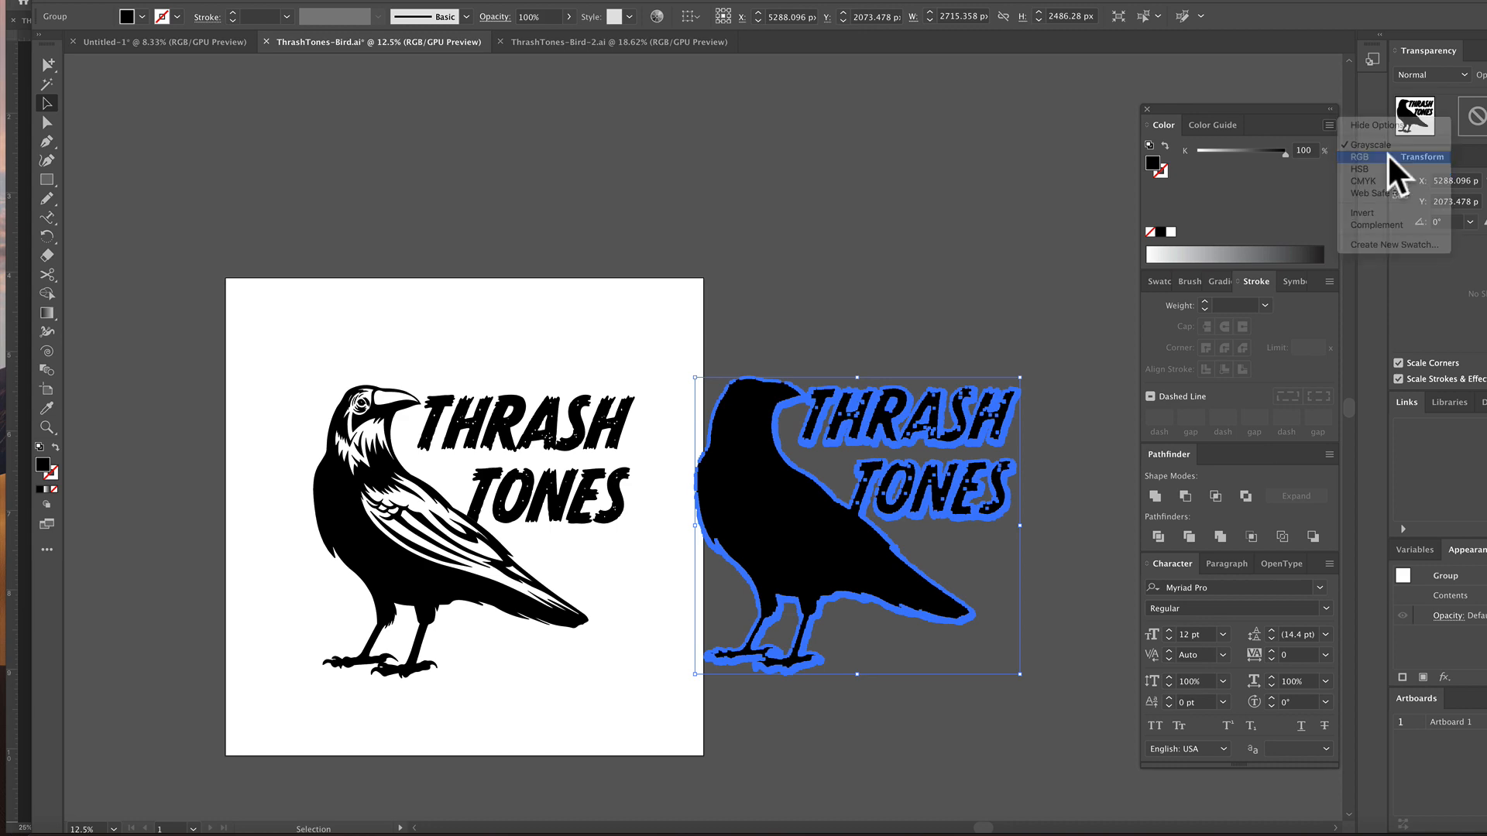
pyautogui.click(1284, 152)
pyautogui.click(931, 264)
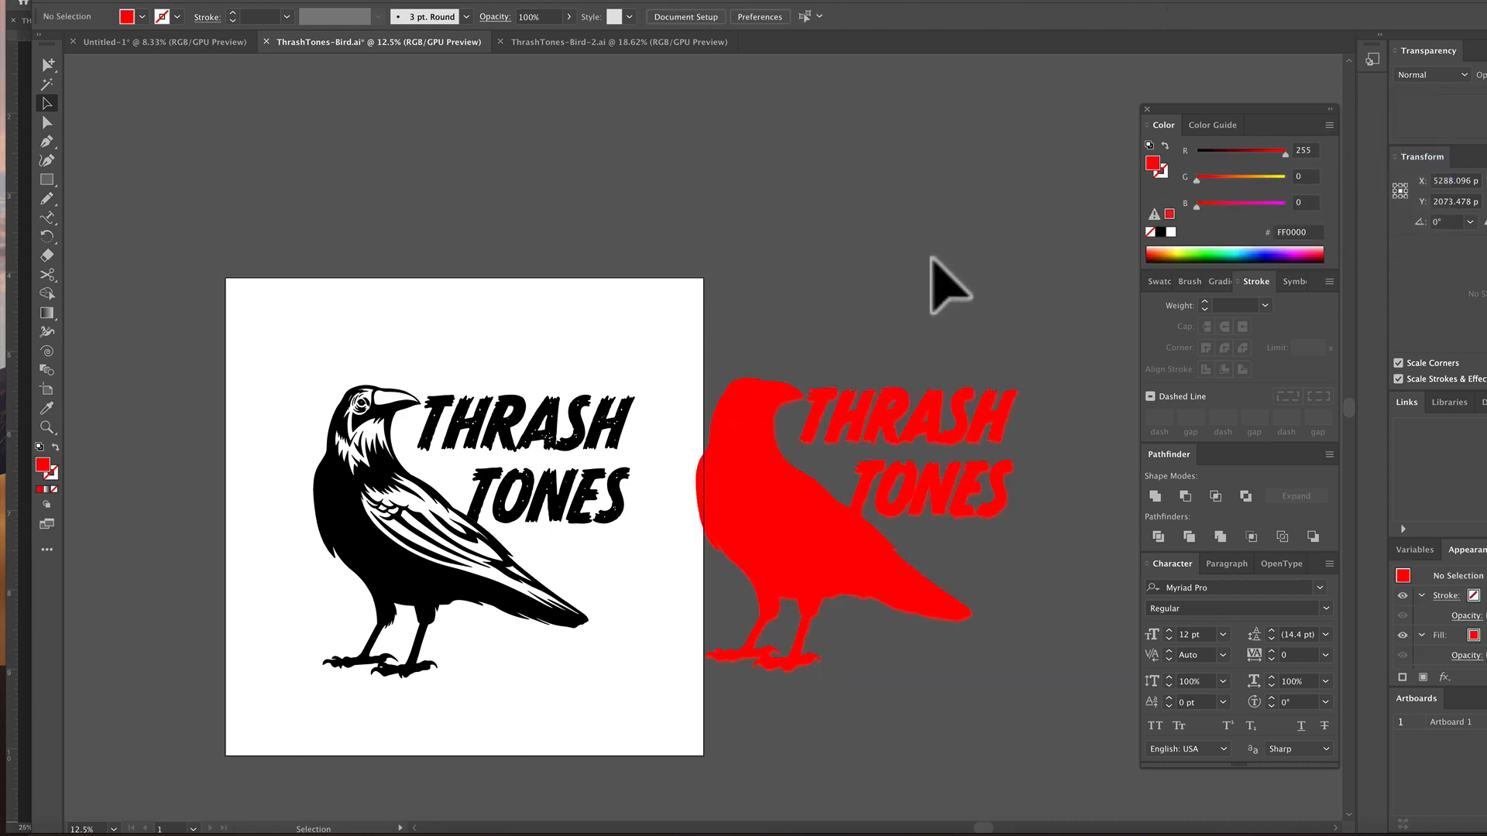
# Move the red vector halftone onto the artboard over the crow logo and send it behind the black artwork
pyautogui.moveTo(837, 565); pyautogui.dragTo(457, 564)
pyautogui.hotkey('ctrl', 'shift', '[')
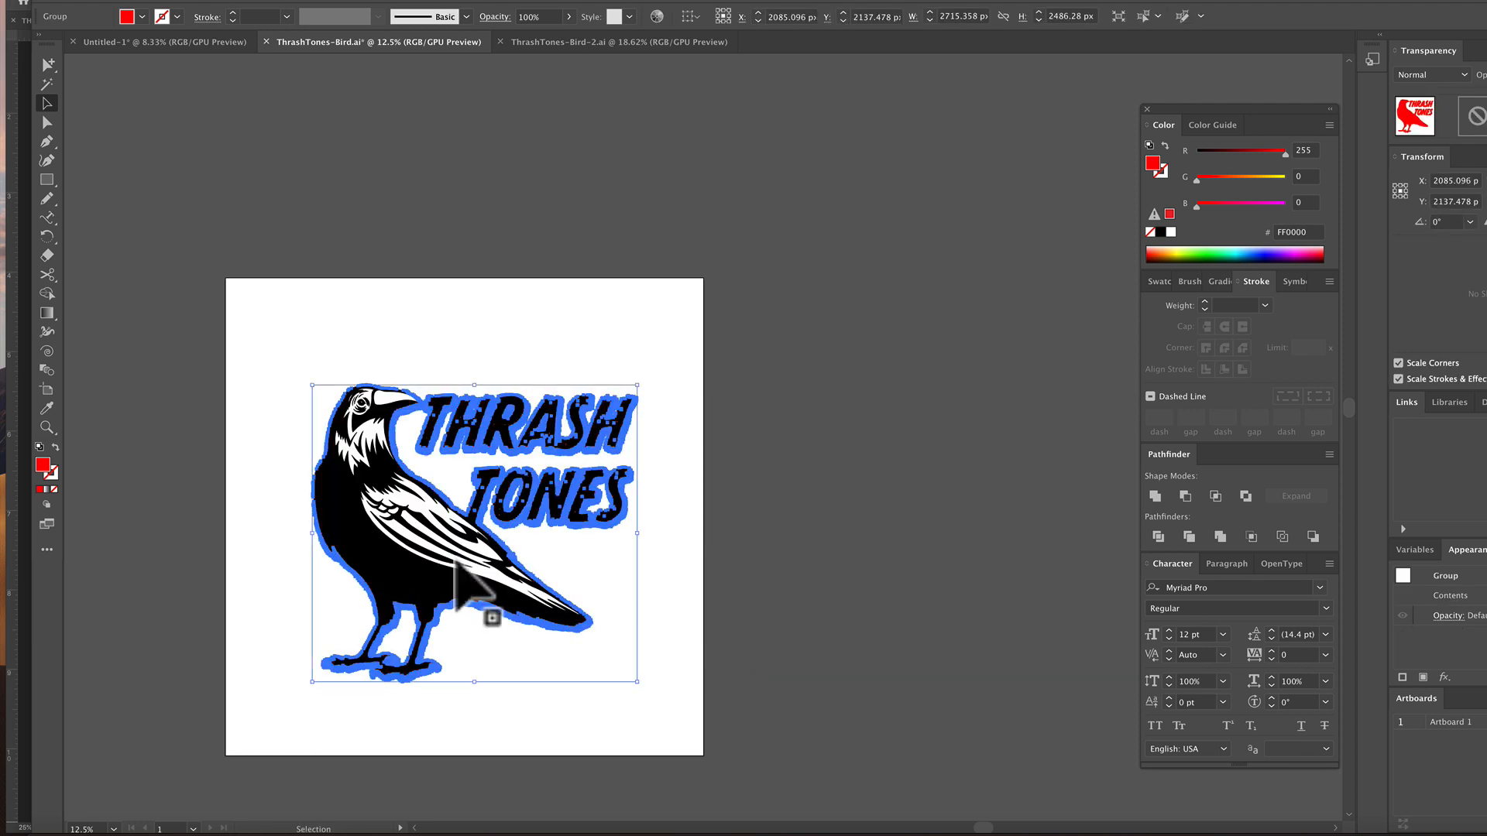
pyautogui.click(400, 344)
pyautogui.hotkey('ctrl', '=')
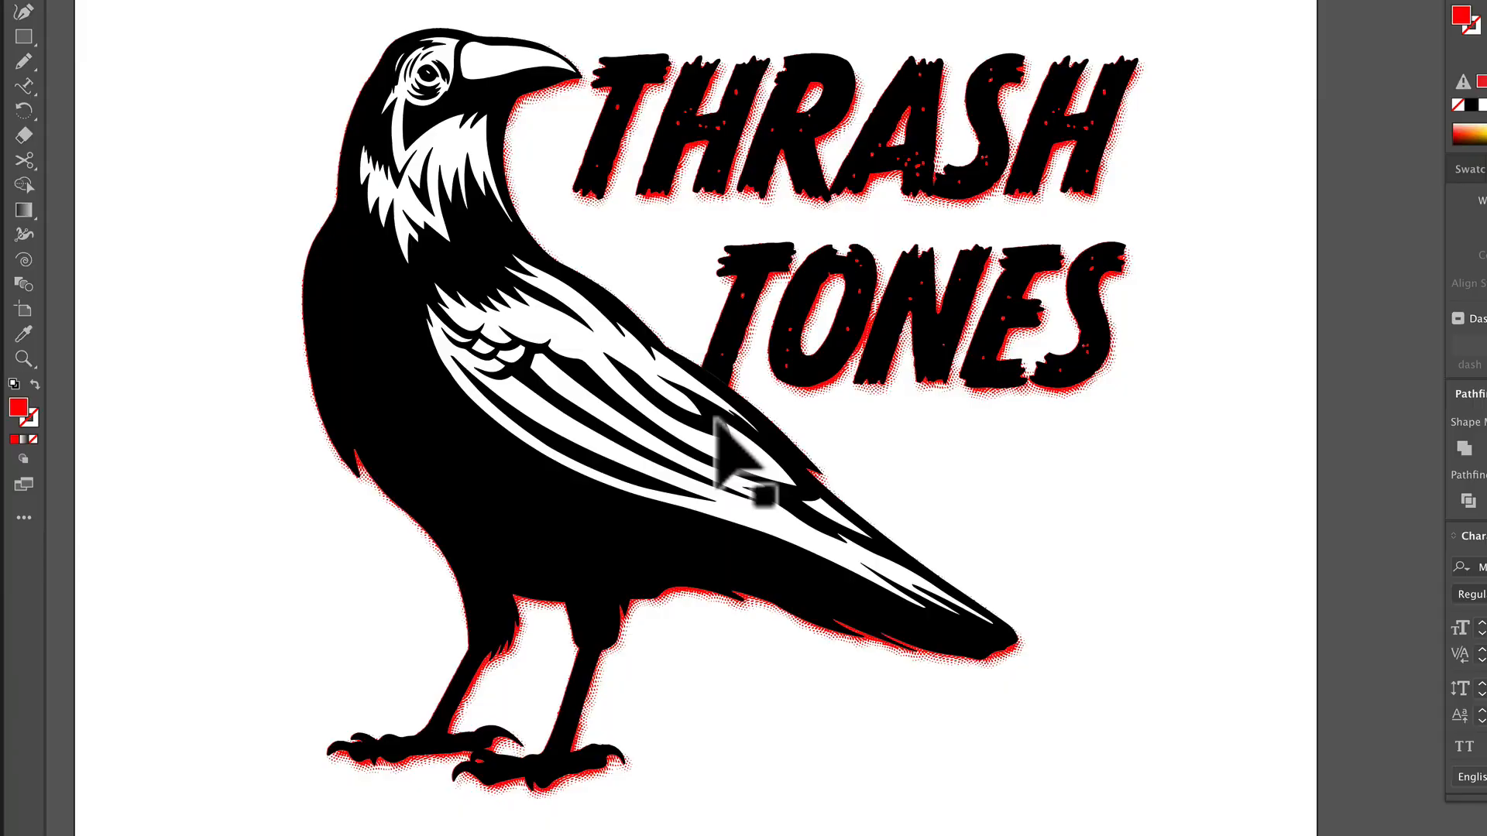